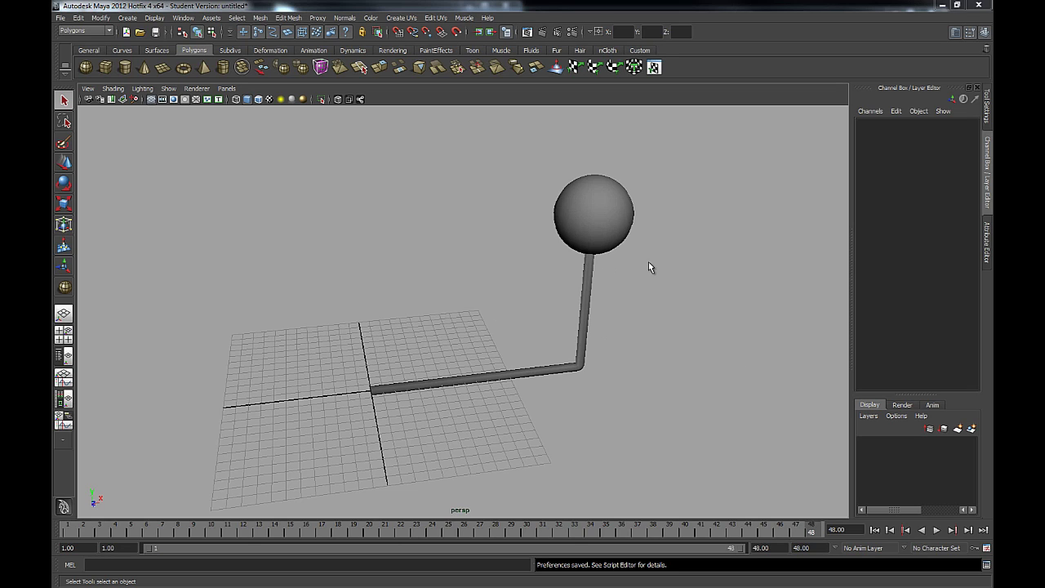
# - Select the sphere and the bent cylinder pole in turn, and clear the selection
pyautogui.click(612, 211)
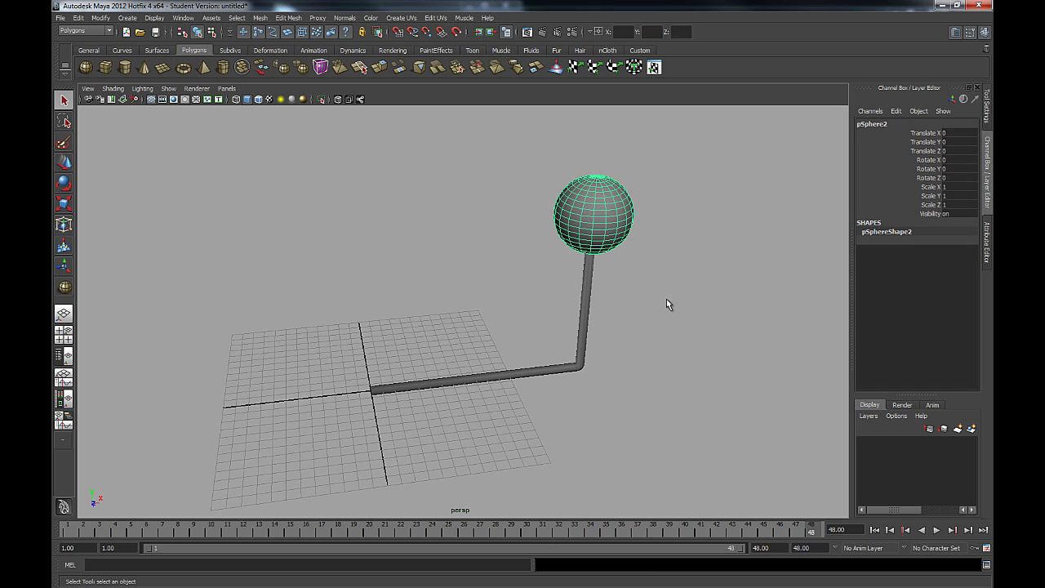
pyautogui.click(589, 291)
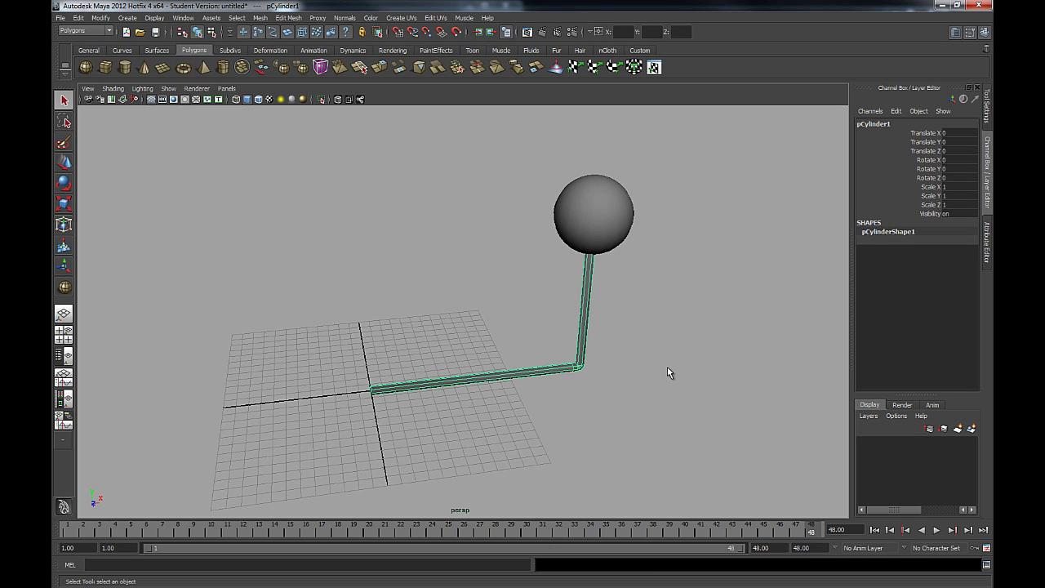
pyautogui.click(646, 410)
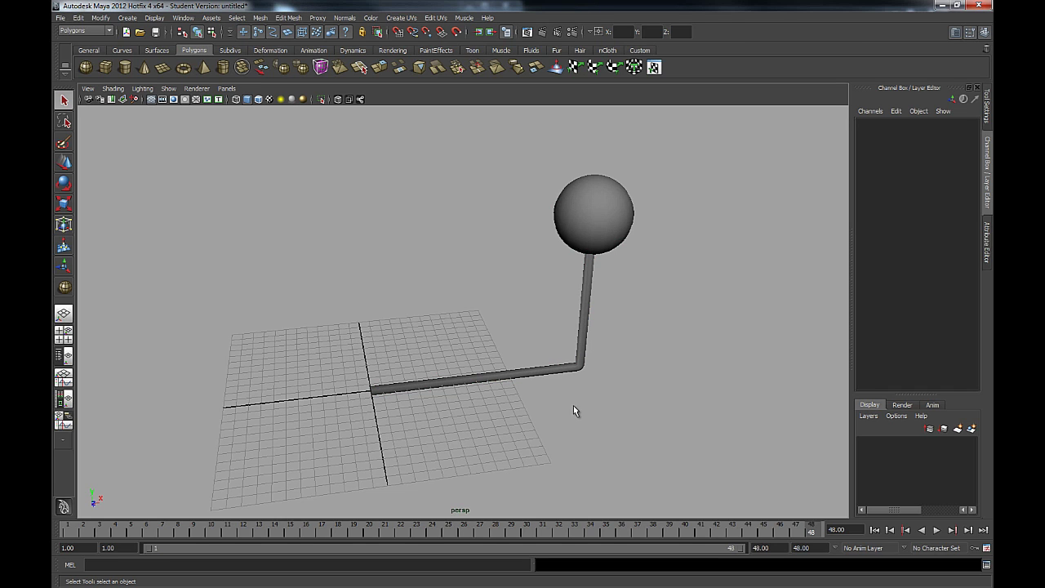
pyautogui.keyDown('alt'); pyautogui.moveTo(564, 322); pyautogui.dragTo(600, 297); pyautogui.keyUp('alt')
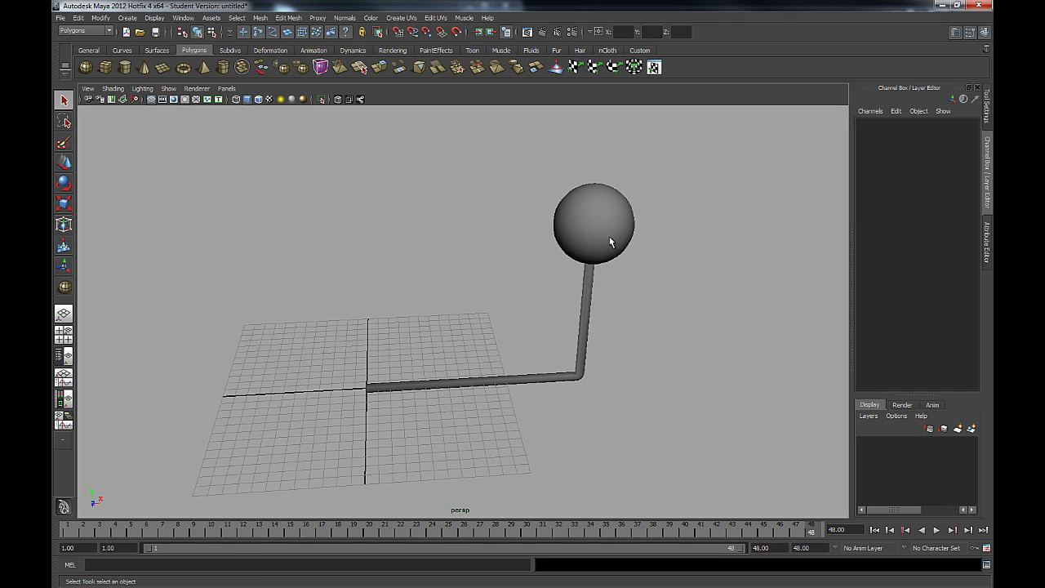
# - Examine the transform values of the sphere and the bent cylinder by selecting each object in turn
pyautogui.click(610, 241)
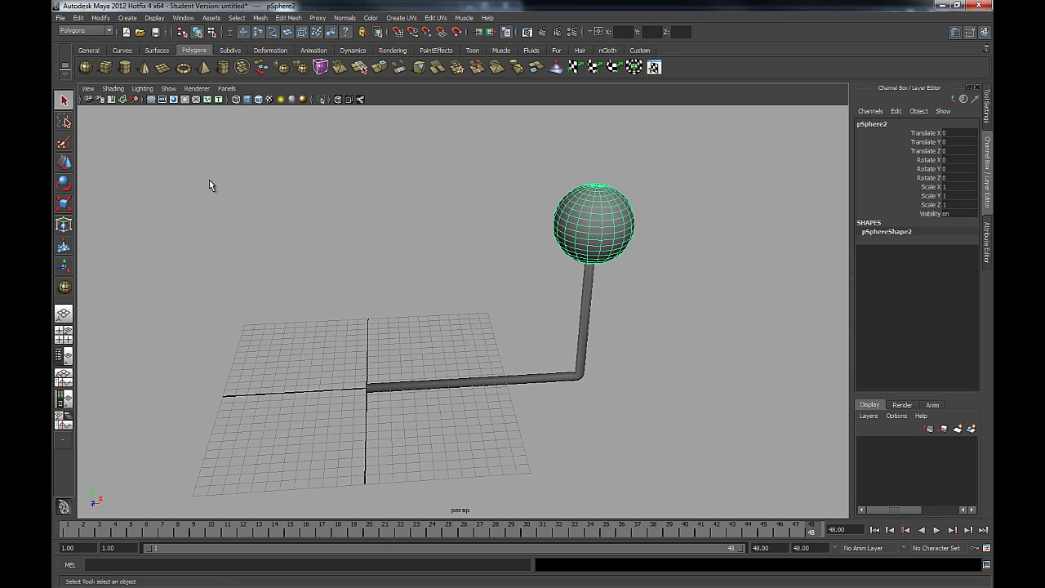
pyautogui.click(100, 17)
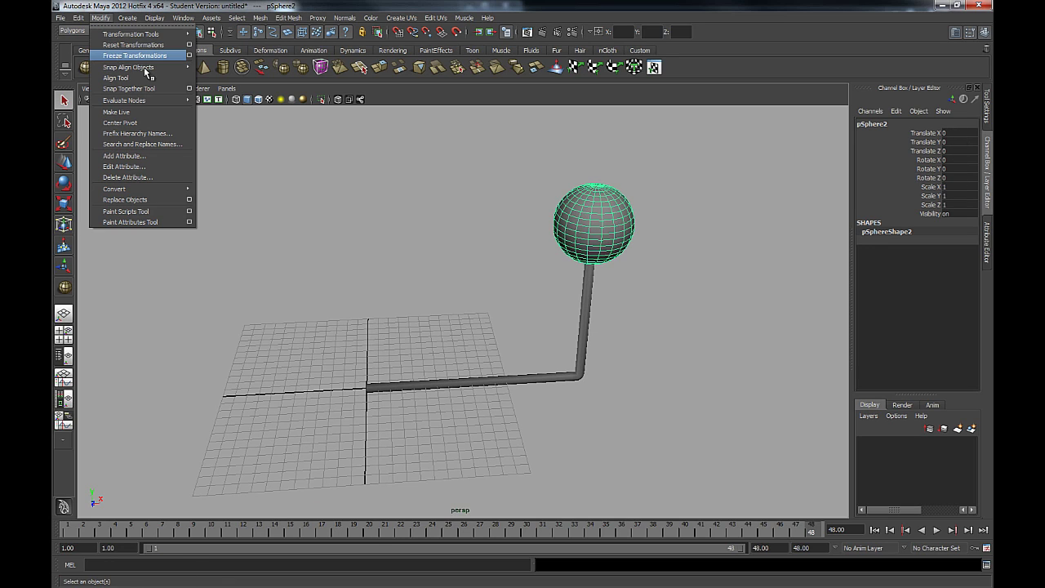
pyautogui.click(479, 217)
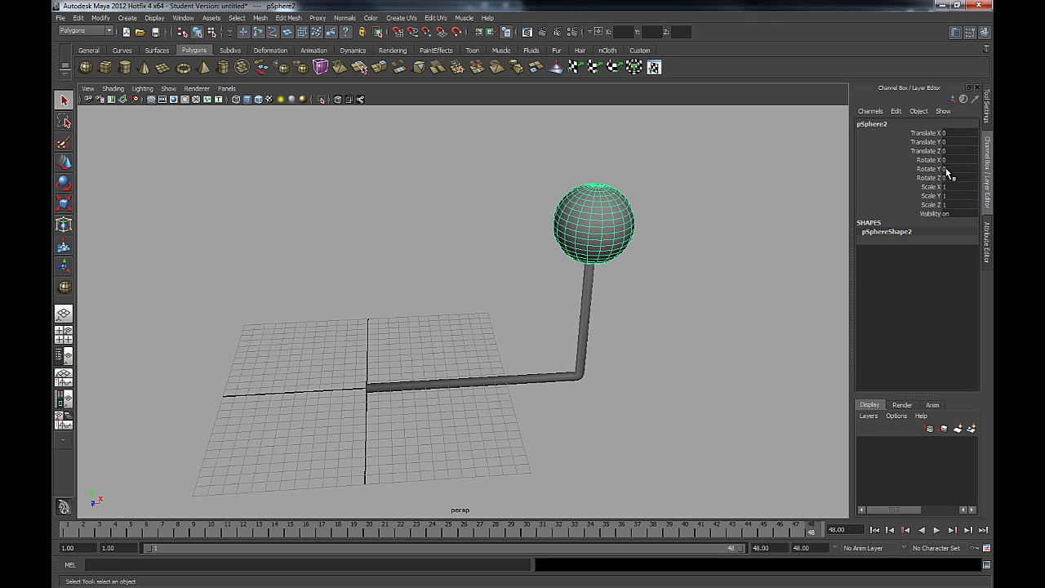
pyautogui.click(588, 311)
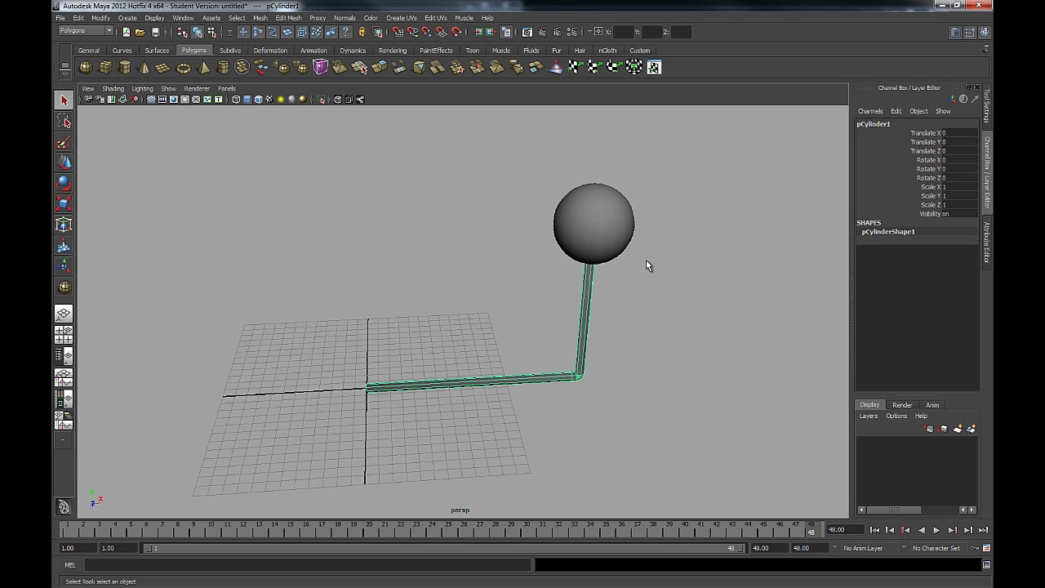
pyautogui.click(612, 243)
pyautogui.keyDown('alt'); pyautogui.moveTo(369, 323); pyautogui.dragTo(380, 307, button='middle'); pyautogui.keyUp('alt')
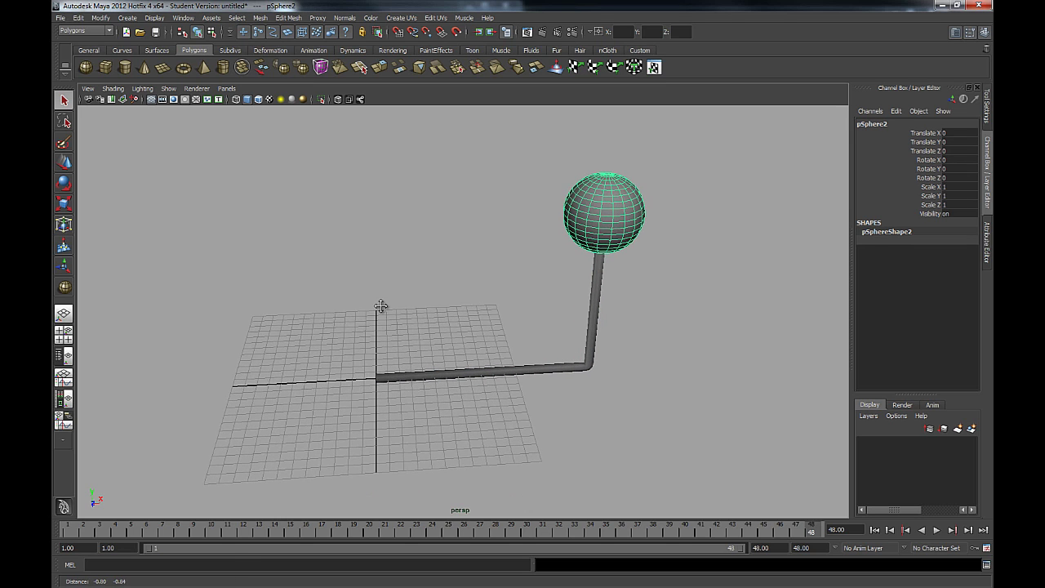
pyautogui.keyDown('alt'); pyautogui.moveTo(364, 306); pyautogui.dragTo(425, 310); pyautogui.keyUp('alt')
pyautogui.keyDown('alt'); pyautogui.moveTo(467, 309); pyautogui.dragTo(487, 307, button='middle'); pyautogui.keyUp('alt')
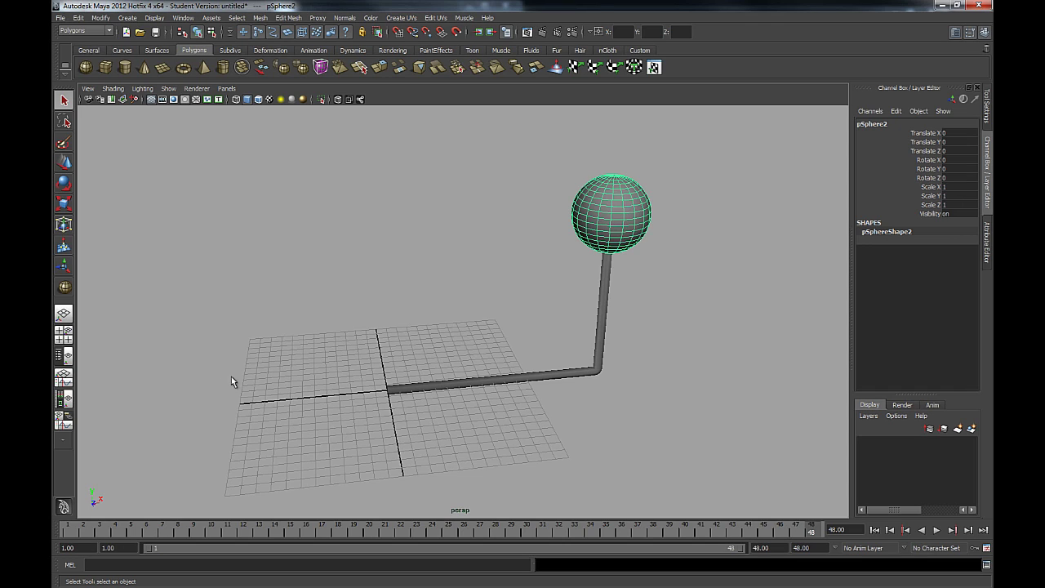
# - Show the Outliner beside the perspective view, opening and closing its floating window as an alternative
pyautogui.click(69, 355)
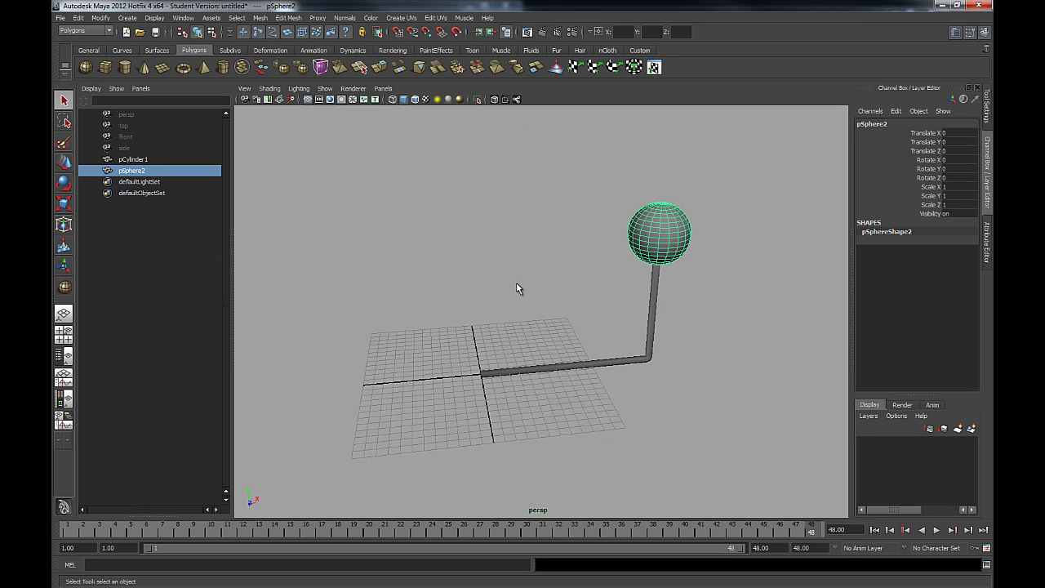
pyautogui.click(192, 18)
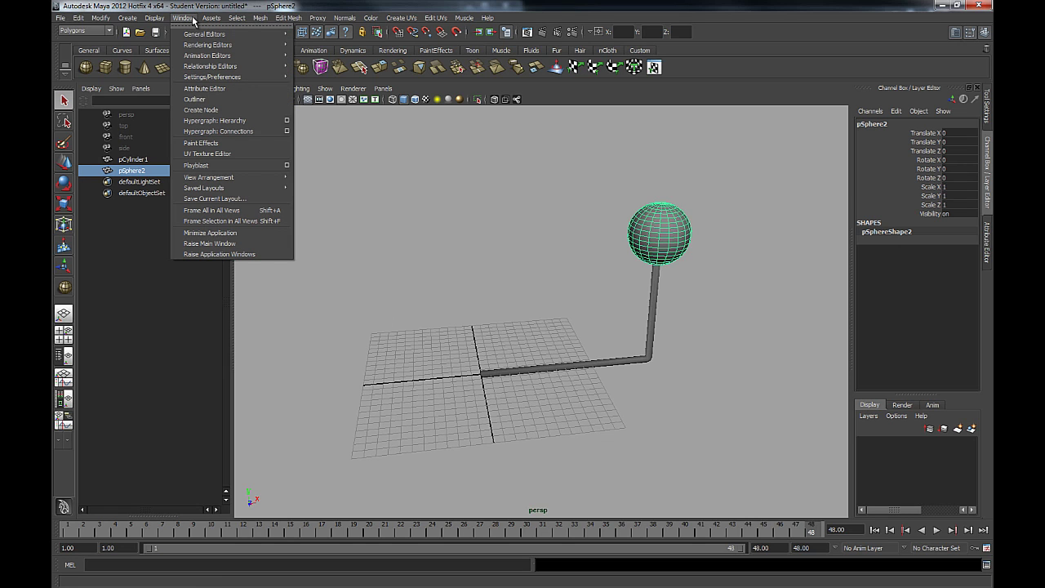
pyautogui.click(207, 100)
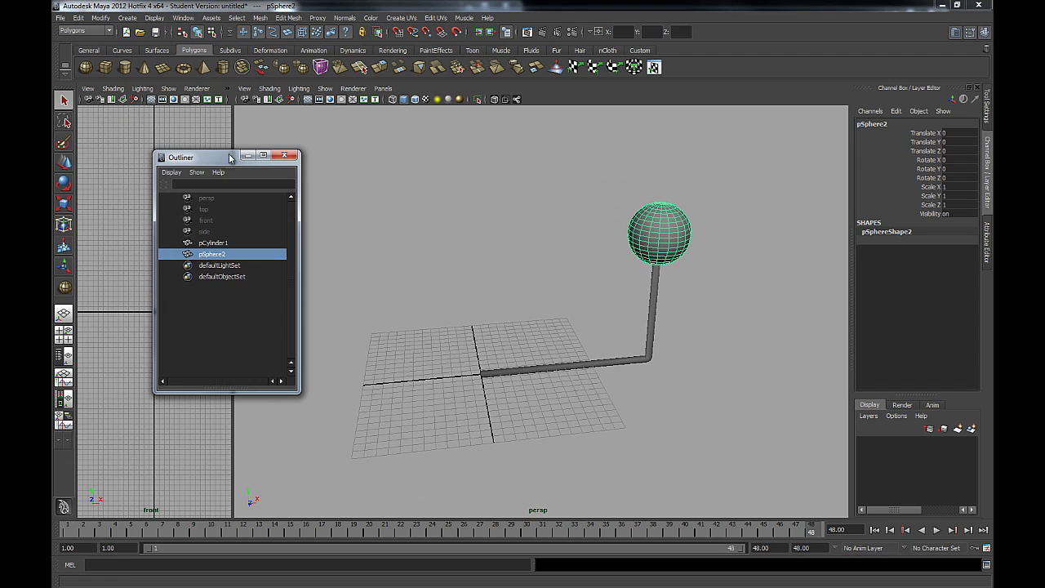
pyautogui.moveTo(229, 158)
pyautogui.mouseDown()
pyautogui.moveTo(239, 183)
pyautogui.moveTo(247, 152)
pyautogui.mouseUp()
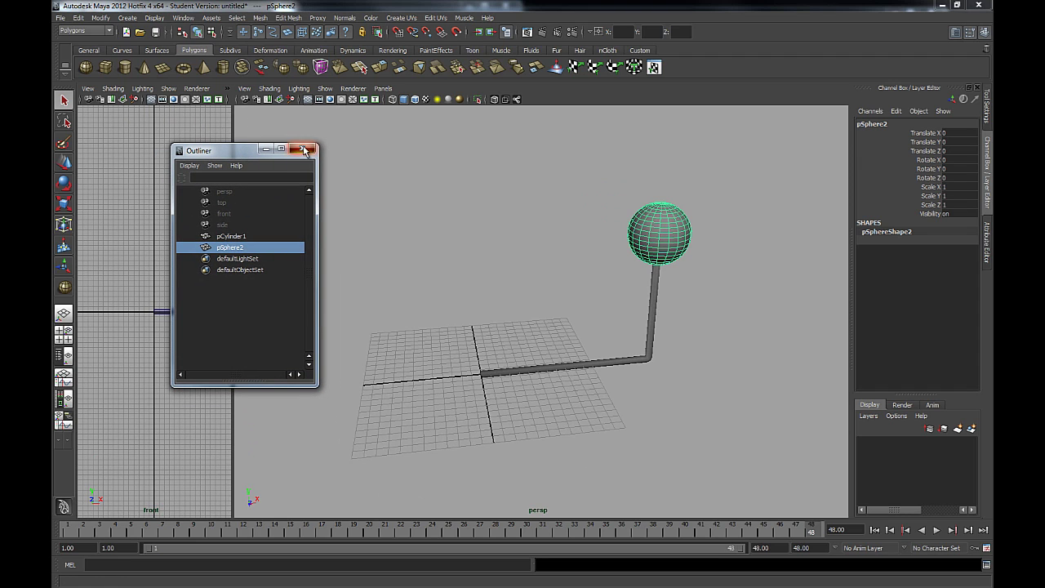
pyautogui.click(302, 151)
pyautogui.click(62, 357)
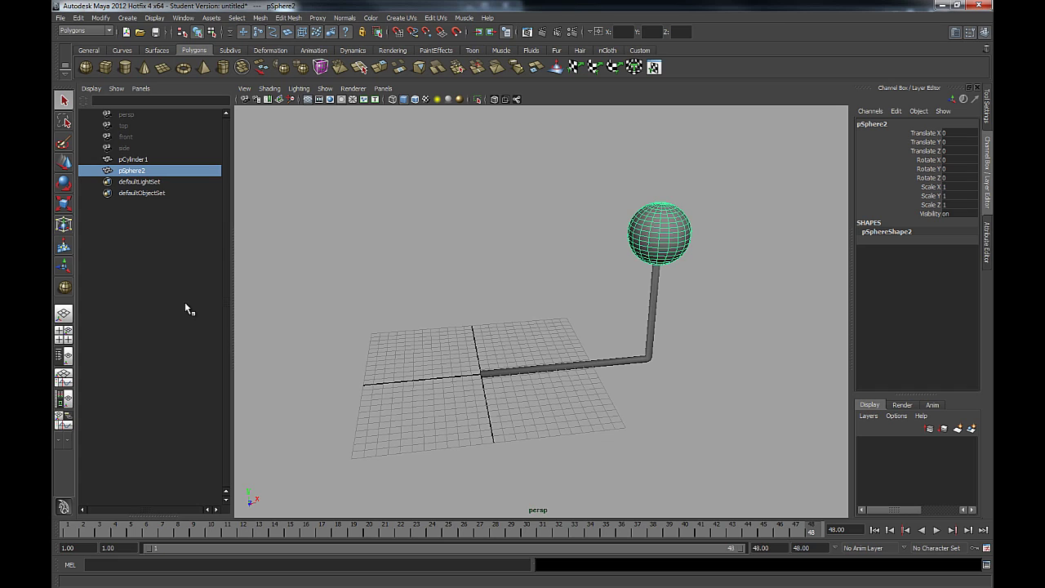
# - Select the default cameras persp, top, front and side in the Outliner, and clear the selection
pyautogui.click(300, 249)
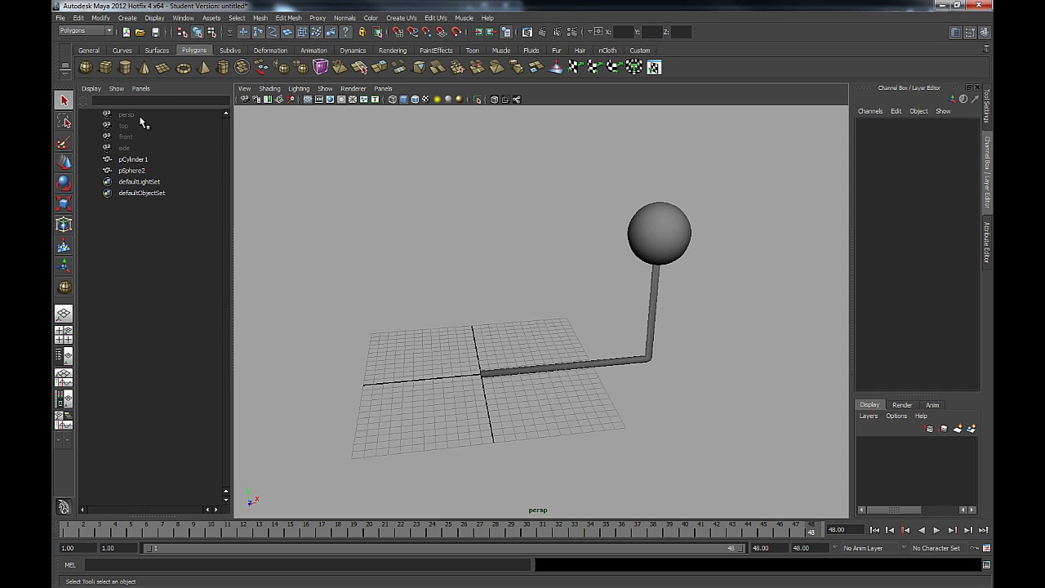
pyautogui.moveTo(135, 114); pyautogui.dragTo(133, 150)
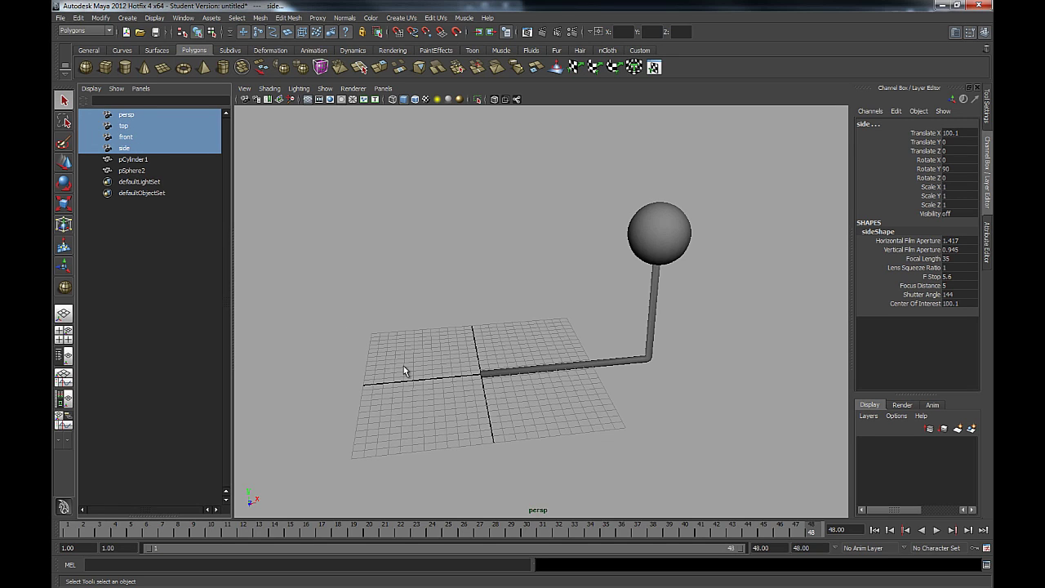
pyautogui.click(169, 153)
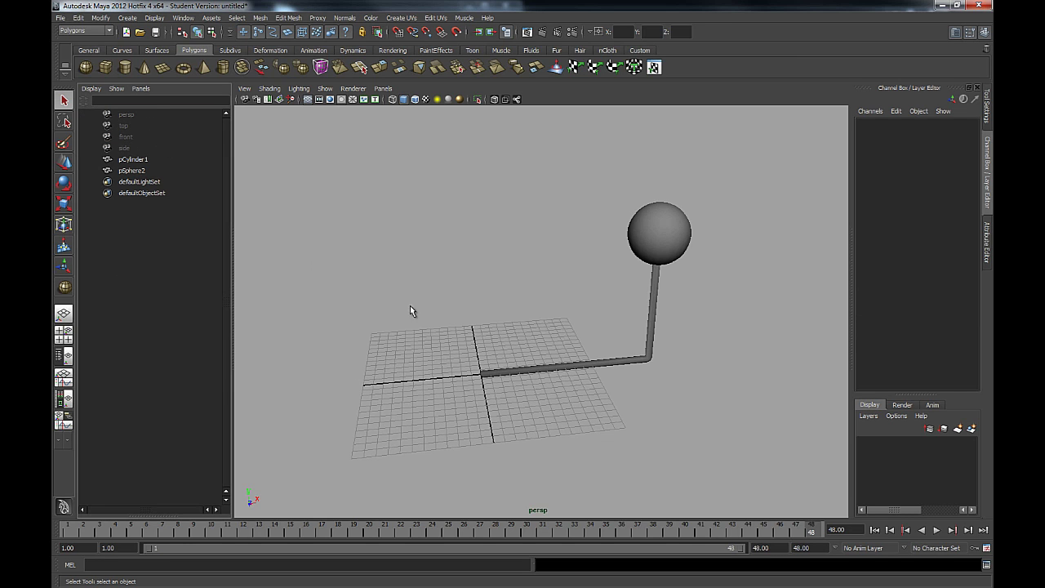
# - Compare how pCylinder1 and pSphere2 correspond between the Outliner and the perspective view by selecting them alternately
pyautogui.keyDown('alt'); pyautogui.moveTo(410, 306); pyautogui.dragTo(648, 191); pyautogui.keyUp('alt')
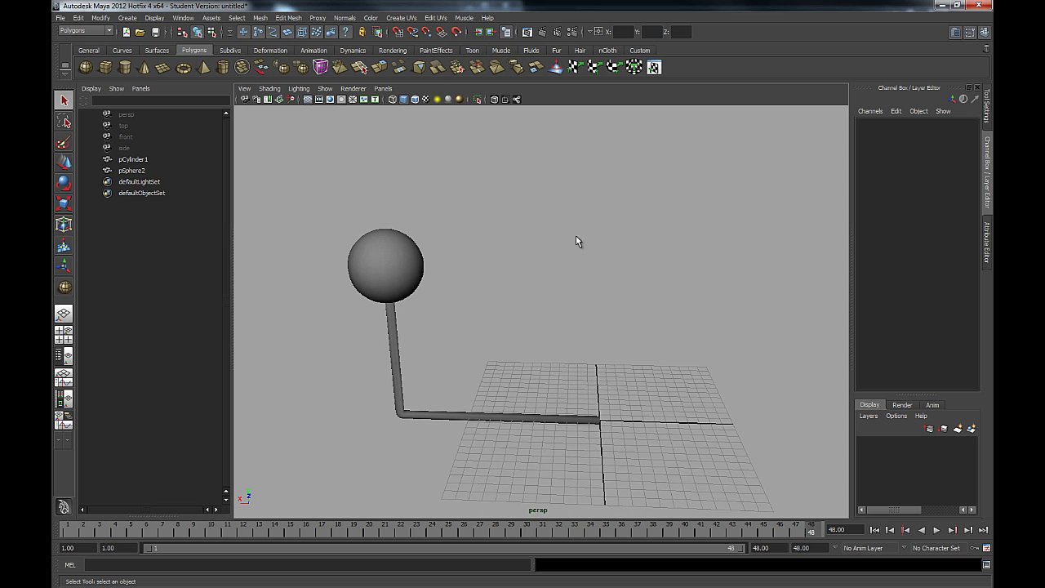
pyautogui.keyDown('alt'); pyautogui.moveTo(576, 241); pyautogui.dragTo(474, 145); pyautogui.keyUp('alt')
pyautogui.keyDown('alt'); pyautogui.moveTo(530, 190); pyautogui.dragTo(493, 243); pyautogui.keyUp('alt')
pyautogui.keyDown('alt'); pyautogui.moveTo(494, 242); pyautogui.dragTo(537, 243, button='middle'); pyautogui.keyUp('alt')
pyautogui.keyDown('alt'); pyautogui.moveTo(536, 242); pyautogui.dragTo(499, 215); pyautogui.keyUp('alt')
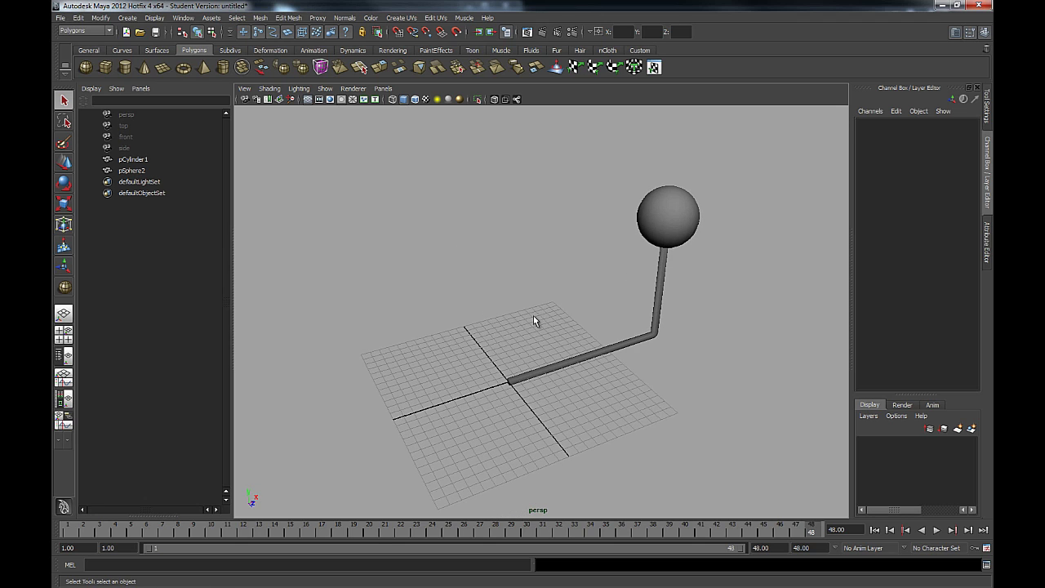
pyautogui.keyDown('alt'); pyautogui.moveTo(533, 320); pyautogui.dragTo(551, 290, button='middle'); pyautogui.keyUp('alt')
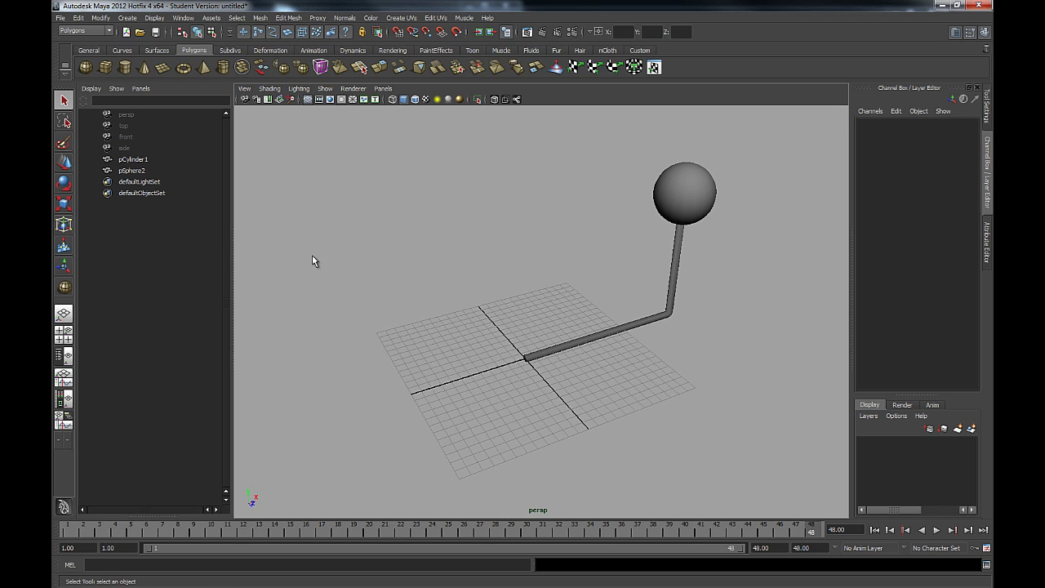
pyautogui.click(147, 161)
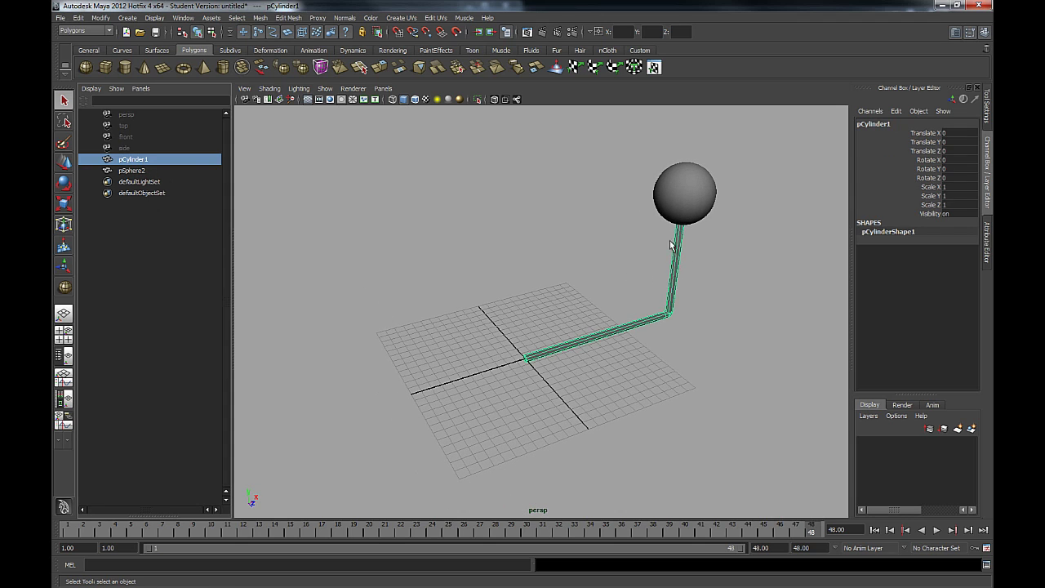
pyautogui.click(150, 171)
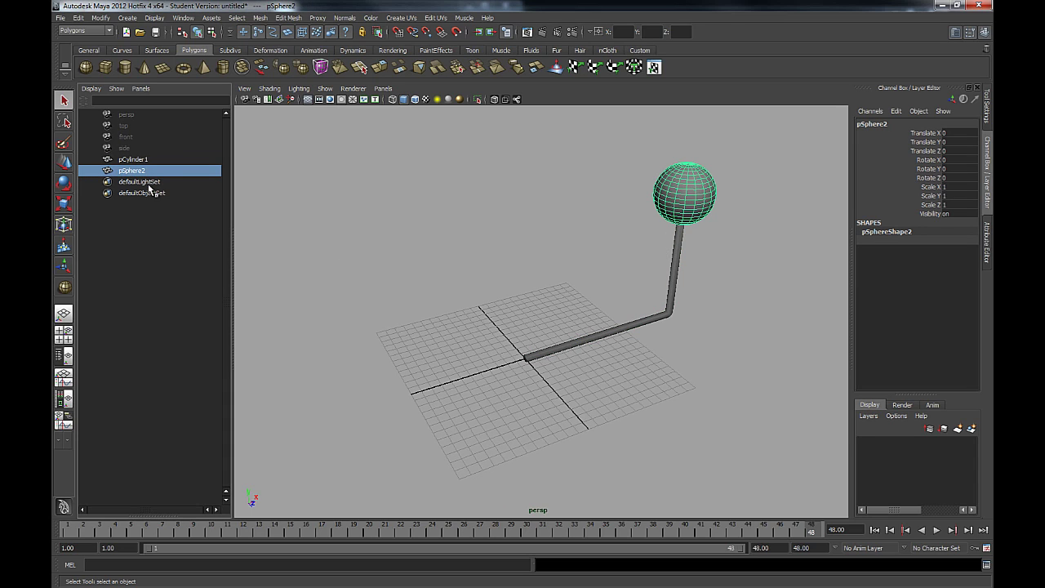
pyautogui.click(138, 160)
pyautogui.moveTo(134, 160); pyautogui.dragTo(133, 170, button='middle')
pyautogui.click(144, 159)
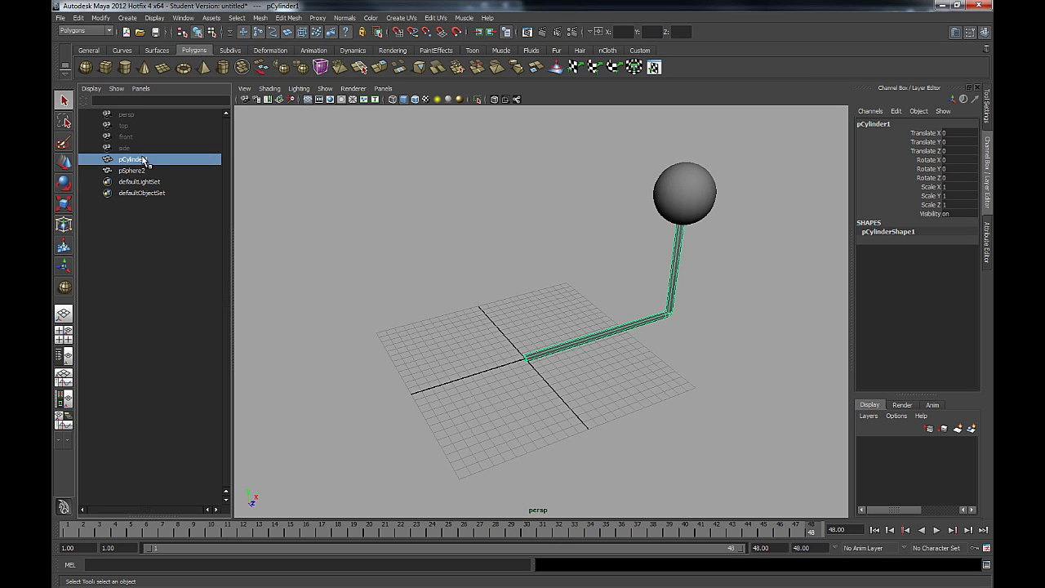
pyautogui.click(668, 212)
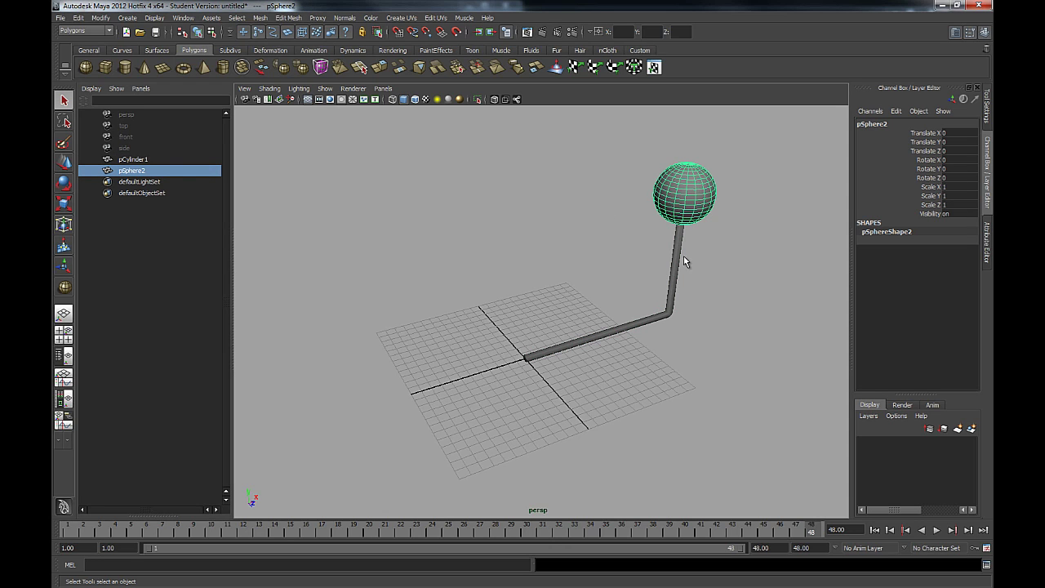
# - Select pCylinder1 and pSphere2 together, and try a range selection from pSphere2 up to persp before clearing it
pyautogui.click(132, 161)
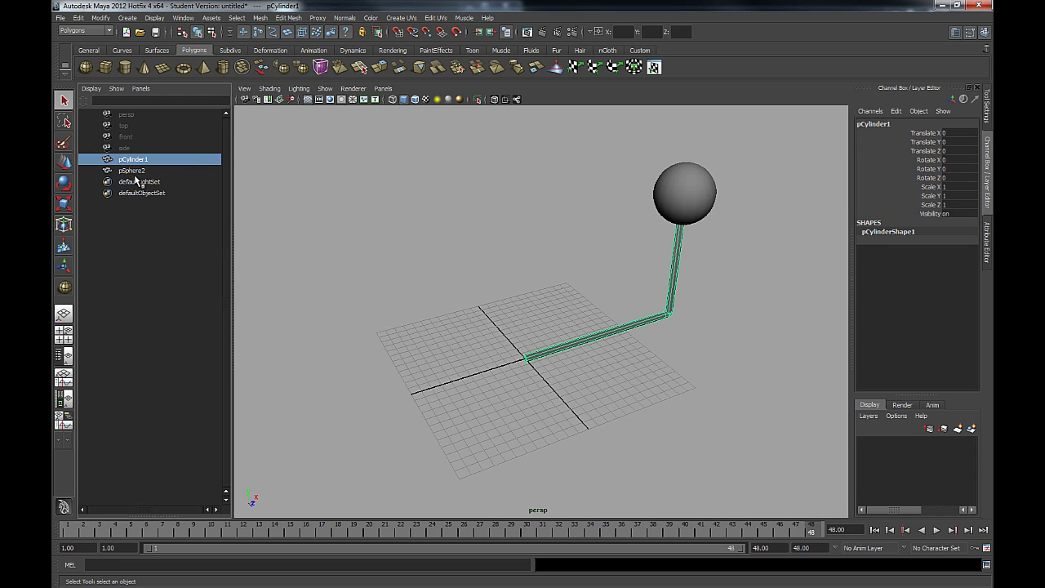
pyautogui.keyDown('ctrl'); pyautogui.click(133, 171); pyautogui.keyUp('ctrl')
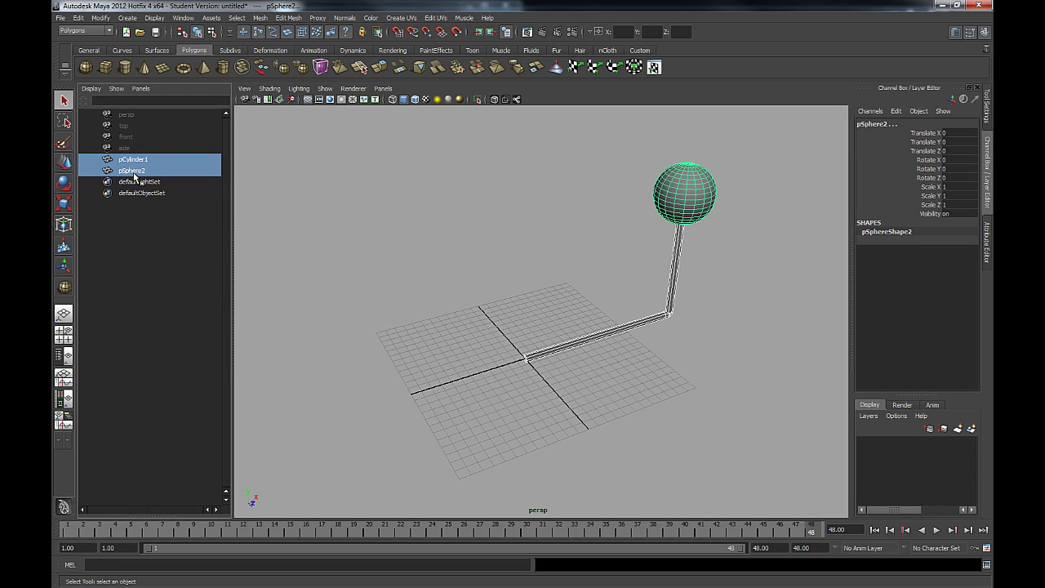
pyautogui.click(140, 167)
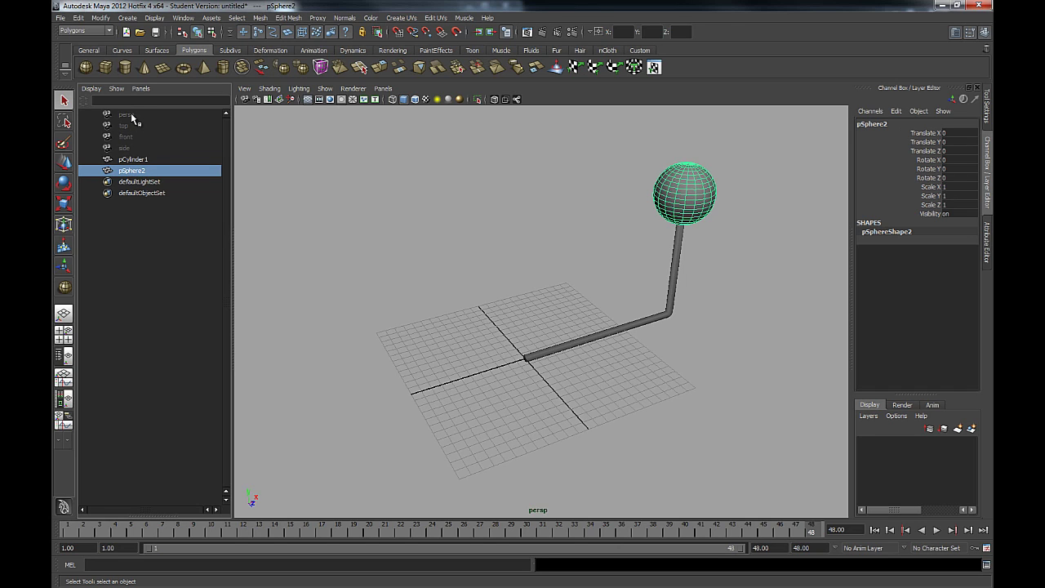
pyautogui.keyDown('shift'); pyautogui.click(130, 114); pyautogui.keyUp('shift')
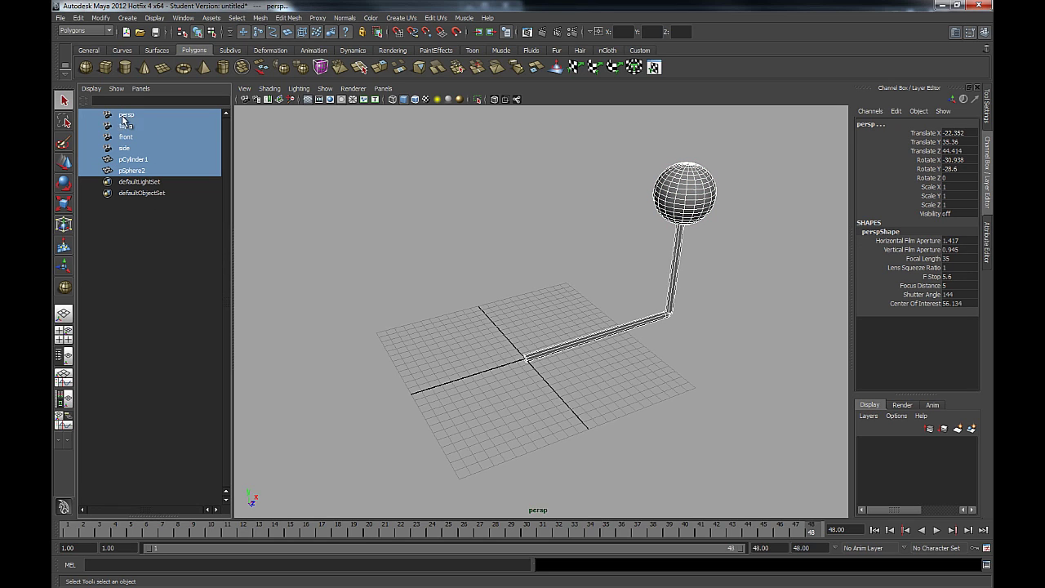
pyautogui.click(147, 216)
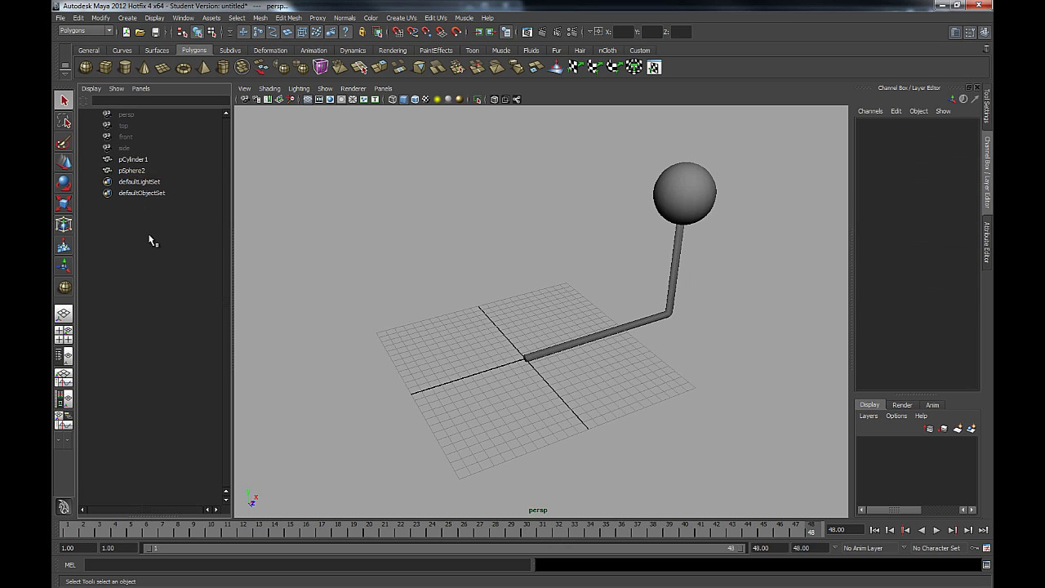
# - Build an individual multi-selection in the Outliner of pSphere2, pCylinder1, persp and front
pyautogui.click(138, 171)
pyautogui.keyDown('ctrl'); pyautogui.click(135, 159); pyautogui.keyUp('ctrl')
pyautogui.keyDown('ctrl'); pyautogui.click(132, 116); pyautogui.keyUp('ctrl')
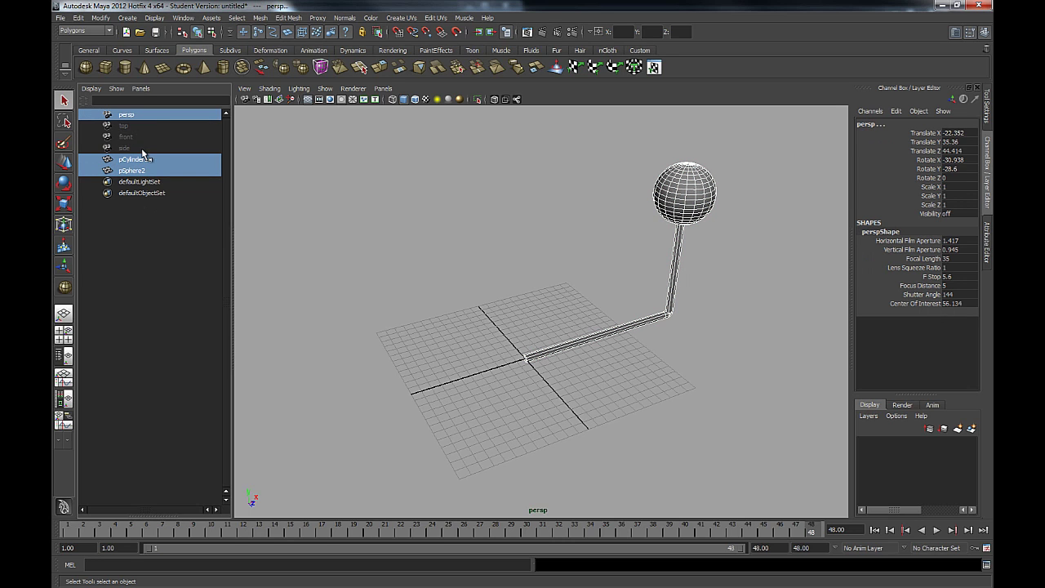
pyautogui.keyDown('ctrl'); pyautogui.click(139, 138); pyautogui.keyUp('ctrl')
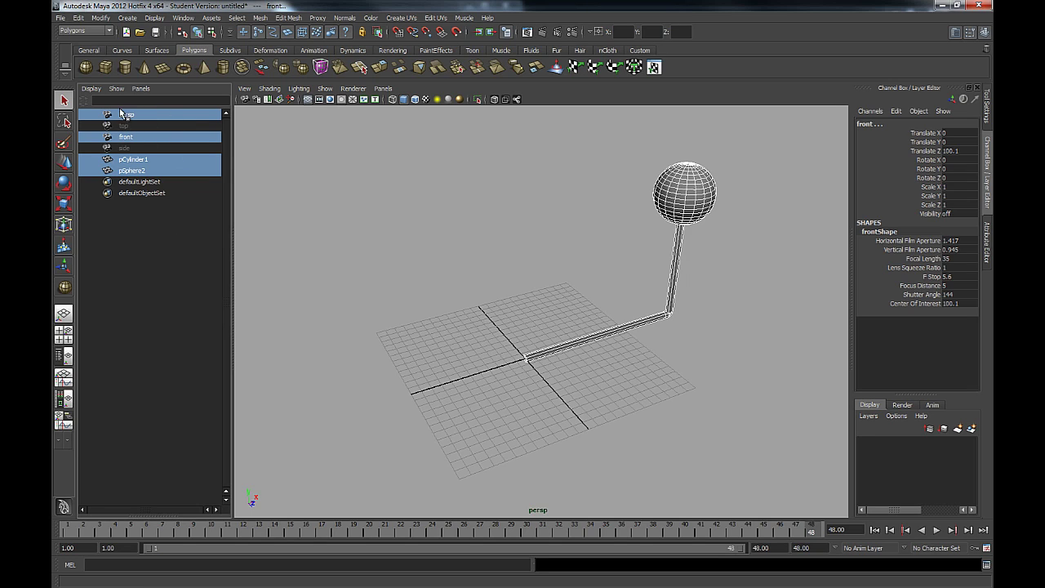
# - Remove pSphere2, pCylinder1 and front from the selection, toggle top on and off, and keep only persp selected
pyautogui.keyDown('ctrl'); pyautogui.click(138, 170); pyautogui.keyUp('ctrl')
pyautogui.keyDown('ctrl'); pyautogui.click(137, 161); pyautogui.keyUp('ctrl')
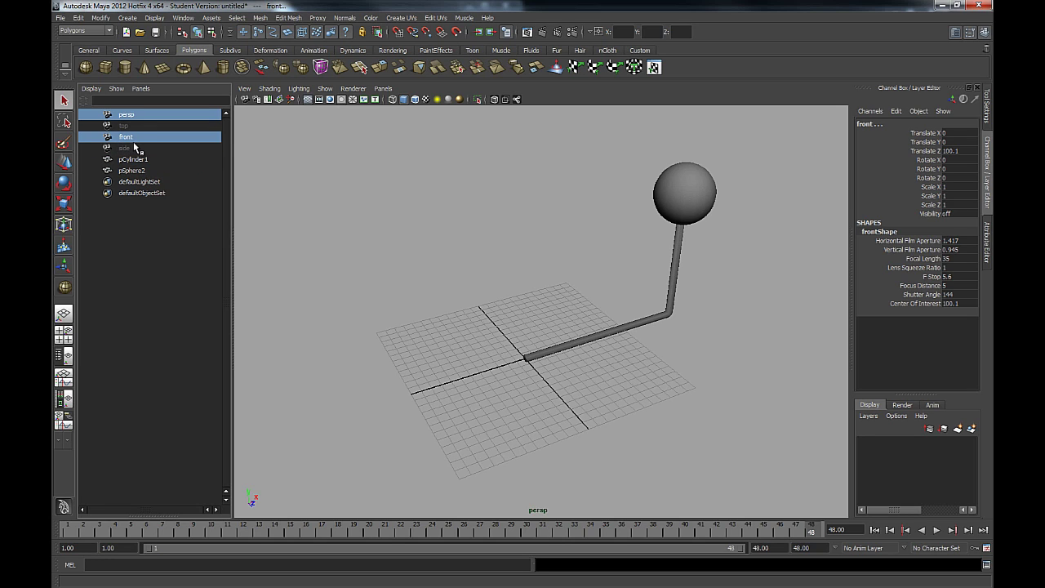
pyautogui.keyDown('ctrl'); pyautogui.click(130, 138); pyautogui.keyUp('ctrl')
pyautogui.keyDown('ctrl'); pyautogui.click(127, 123); pyautogui.keyUp('ctrl')
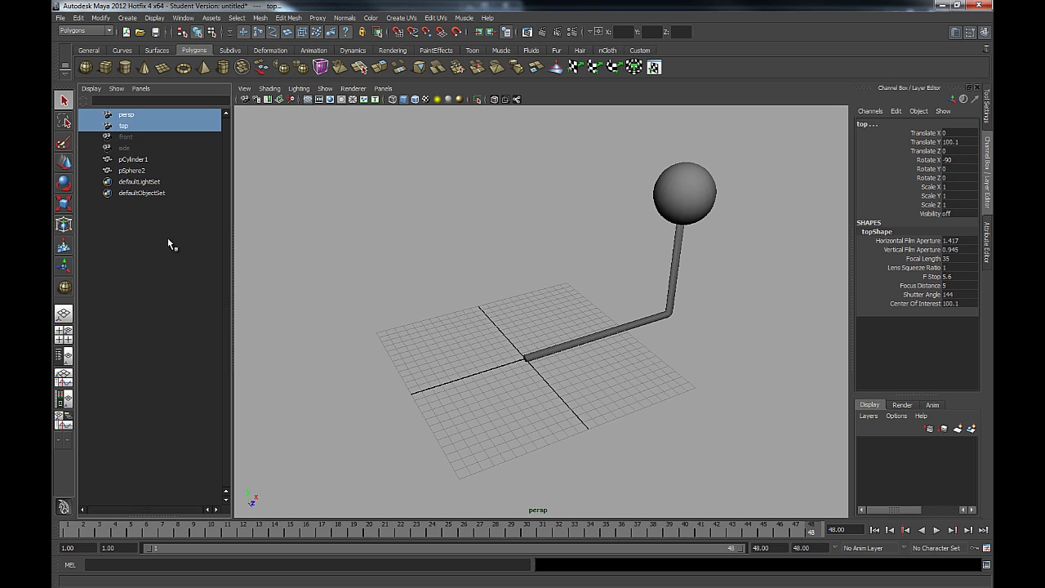
pyautogui.keyDown('ctrl'); pyautogui.click(130, 127); pyautogui.keyUp('ctrl')
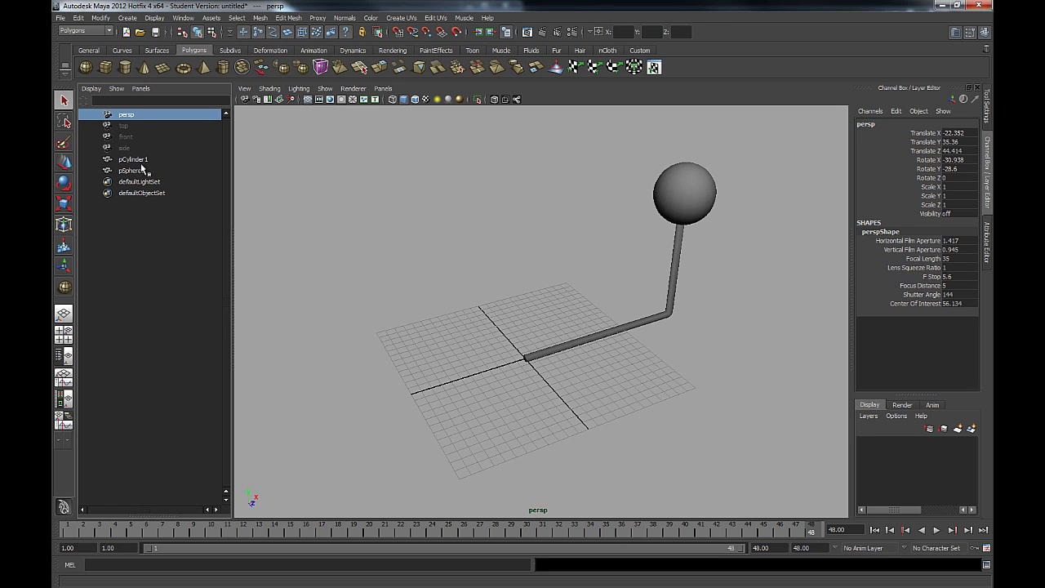
# - Sweep-select defaultLightSet and defaultObjectSet in the Outliner, do the same for the cameras from side to persp, and clear the selection
pyautogui.click(162, 284)
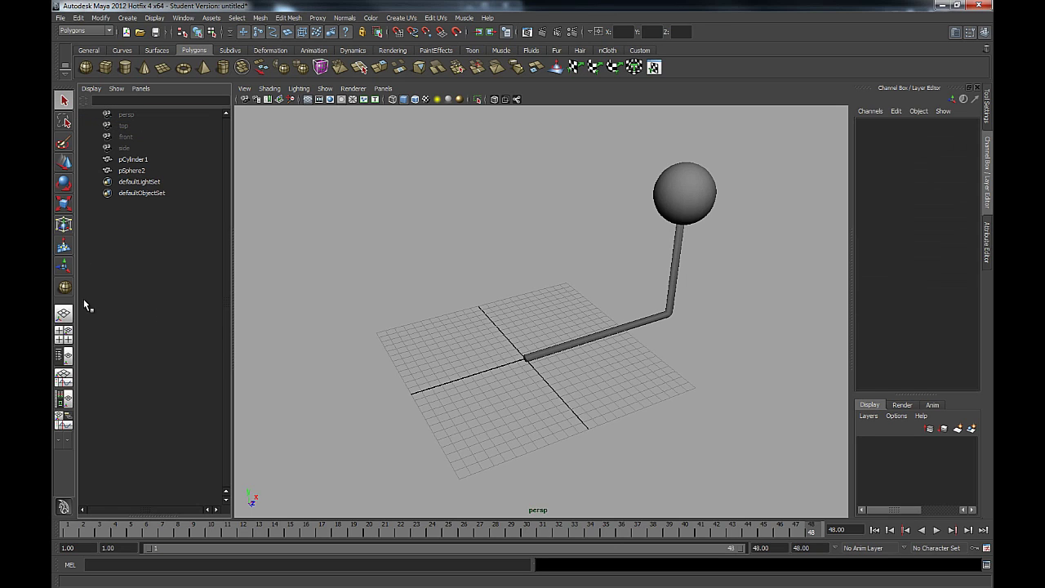
pyautogui.moveTo(138, 185); pyautogui.dragTo(145, 196)
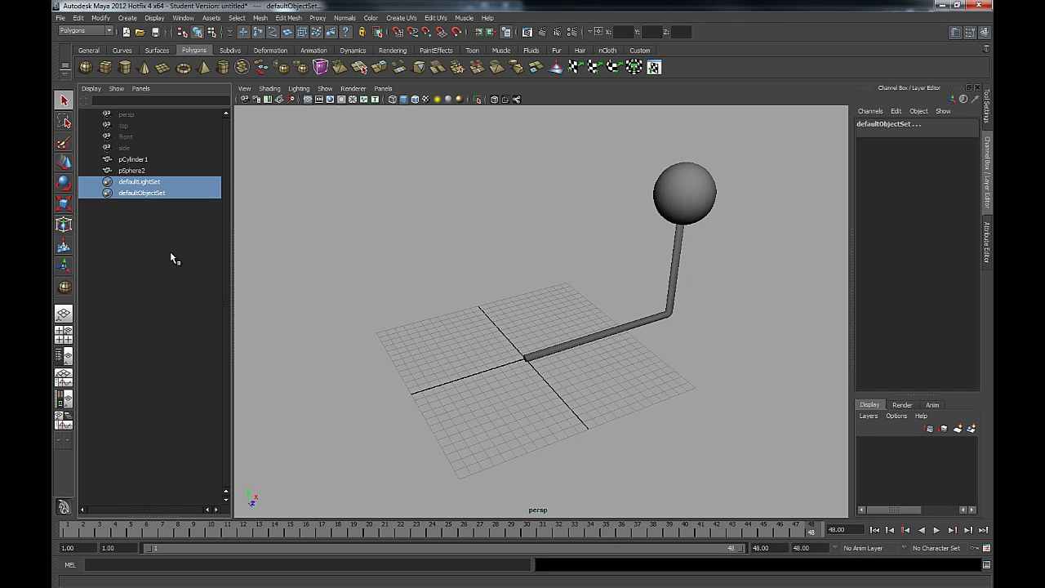
pyautogui.moveTo(130, 149); pyautogui.dragTo(129, 114)
pyautogui.click(138, 262)
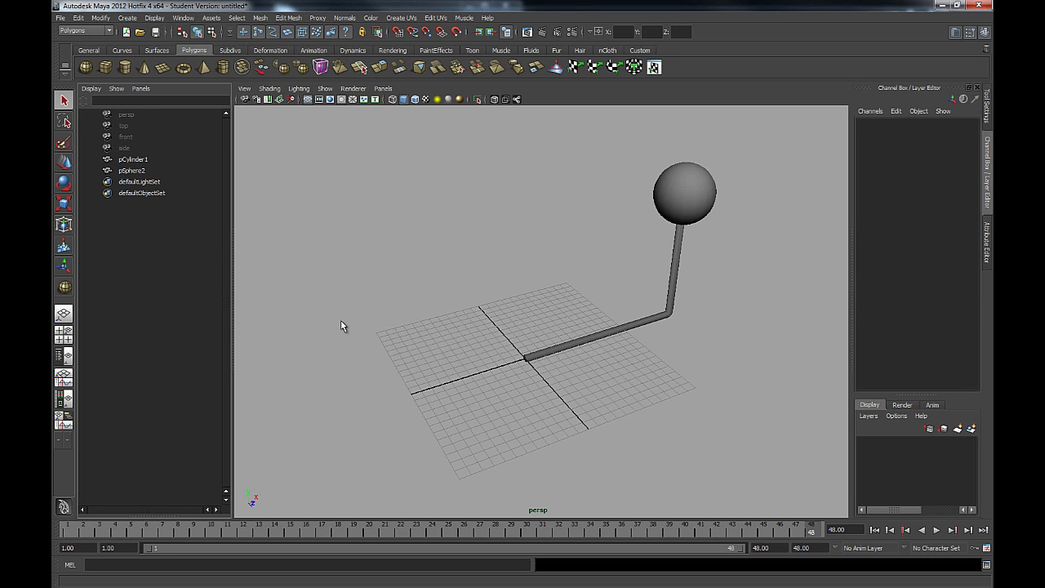
# - Alternate the selection between pCylinder1 and pSphere2 in the Outliner to identify each in the view, and leave nothing selected
pyautogui.keyDown('alt'); pyautogui.moveTo(484, 283); pyautogui.dragTo(482, 275); pyautogui.keyUp('alt')
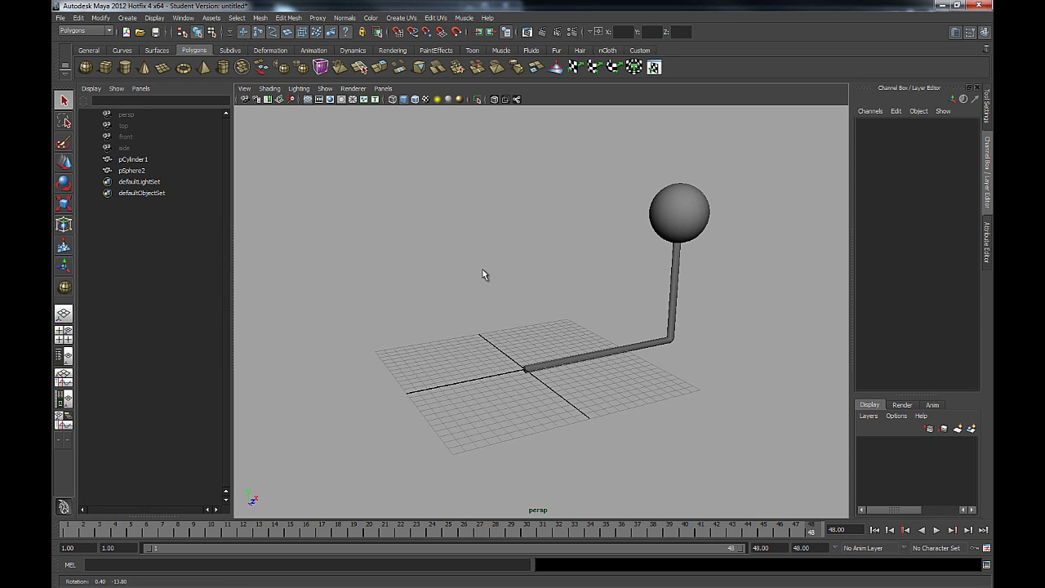
pyautogui.click(132, 161)
pyautogui.click(135, 170)
pyautogui.click(134, 160)
pyautogui.click(135, 170)
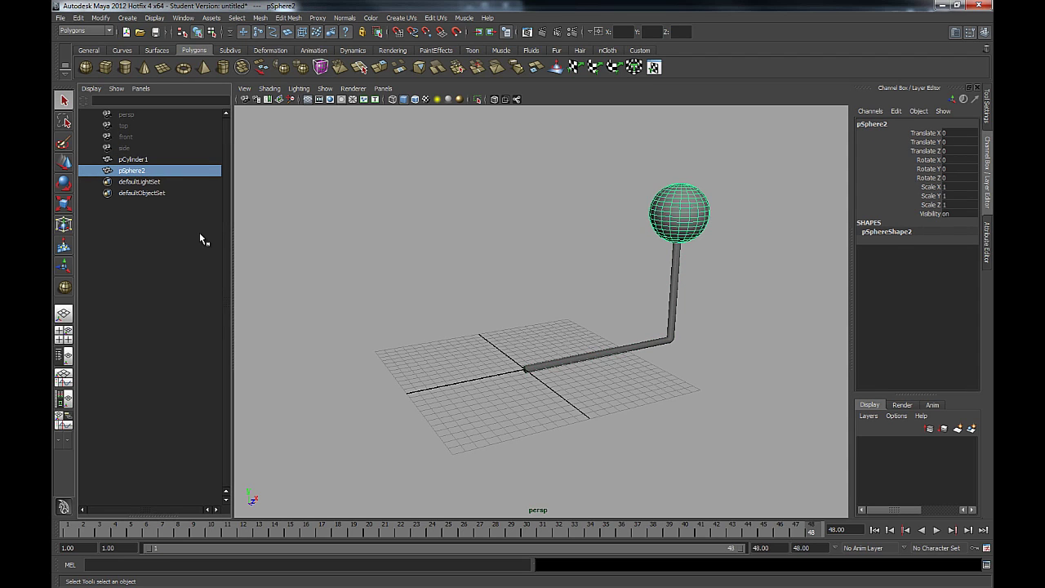
pyautogui.click(500, 307)
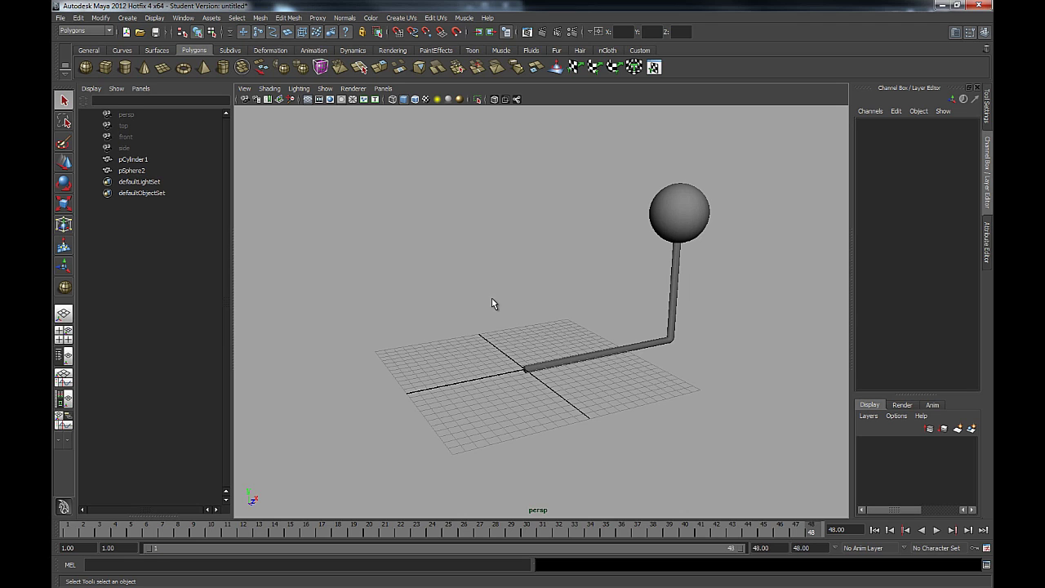
# - Try moving pCylinder1 to about -5.2, 1.3, -3.2 to check whether pSphere2 follows, and undo the move
pyautogui.keyDown('alt'); pyautogui.moveTo(632, 301); pyautogui.dragTo(626, 304, button='middle'); pyautogui.keyUp('alt')
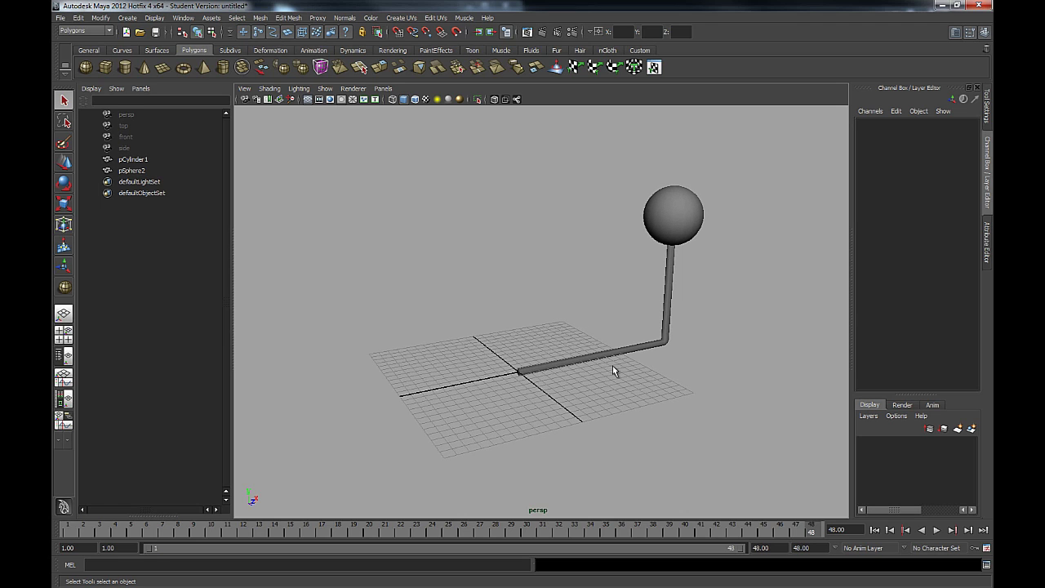
pyautogui.click(605, 357)
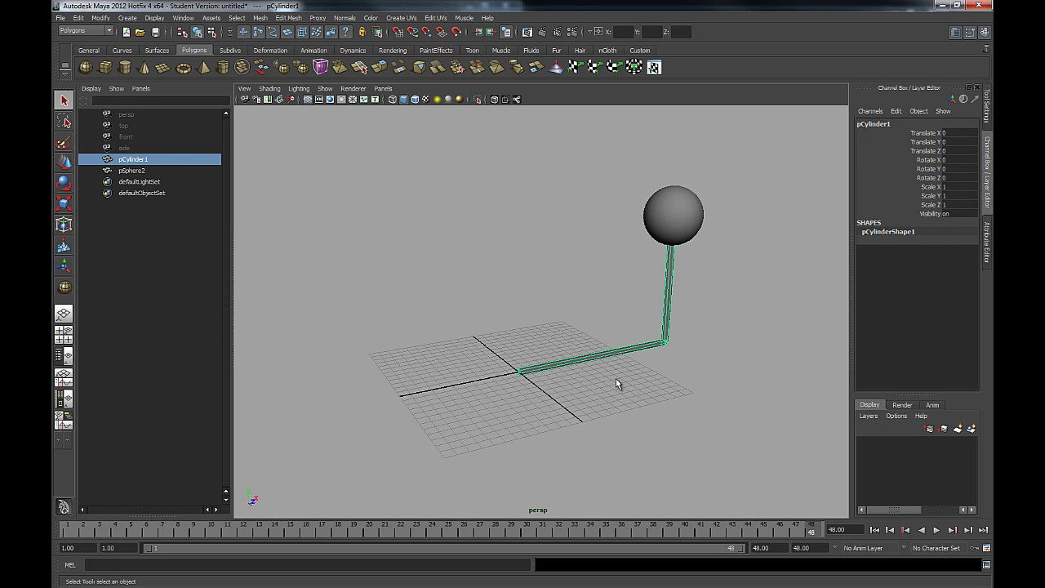
pyautogui.press('w')
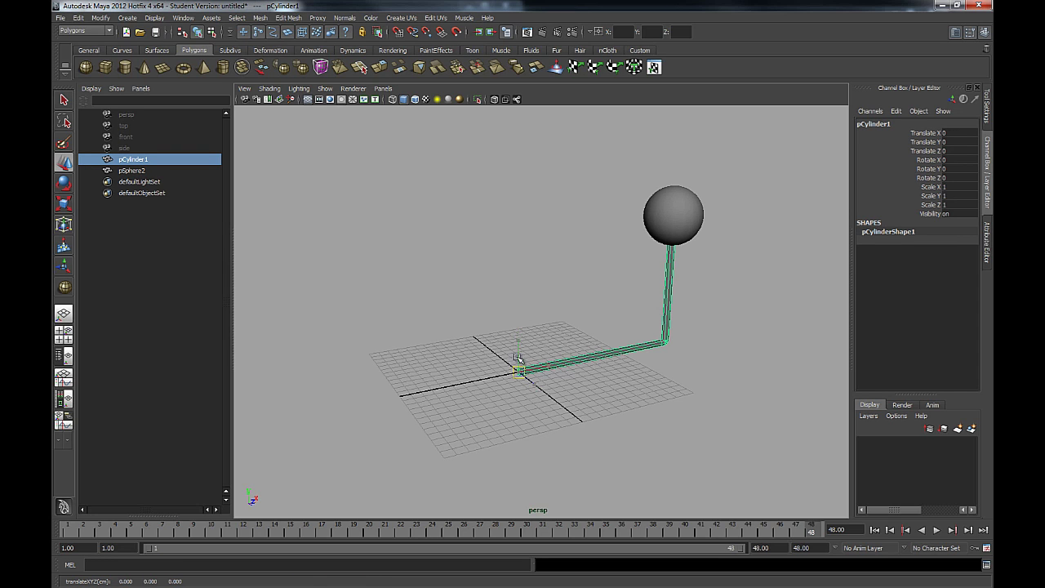
pyautogui.moveTo(518, 369); pyautogui.dragTo(408, 327)
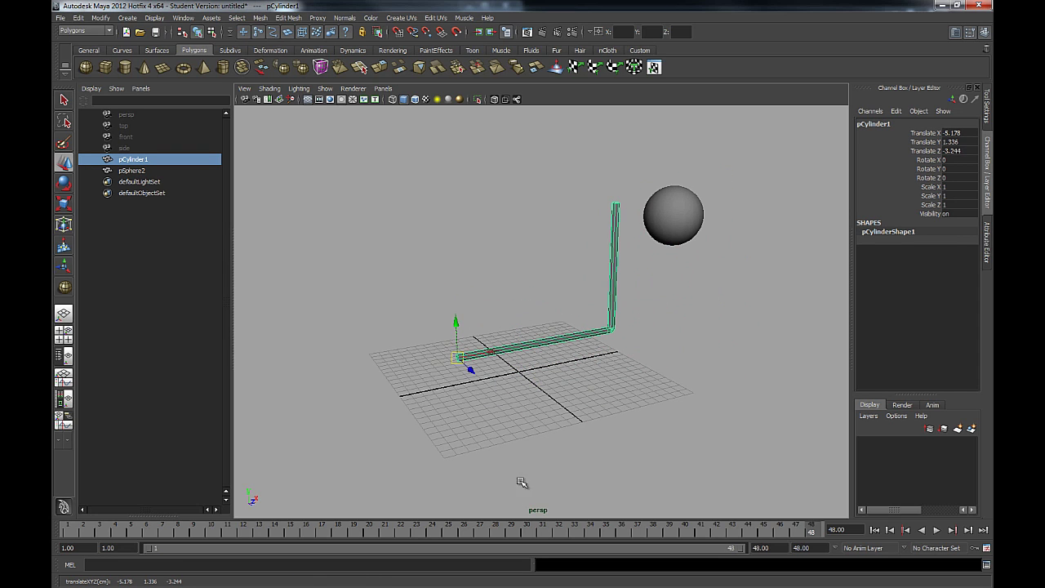
pyautogui.click(676, 233)
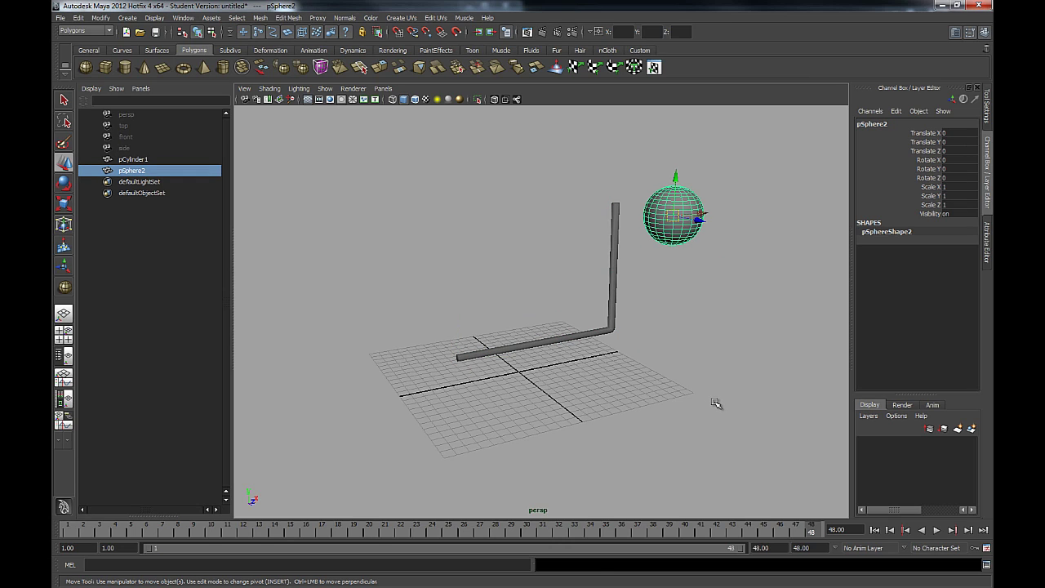
pyautogui.hotkey('ctrl', 'z')
pyautogui.hotkey('ctrl', 'z')
pyautogui.hotkey('ctrl', 'z')
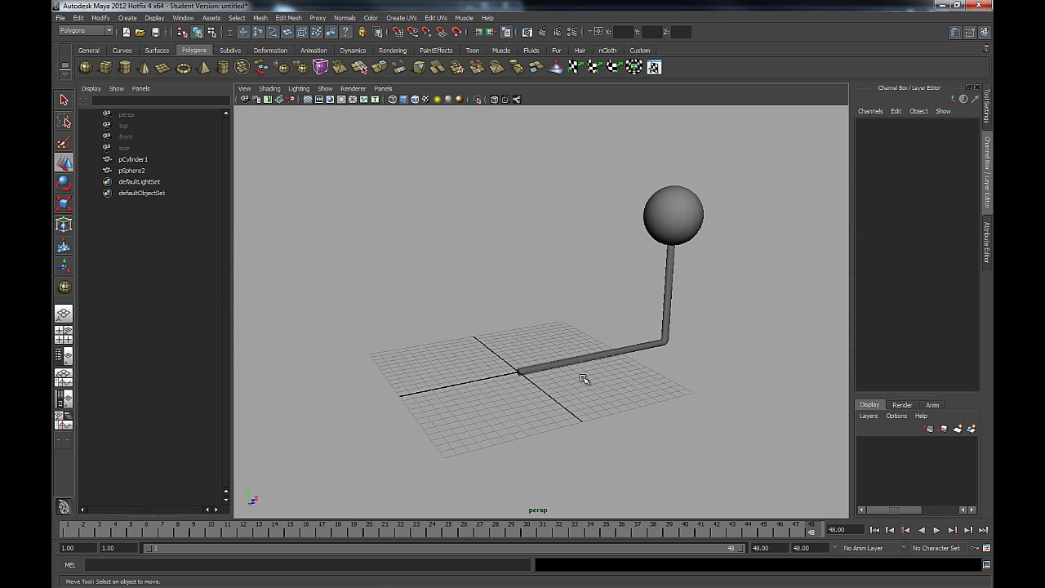
# - Select the sphere and the bent pole alternately in the perspective view to check that they are separate objects
pyautogui.click(666, 206)
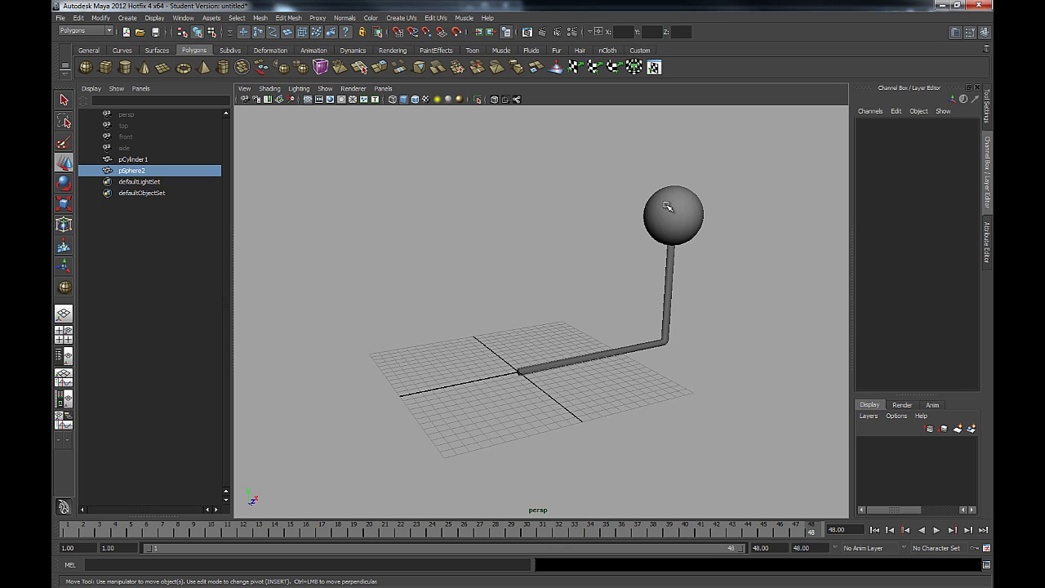
pyautogui.click(669, 262)
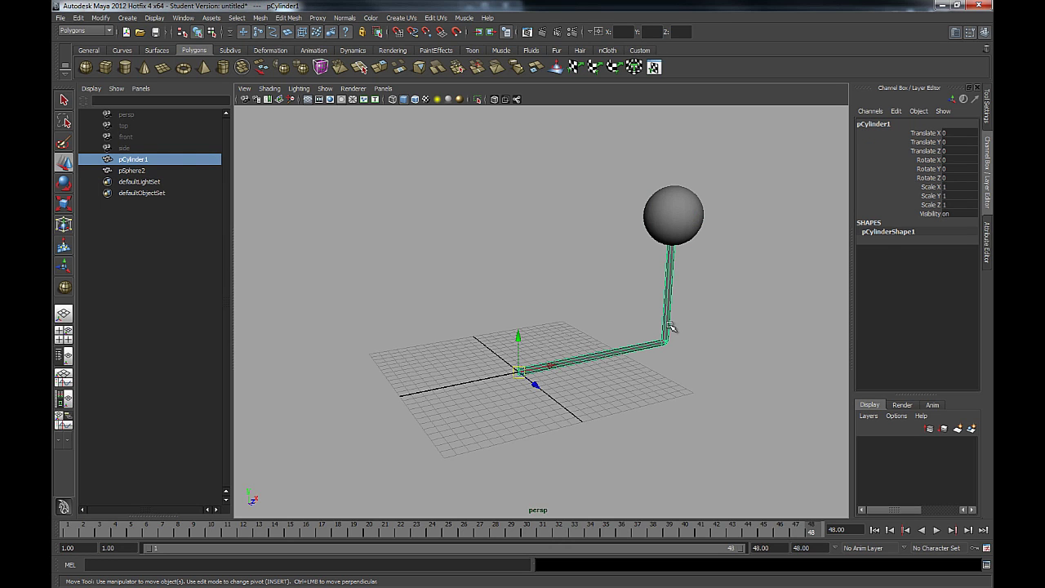
pyautogui.click(658, 212)
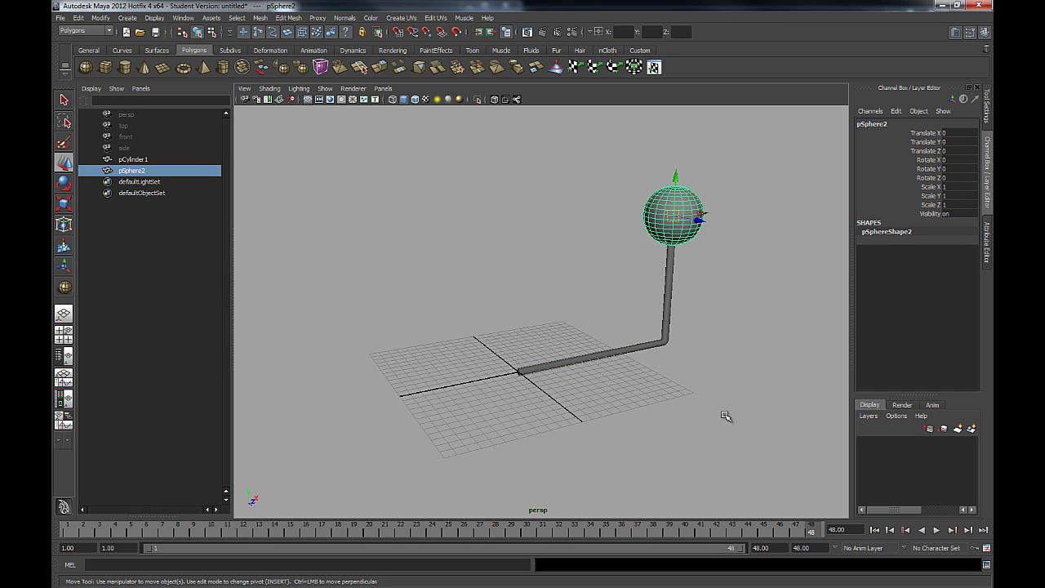
pyautogui.press('q')
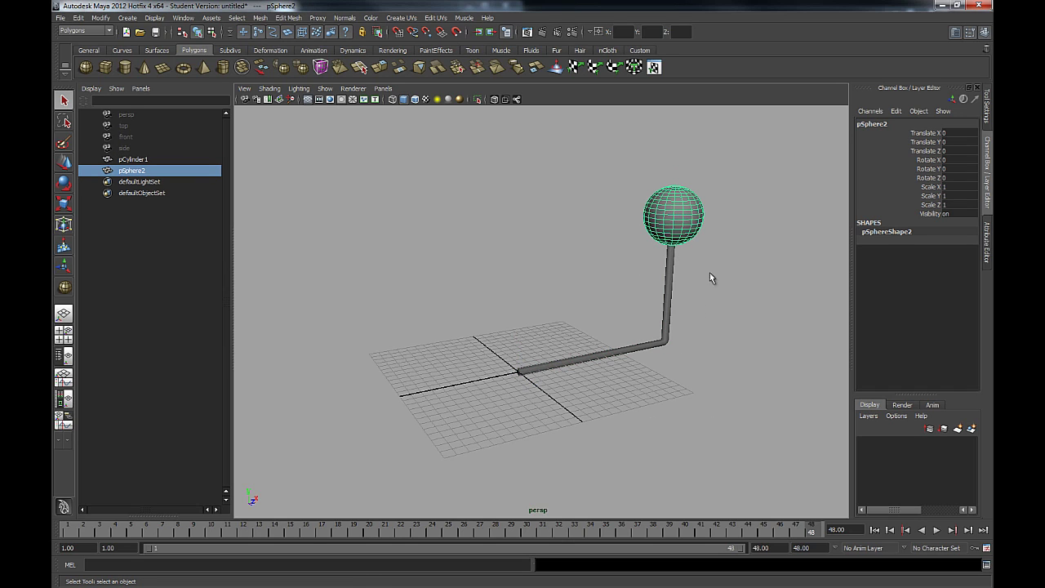
# - Select pSphere2 first and pCylinder1 second, and parent the sphere to the cylinder
pyautogui.click(755, 285)
pyautogui.click(654, 223)
pyautogui.keyDown('shift'); pyautogui.click(666, 301); pyautogui.keyUp('shift')
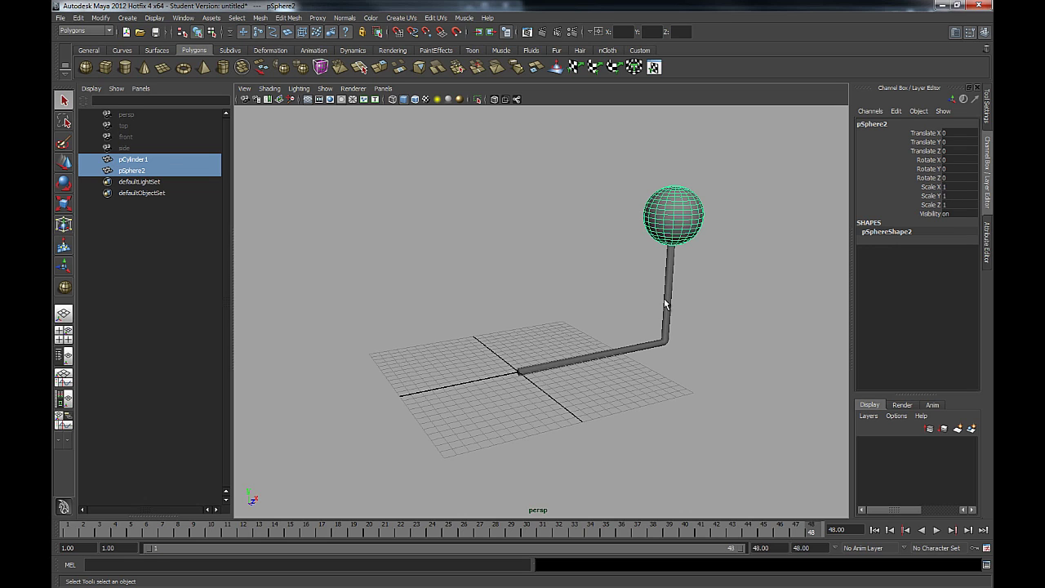
pyautogui.click(79, 17)
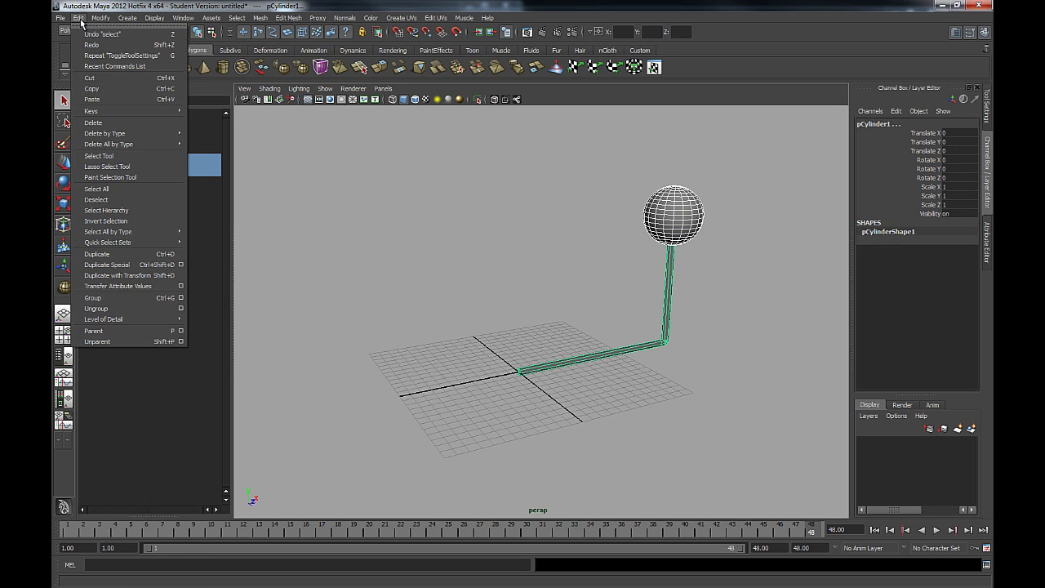
pyautogui.click(134, 327)
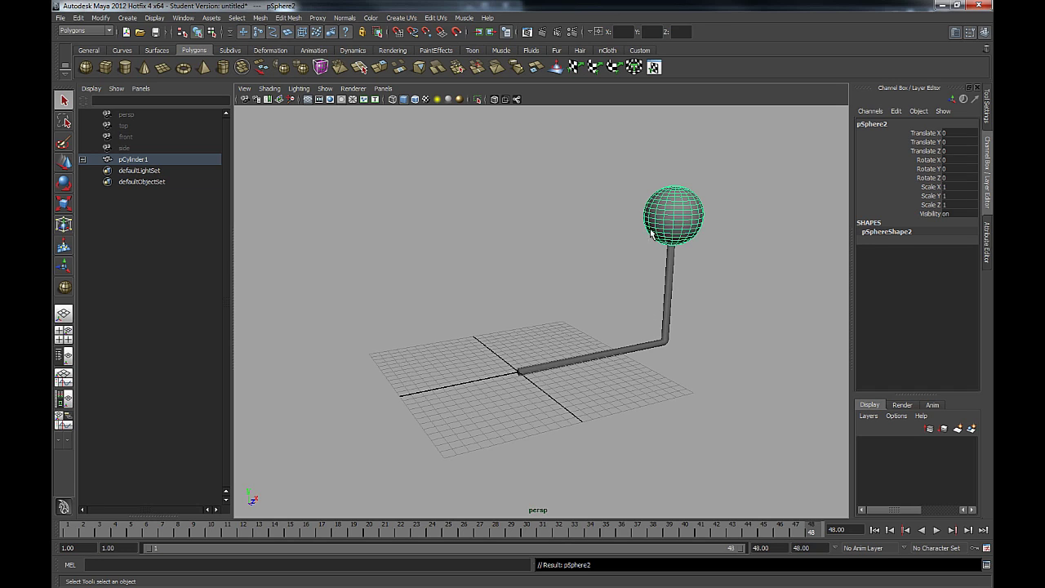
# - Try moving the child pSphere2 on its own to about -1.7, 0.9, -1.2, undo the move, and keep it parented to pCylinder1
pyautogui.press('w')
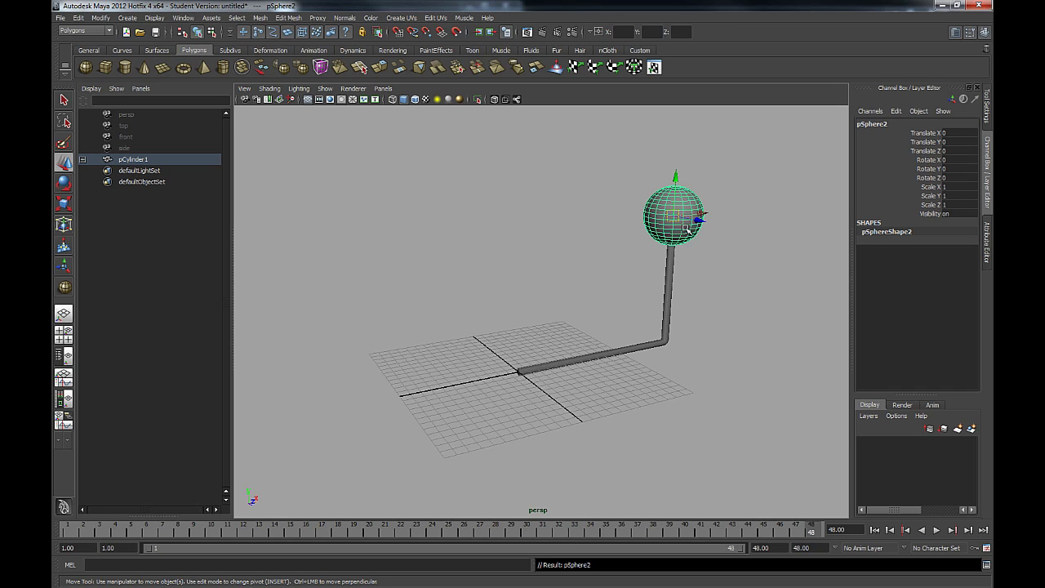
pyautogui.moveTo(677, 216); pyautogui.dragTo(653, 207)
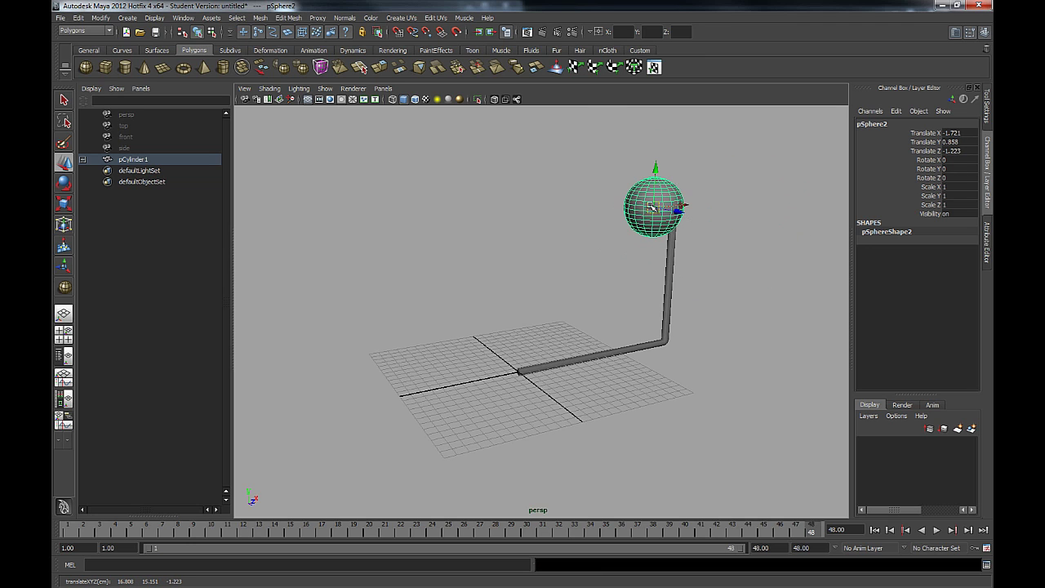
pyautogui.click(663, 306)
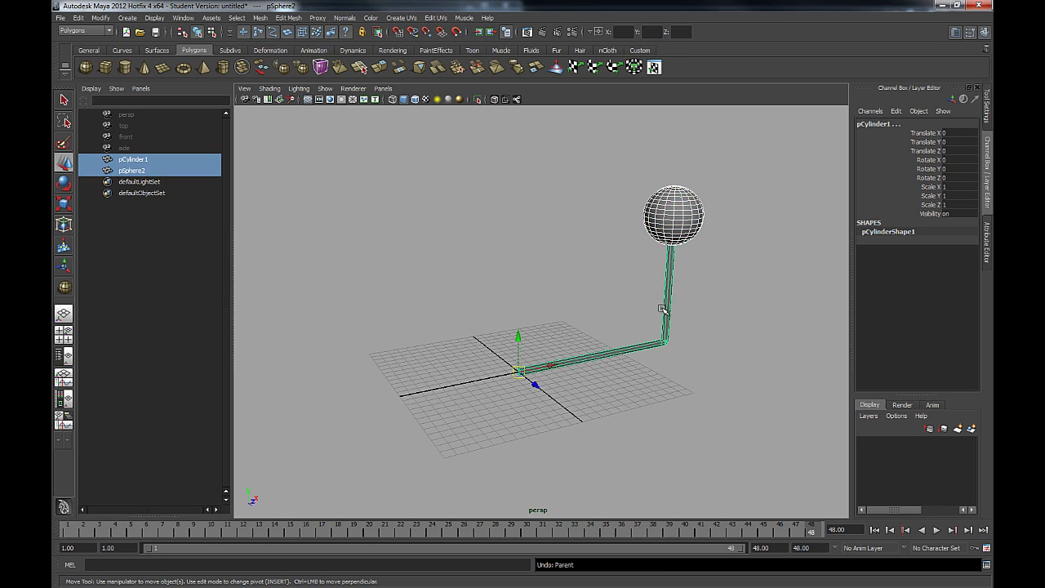
pyautogui.click(693, 343)
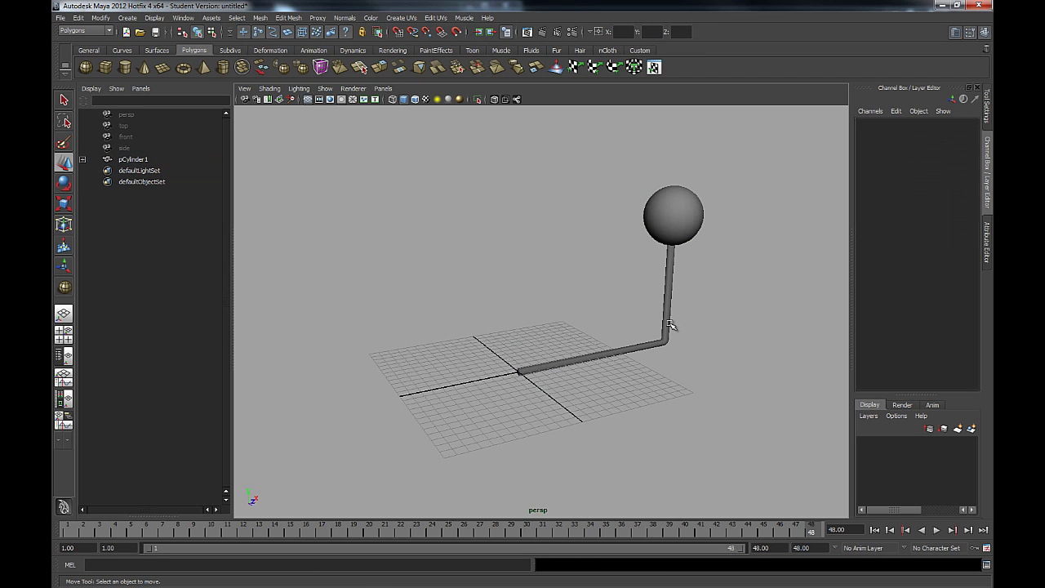
# - Transform the parent pCylinder1: translate about -3.2, 0.6, -1.9, scale about 0.8 uniformly, and rotate about 28, 1.4, 13 degrees
pyautogui.click(668, 325)
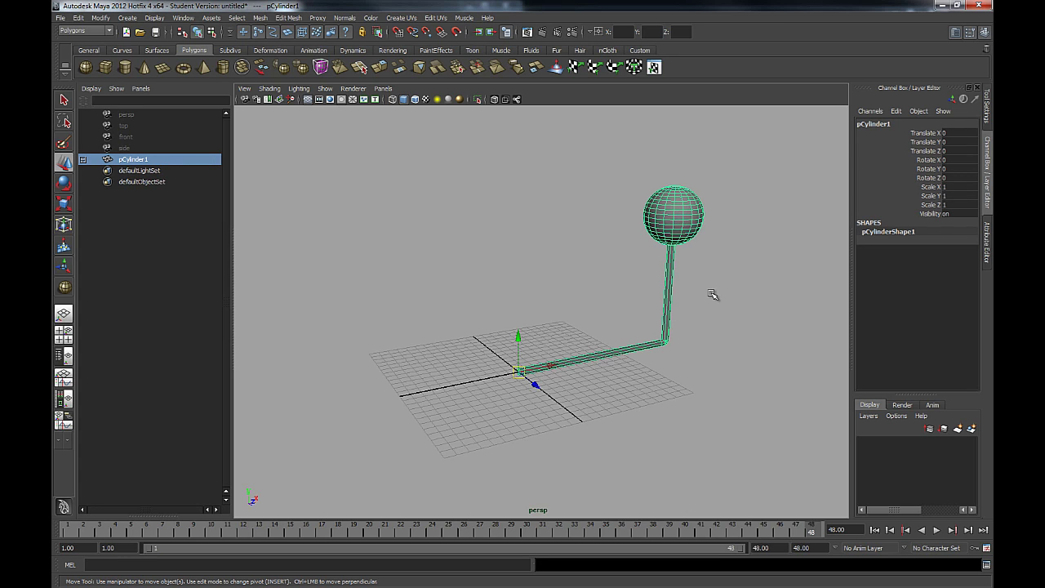
pyautogui.moveTo(521, 374); pyautogui.dragTo(421, 369)
pyautogui.press('e')
pyautogui.press('r')
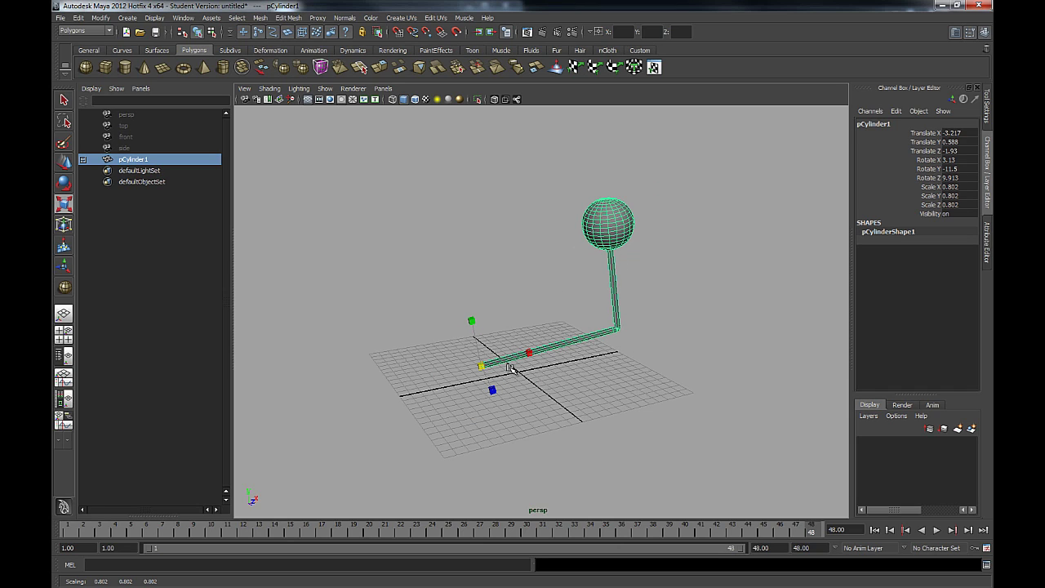
pyautogui.press('e')
pyautogui.moveTo(478, 361); pyautogui.dragTo(485, 380)
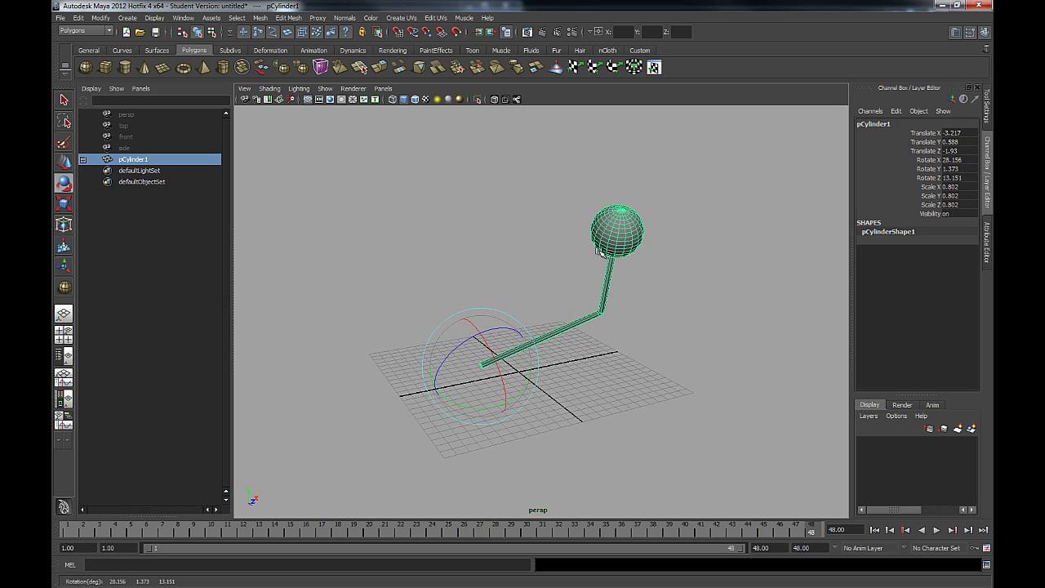
# - Move pSphere2 off the pole to local translate about 6.9, 2.4, 1.7, and move the parent pCylinder1 to about -7.1, 0.2, -3.9
pyautogui.click(629, 225)
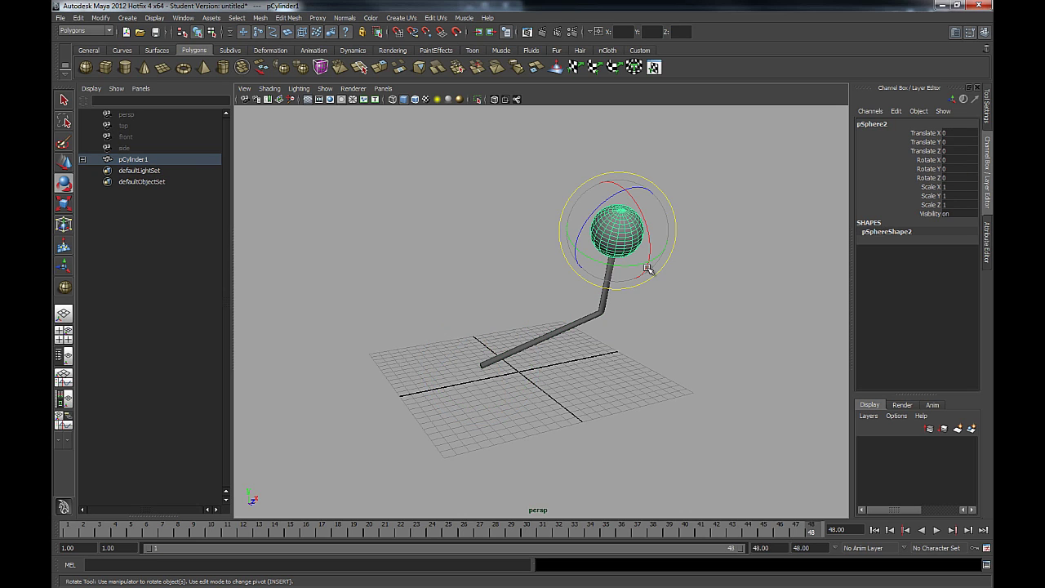
pyautogui.press('w')
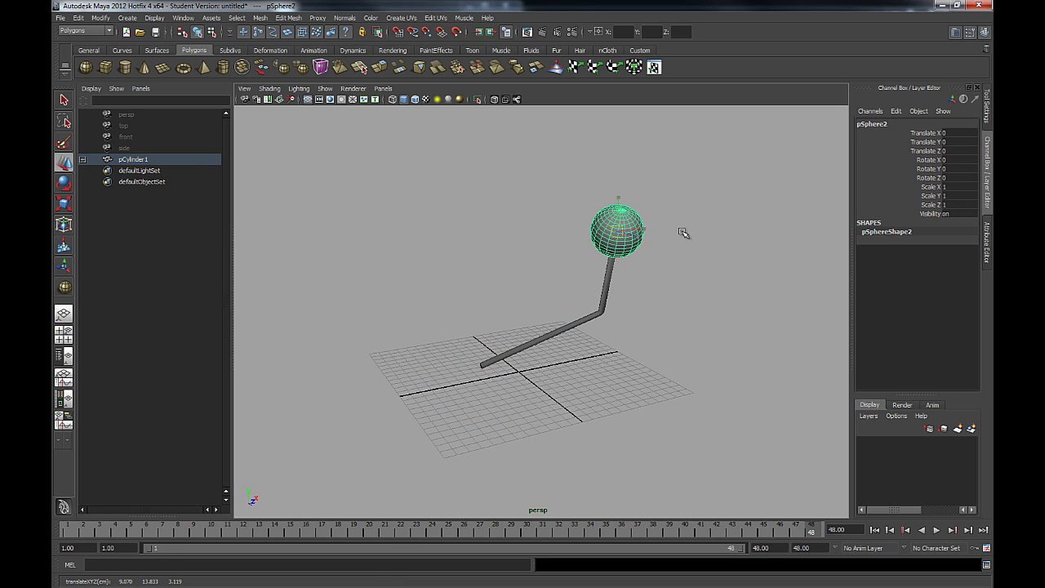
pyautogui.moveTo(618, 231); pyautogui.dragTo(684, 214)
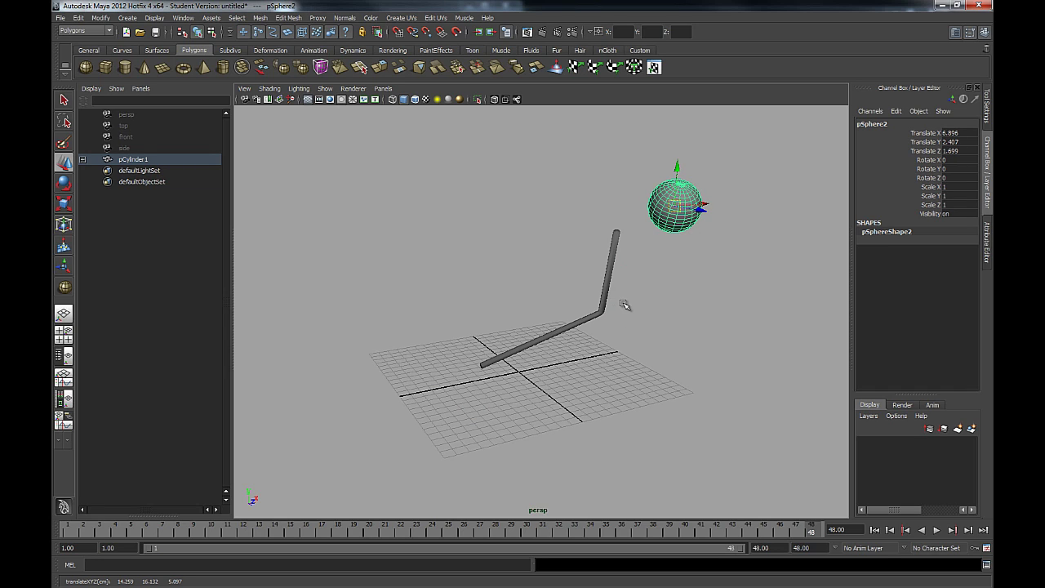
pyautogui.moveTo(627, 303); pyautogui.dragTo(471, 402)
pyautogui.moveTo(481, 365); pyautogui.dragTo(486, 342)
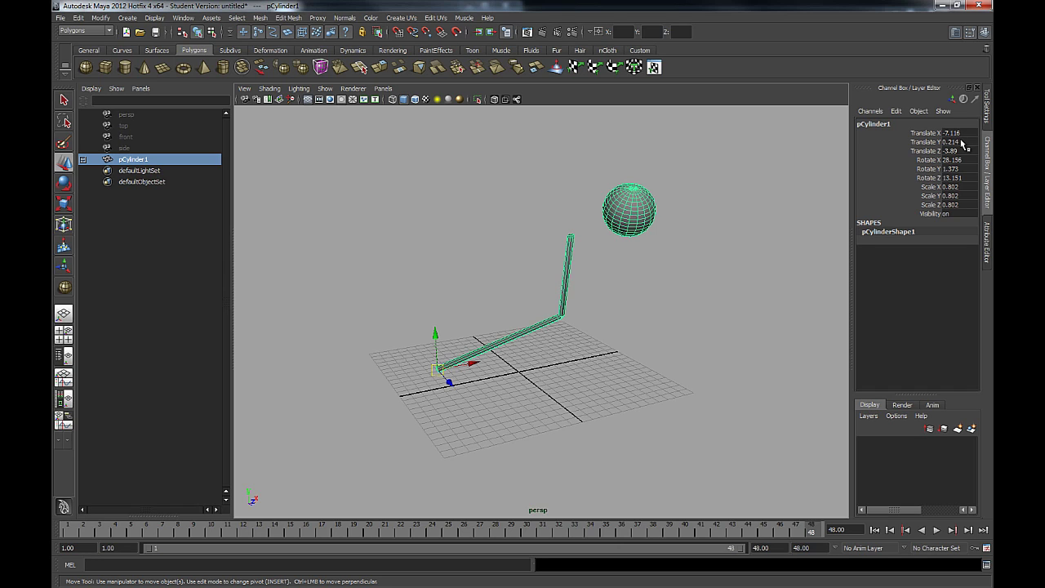
# - Reset pCylinder1 by setting all its translate and rotate values to 0 and its scale values to 1
pyautogui.moveTo(961, 133); pyautogui.dragTo(957, 178)
pyautogui.write('0')
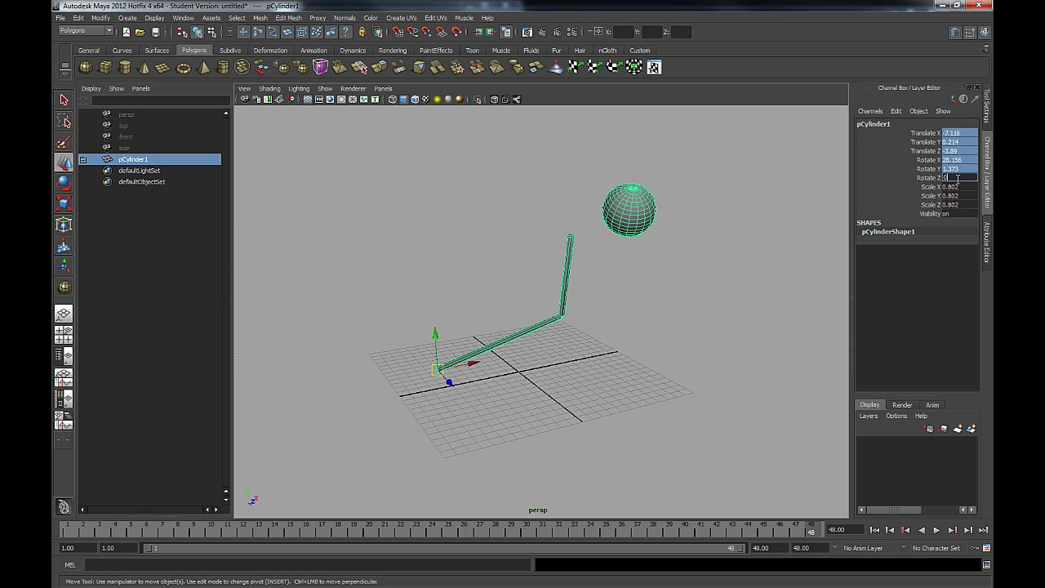
pyautogui.press('Return')
pyautogui.moveTo(962, 187); pyautogui.dragTo(969, 205)
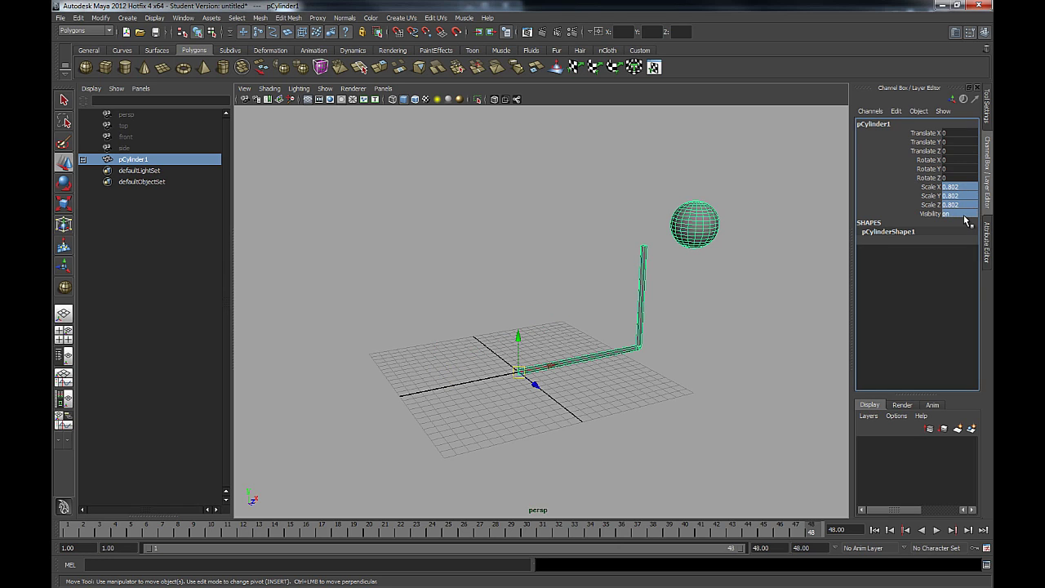
pyautogui.write('1')
pyautogui.press('Return')
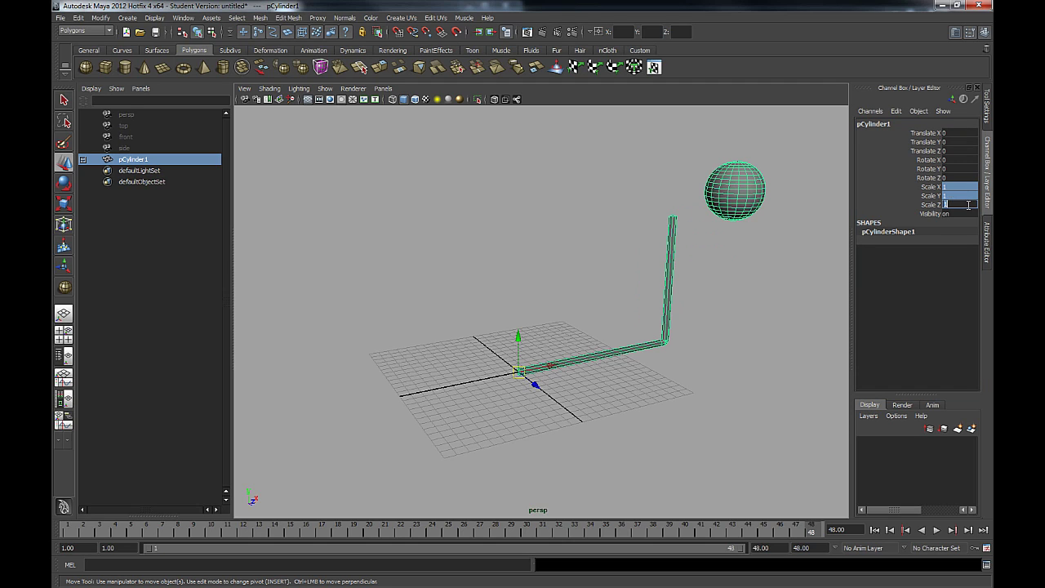
# - Reset pSphere2 onto the pole's end by setting its Translate X, Y and Z to 0
pyautogui.click(754, 202)
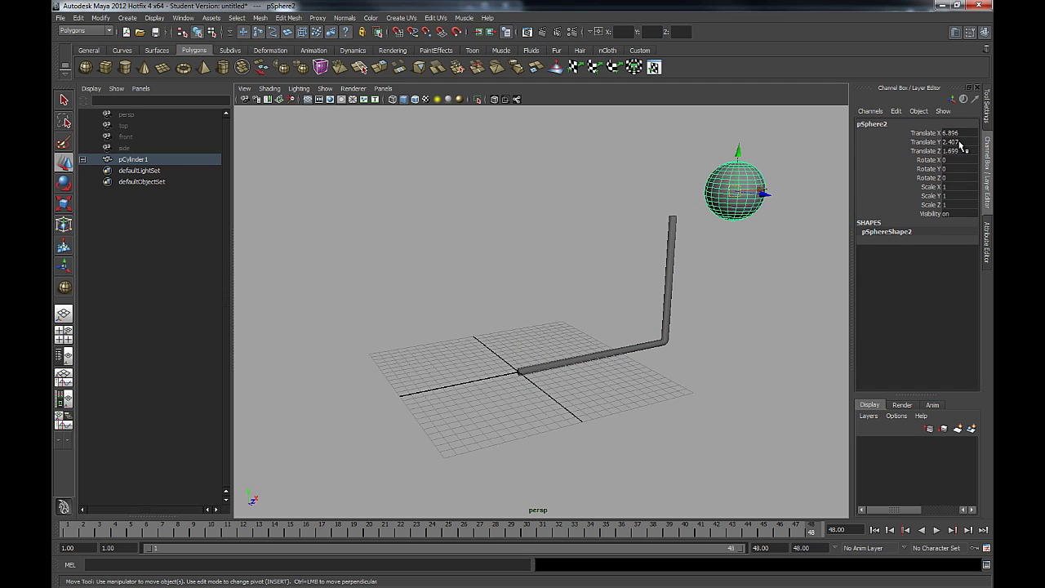
pyautogui.moveTo(959, 135); pyautogui.dragTo(962, 151)
pyautogui.write('0')
pyautogui.press('Return')
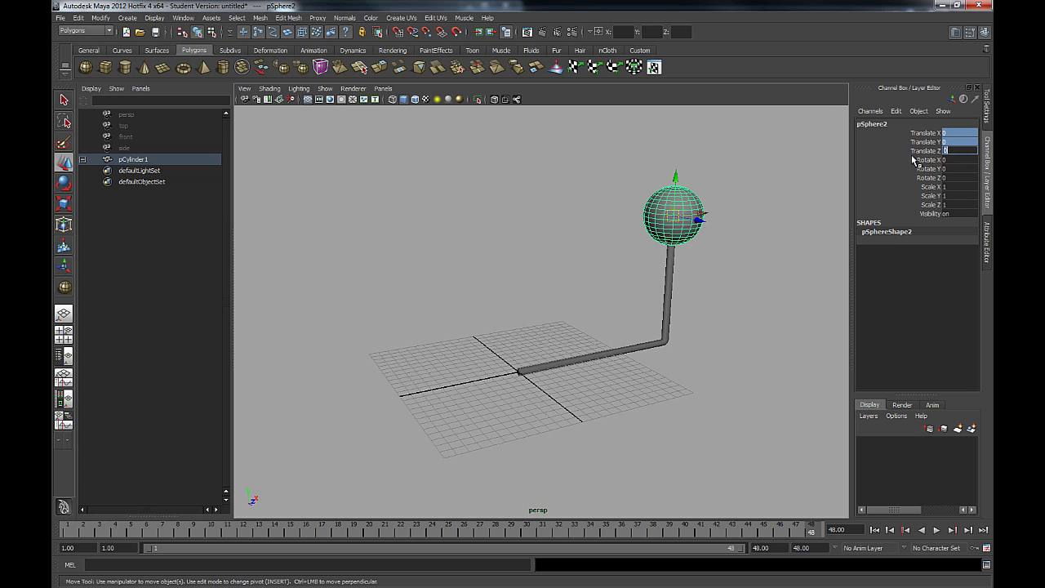
# - Move pSphere2 off the pole to local translate about 9.6, 3.6, 3.9, and reset its Translate X, Y and Z to 0
pyautogui.keyDown('alt'); pyautogui.moveTo(572, 264); pyautogui.dragTo(555, 277); pyautogui.keyUp('alt')
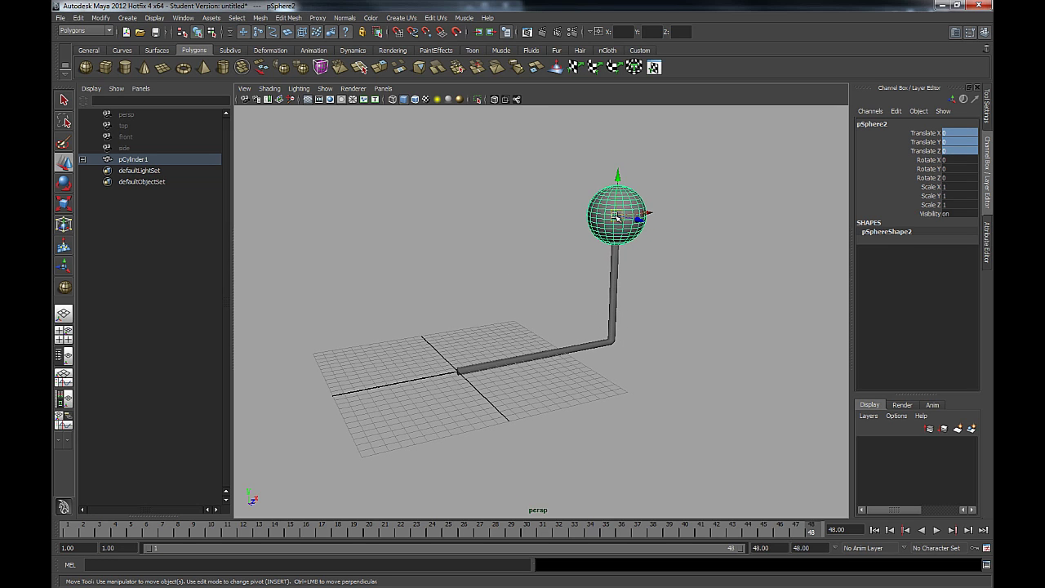
pyautogui.moveTo(619, 217); pyautogui.dragTo(707, 155)
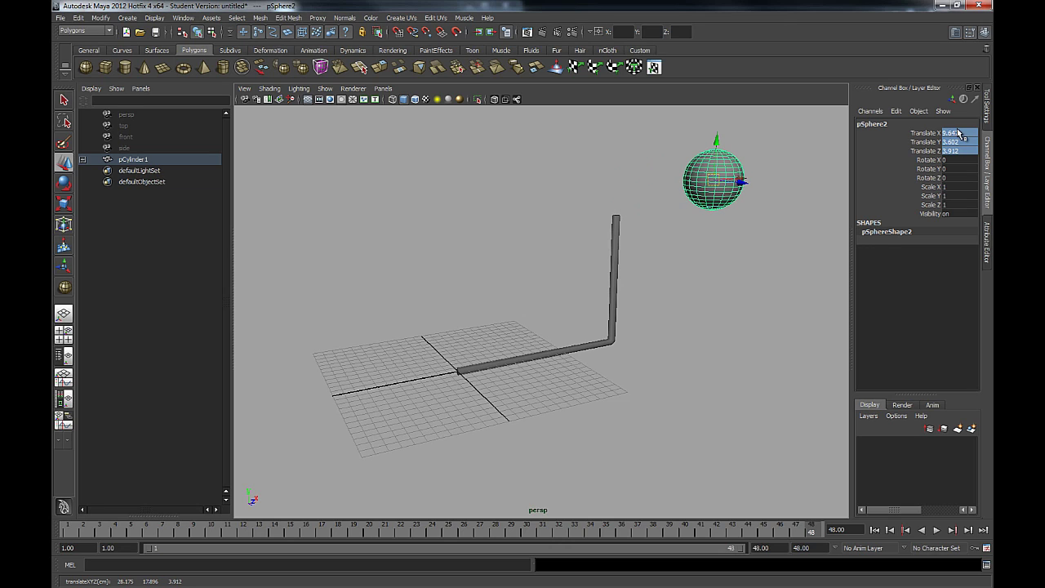
pyautogui.click(796, 174)
pyautogui.click(719, 177)
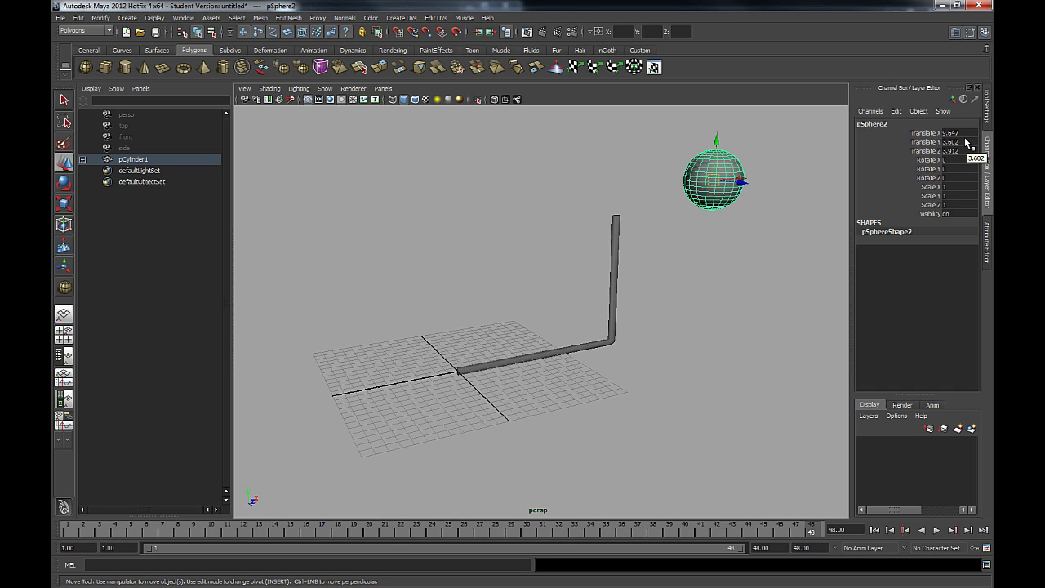
pyautogui.moveTo(964, 134); pyautogui.dragTo(959, 151)
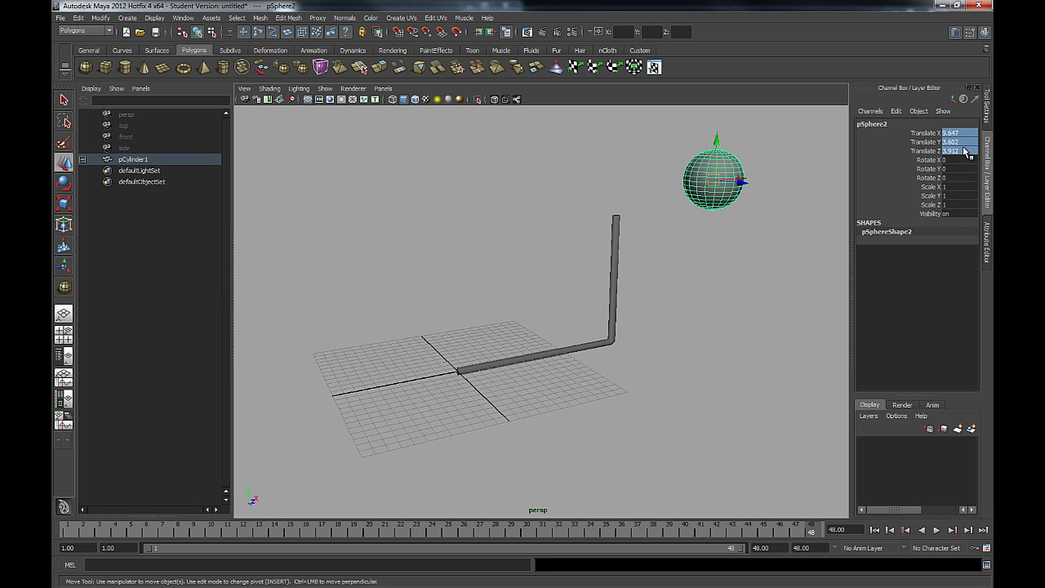
pyautogui.press('Return')
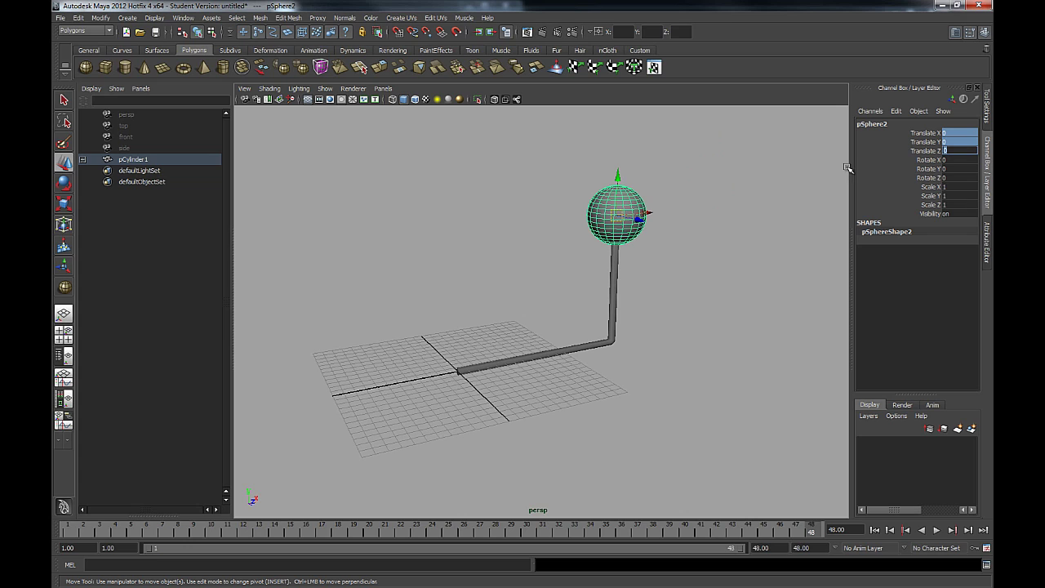
# - Move the parent pCylinder1 to translate about -8.3, 7.4, -7.1
pyautogui.click(577, 355)
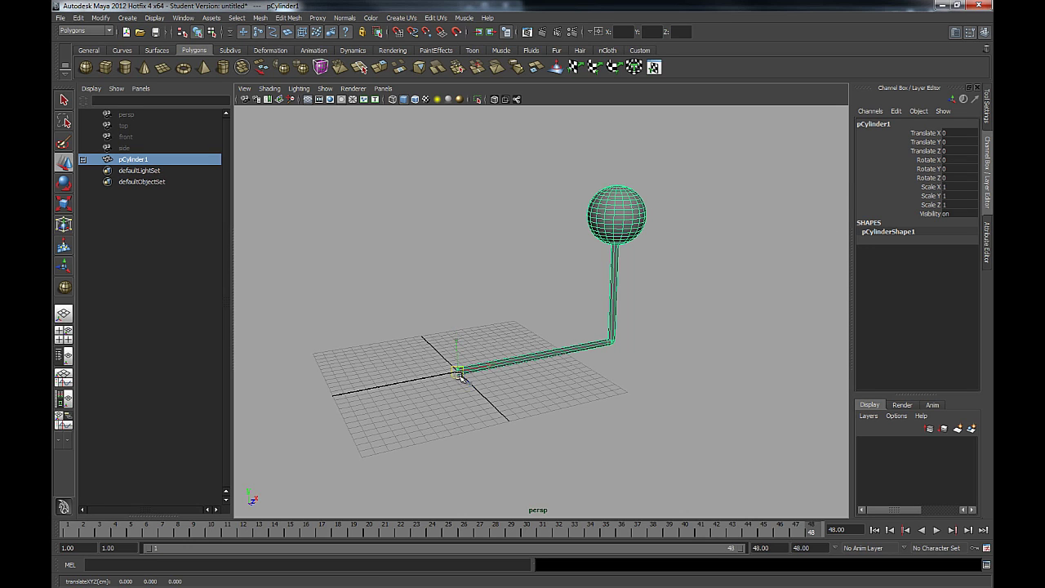
pyautogui.moveTo(459, 372); pyautogui.dragTo(351, 294)
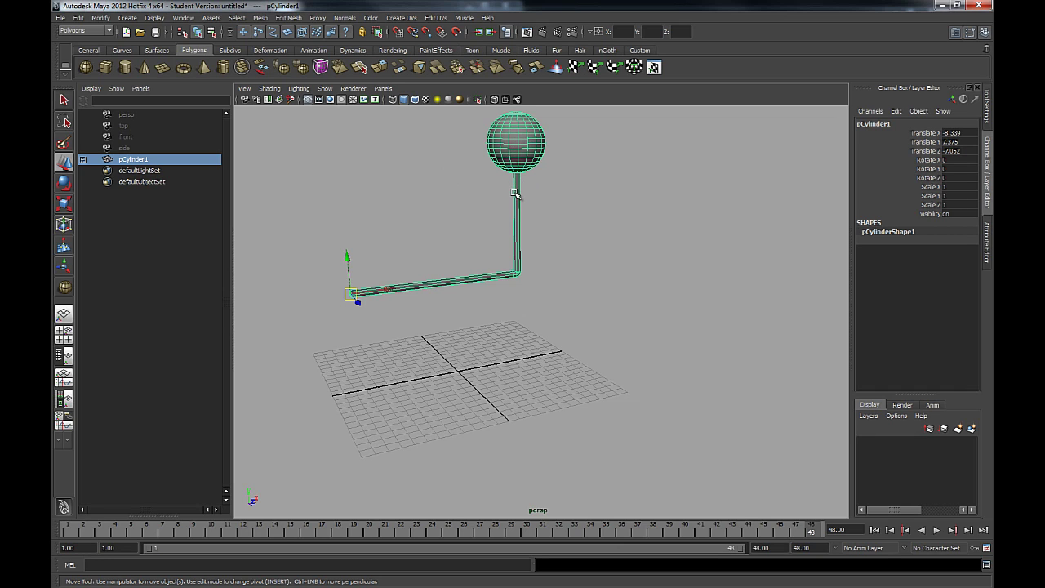
# - Select pSphere2 and pCylinder1 alternately to compare the child's local transform values and pivot with those of the moved parent
pyautogui.click(541, 149)
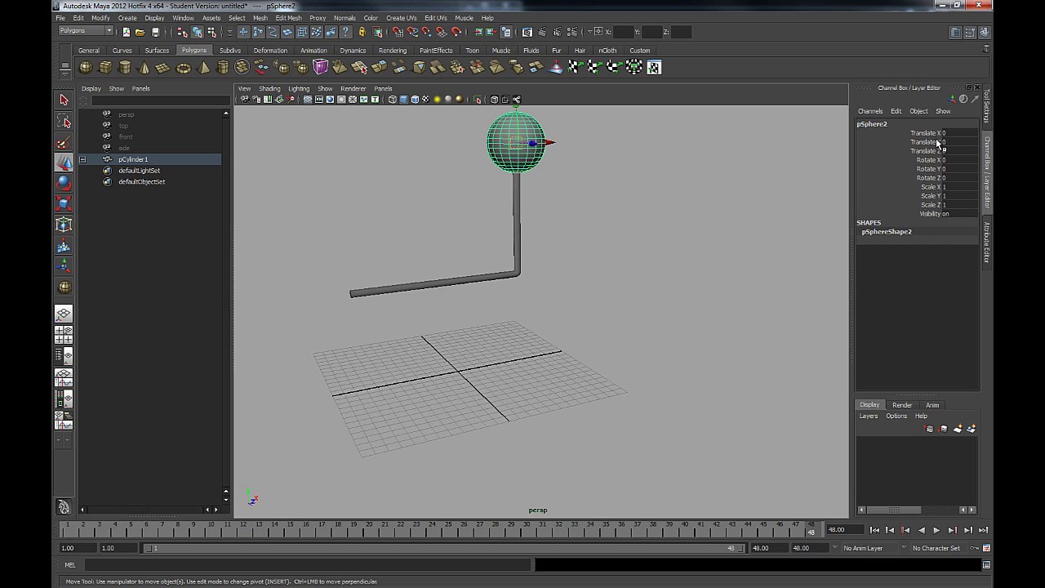
pyautogui.moveTo(948, 133); pyautogui.dragTo(948, 142)
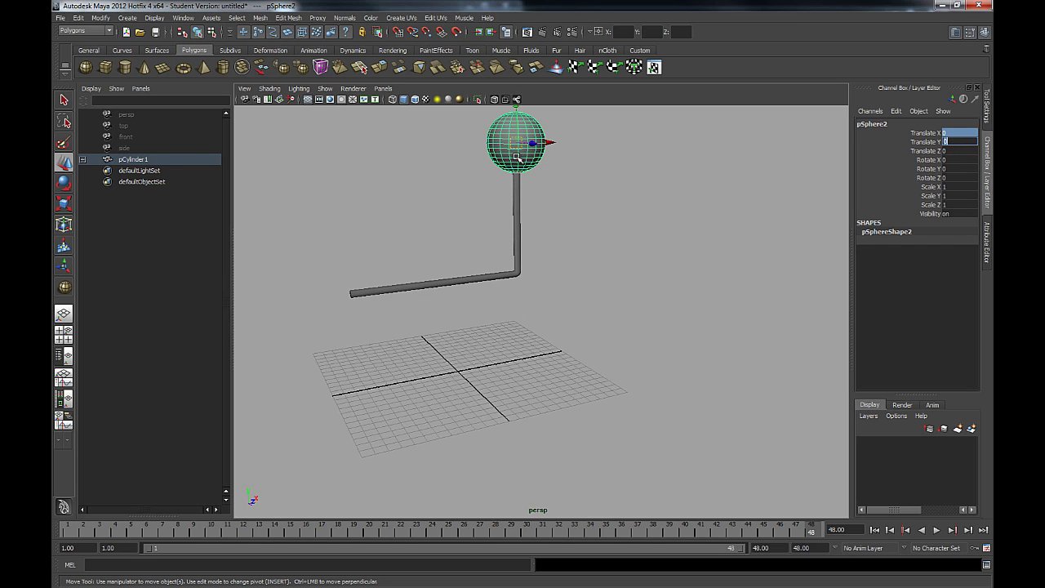
pyautogui.click(616, 98)
pyautogui.click(548, 178)
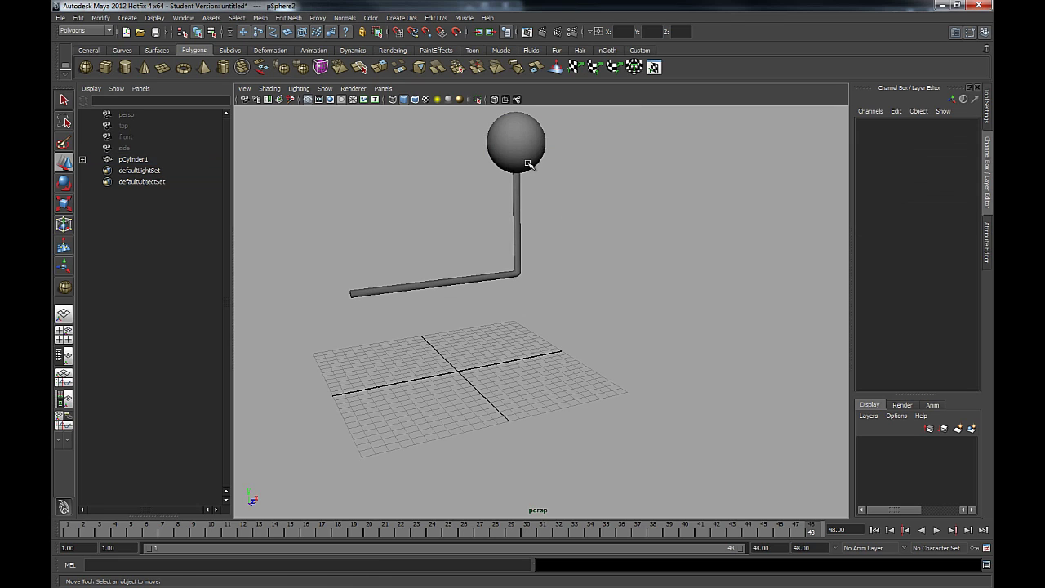
pyautogui.click(528, 165)
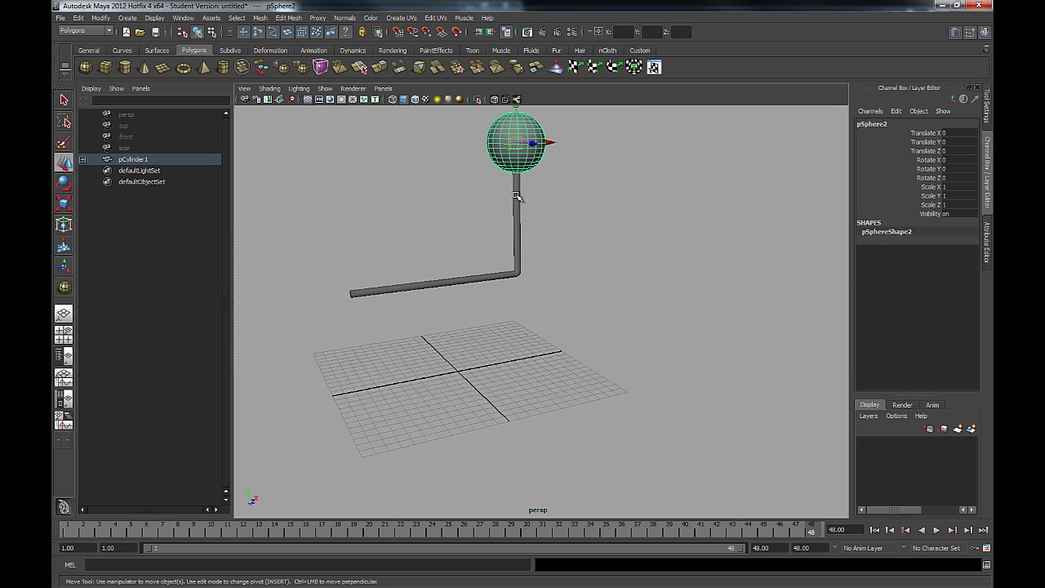
pyautogui.click(515, 196)
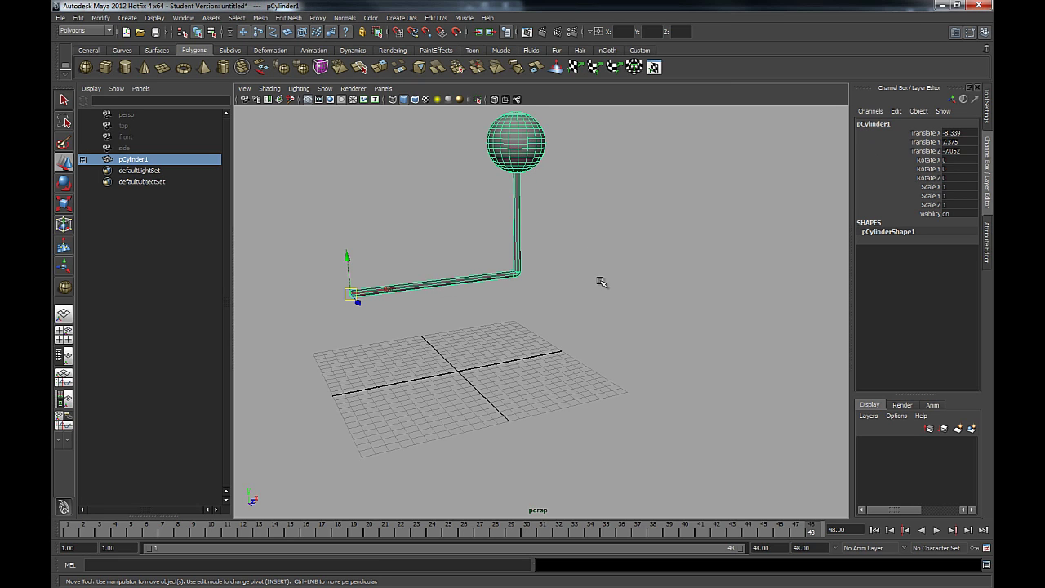
pyautogui.click(530, 150)
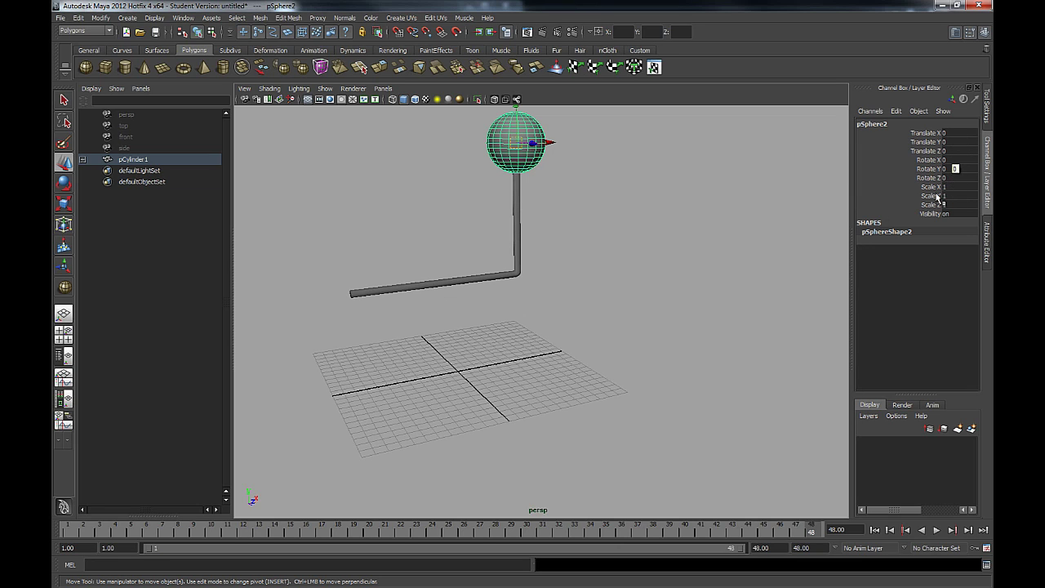
pyautogui.click(519, 272)
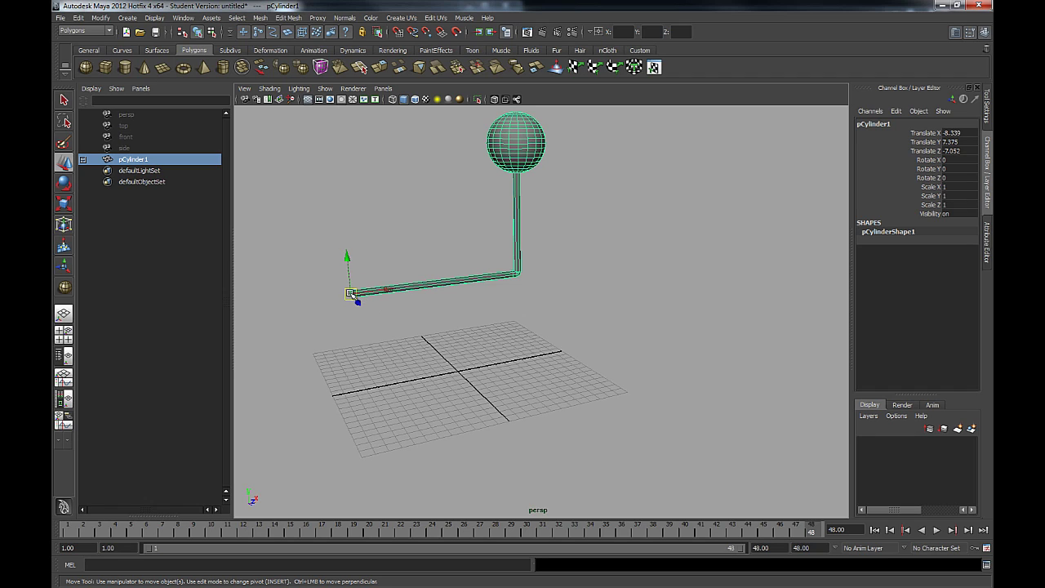
pyautogui.click(502, 148)
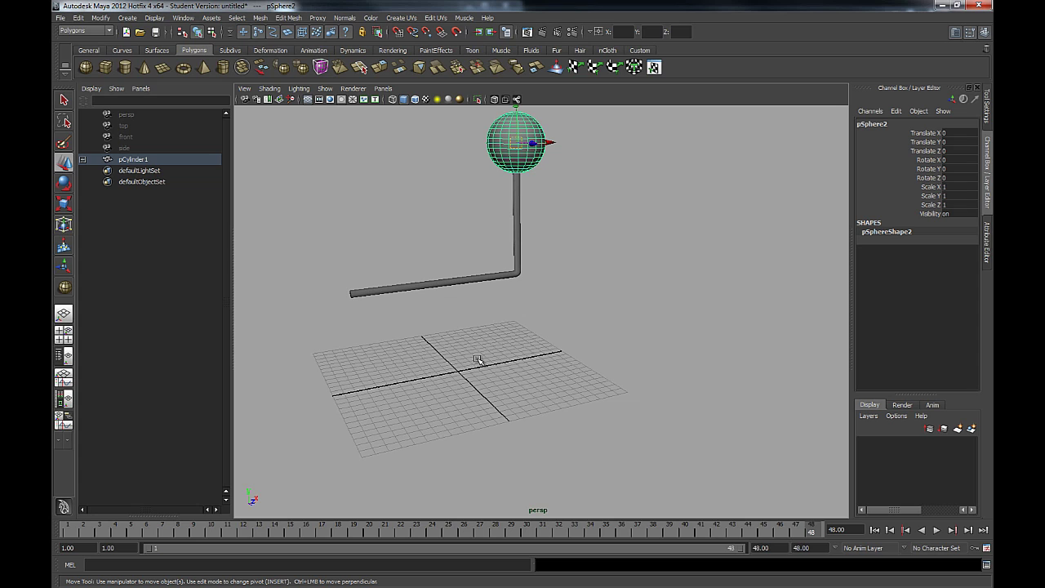
pyautogui.keyDown('alt'); pyautogui.moveTo(563, 299); pyautogui.dragTo(564, 328, button='middle'); pyautogui.keyUp('alt')
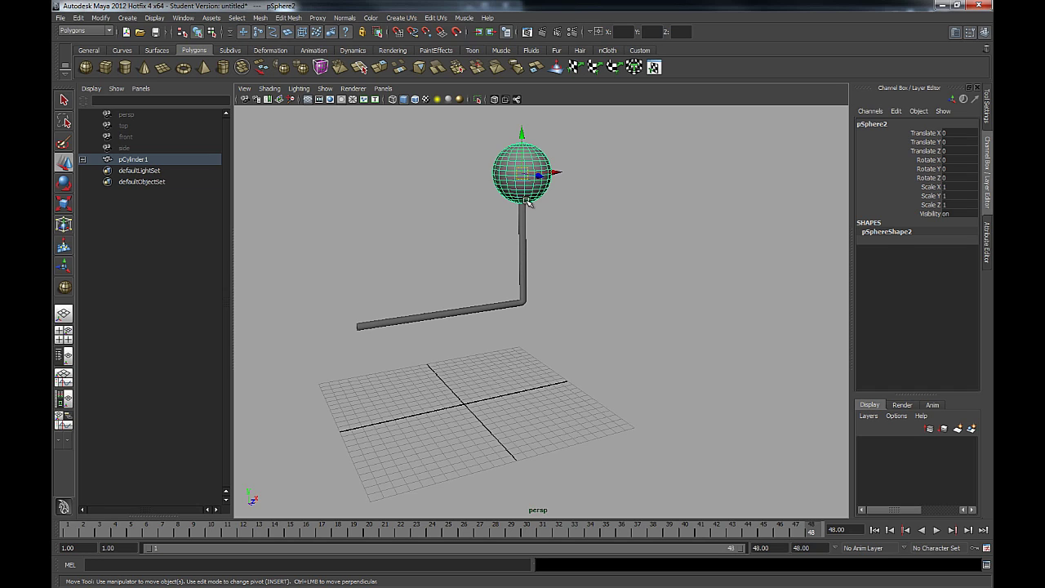
pyautogui.click(492, 308)
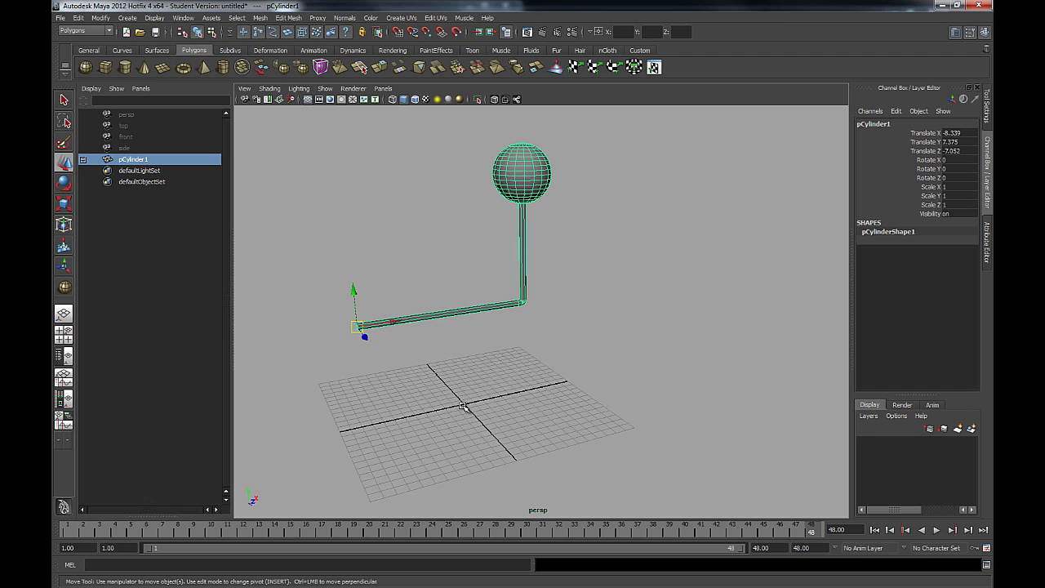
pyautogui.click(529, 191)
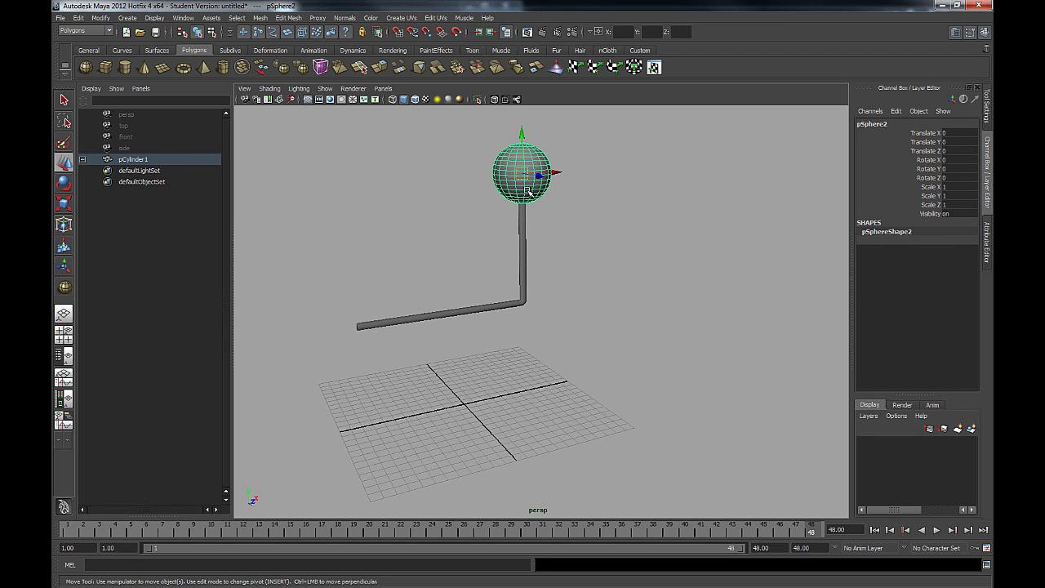
pyautogui.click(521, 216)
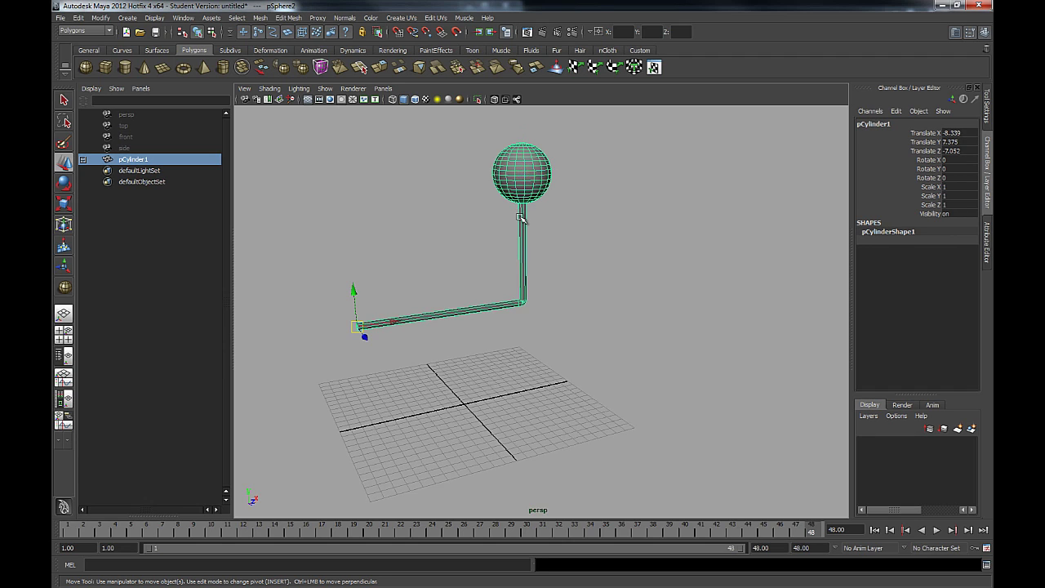
pyautogui.click(541, 180)
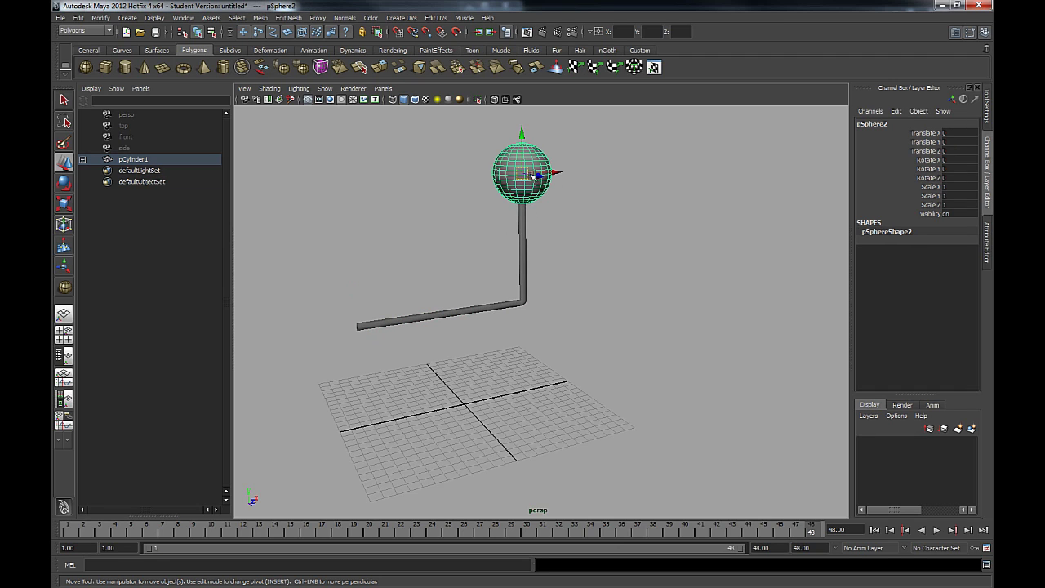
pyautogui.click(523, 239)
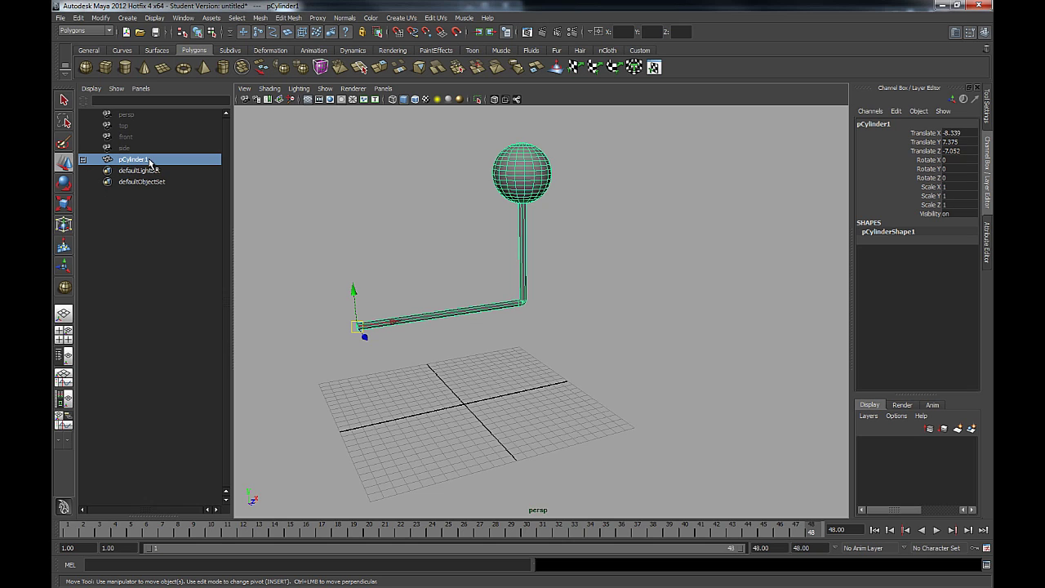
pyautogui.click(498, 185)
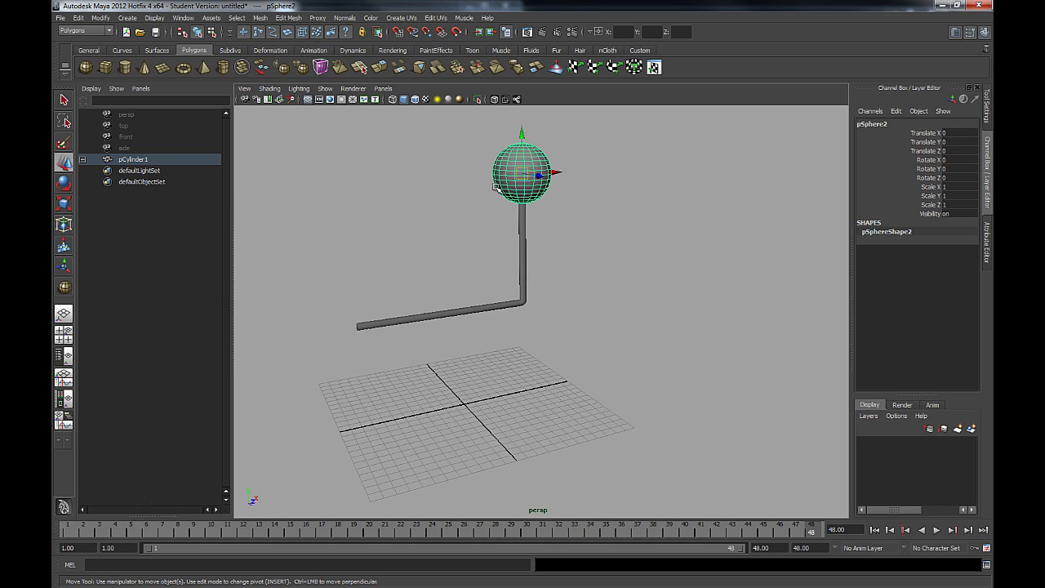
# - Expand pCylinder1's hierarchy and select the parent and its child pSphere2 in turn to examine how they are nested
pyautogui.click(83, 158)
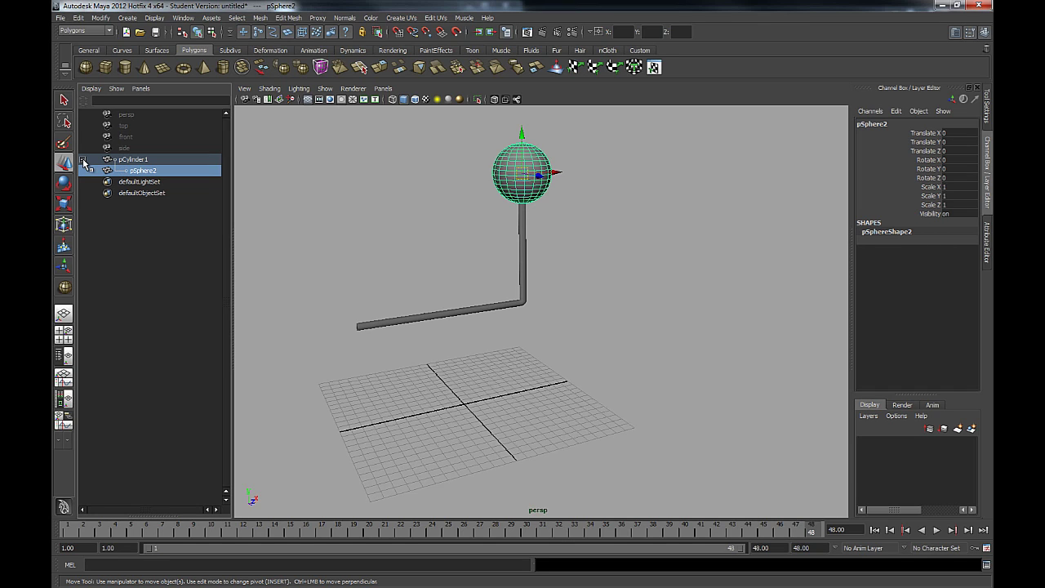
pyautogui.click(134, 160)
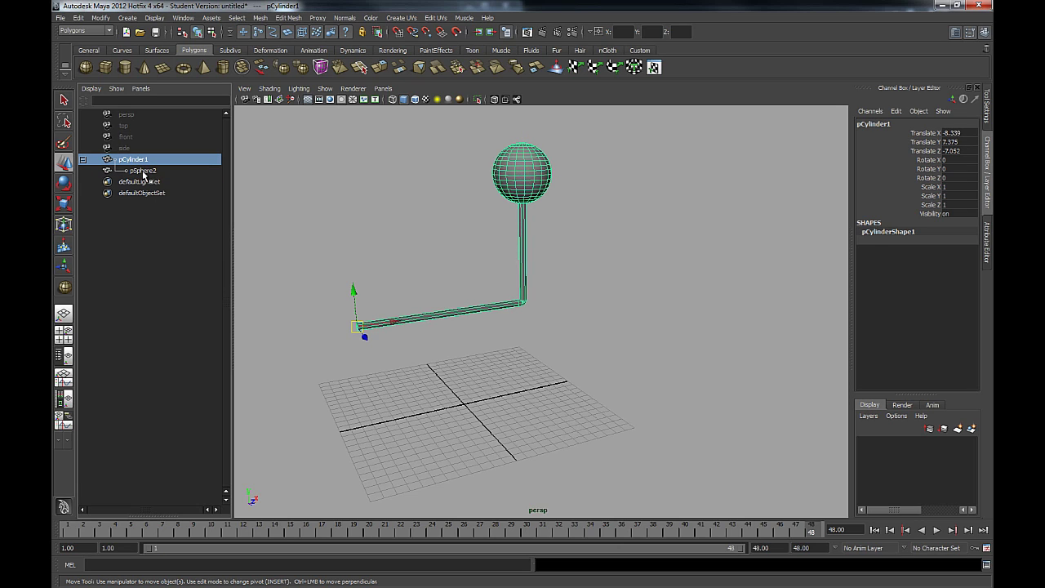
pyautogui.click(143, 172)
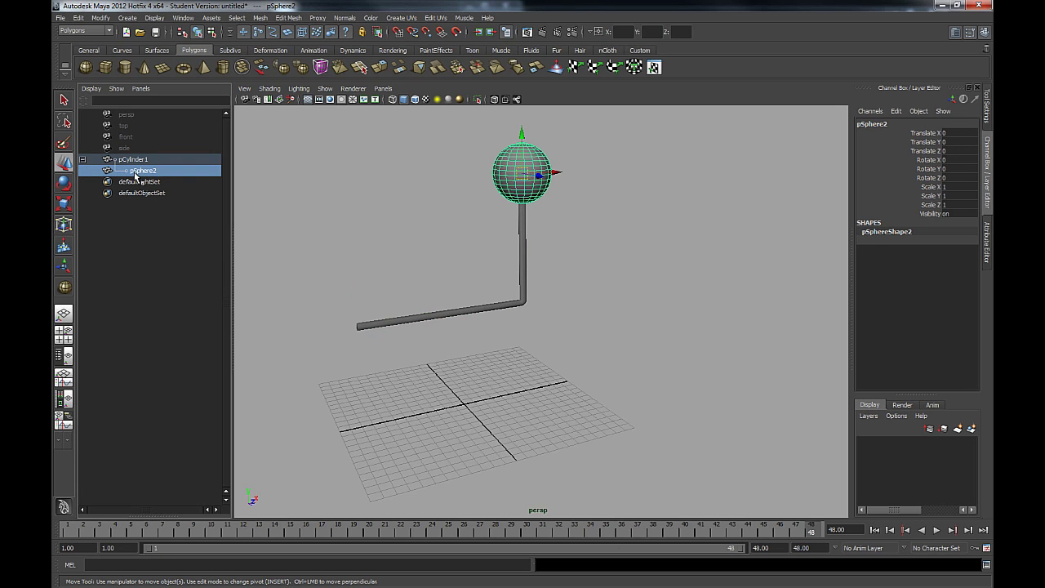
pyautogui.moveTo(121, 167)
pyautogui.mouseDown(button='middle')
pyautogui.moveTo(128, 180)
pyautogui.moveTo(137, 161)
pyautogui.mouseUp(button='middle')
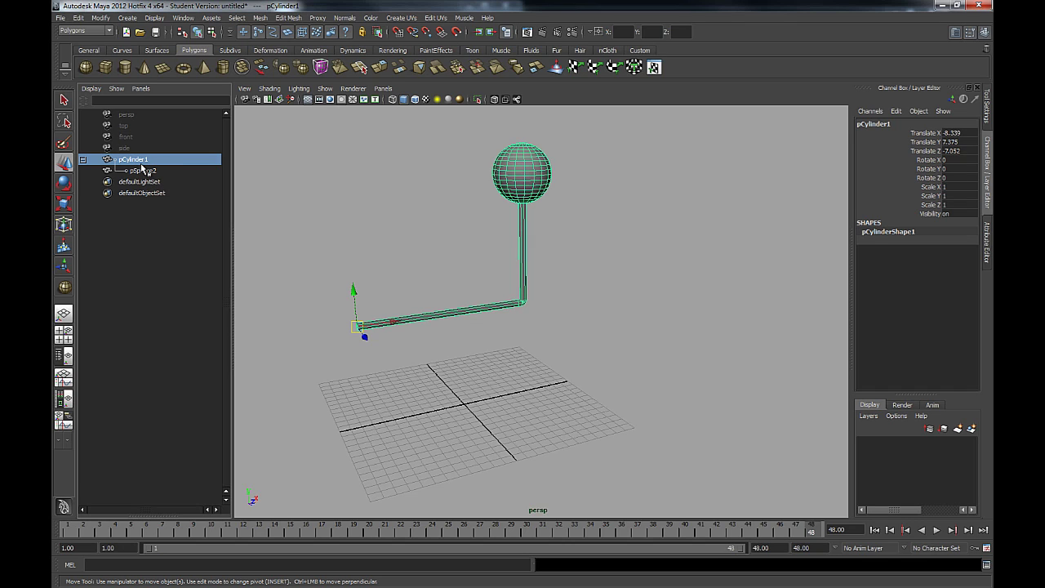
pyautogui.click(145, 171)
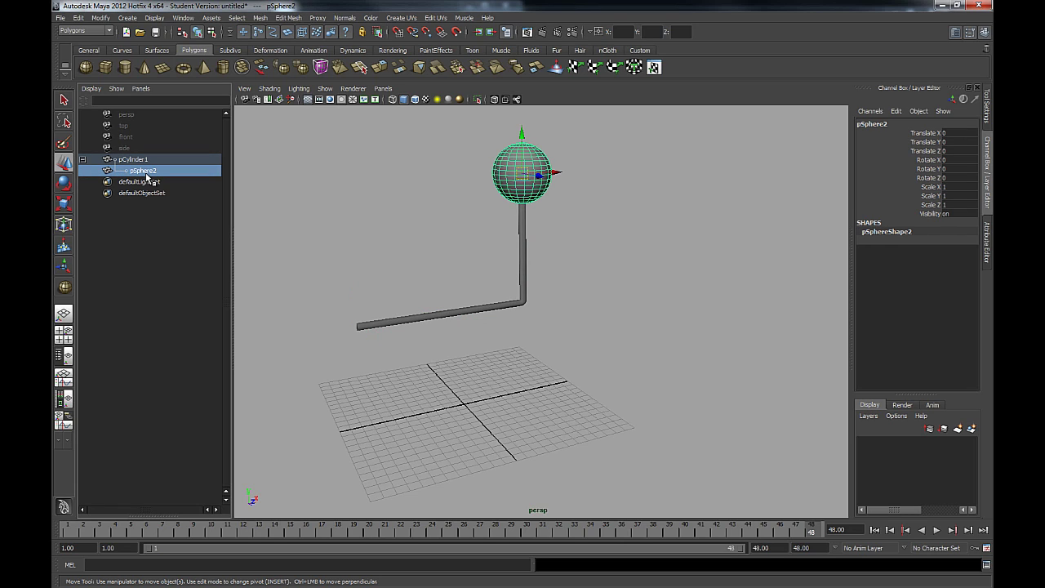
pyautogui.click(144, 161)
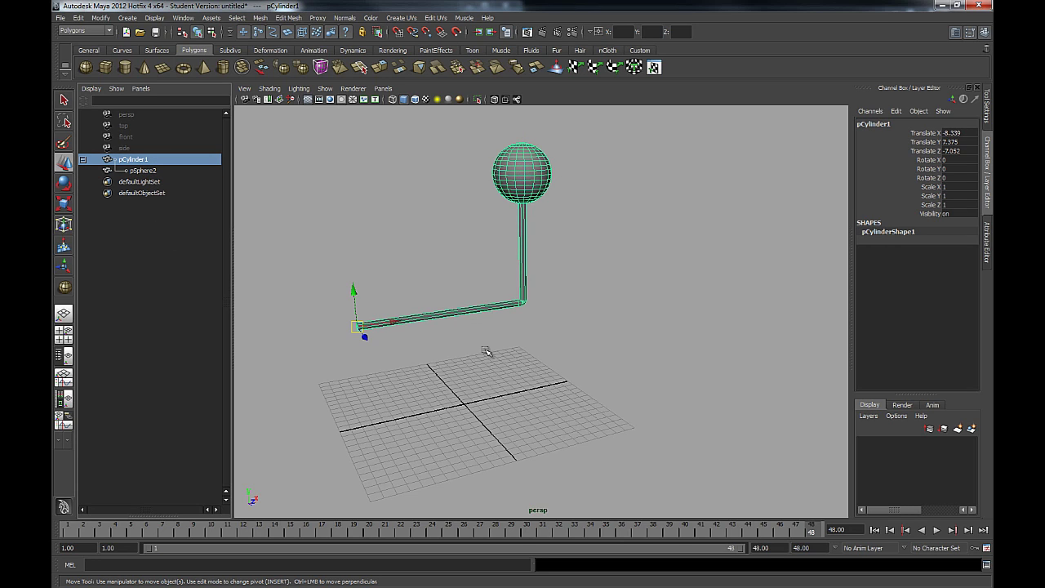
# - Return pCylinder1 to the grid origin by setting its Translate X, Y and Z to 0
pyautogui.moveTo(963, 133); pyautogui.dragTo(972, 152)
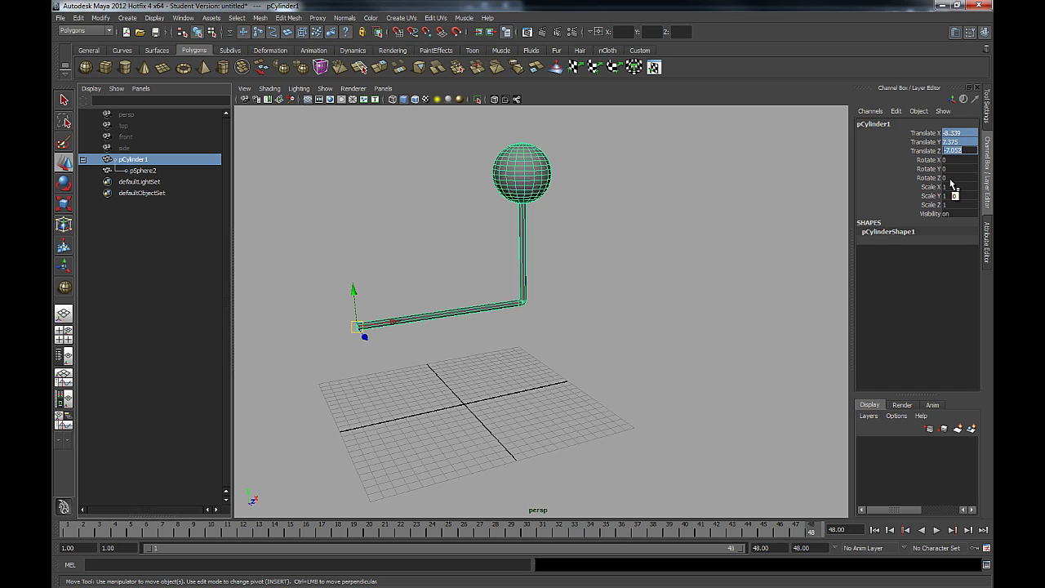
pyautogui.write('0')
pyautogui.press('Return')
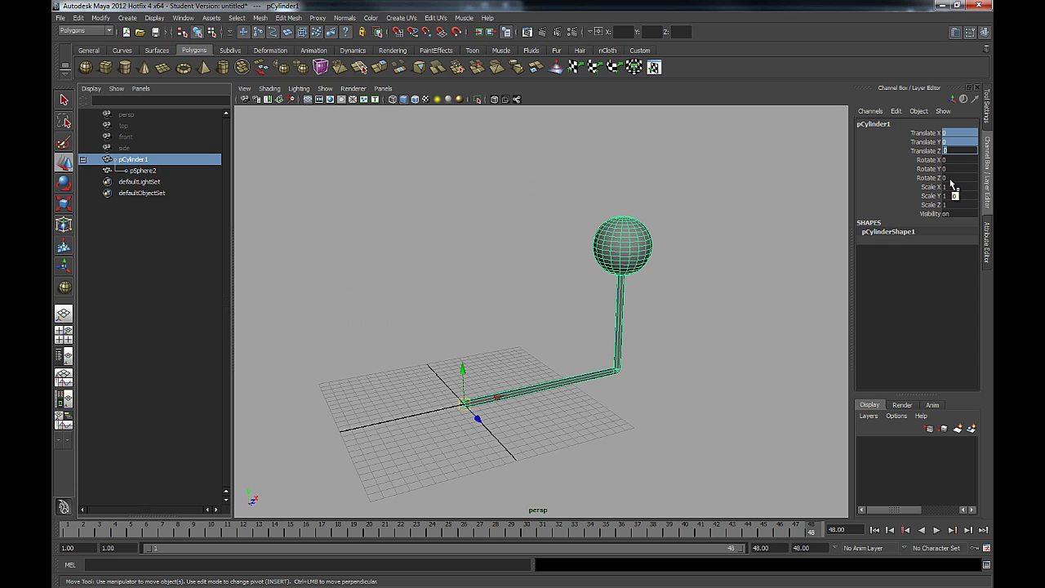
# - Unparent pSphere2 from pCylinder1
pyautogui.keyDown('alt'); pyautogui.moveTo(558, 270); pyautogui.dragTo(525, 226); pyautogui.keyUp('alt')
pyautogui.click(517, 256)
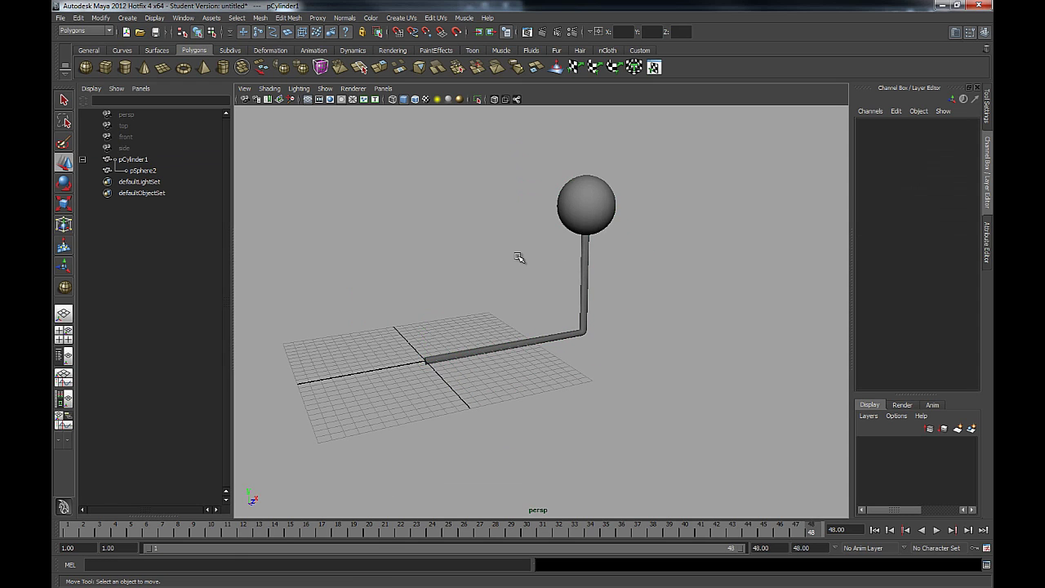
pyautogui.click(583, 215)
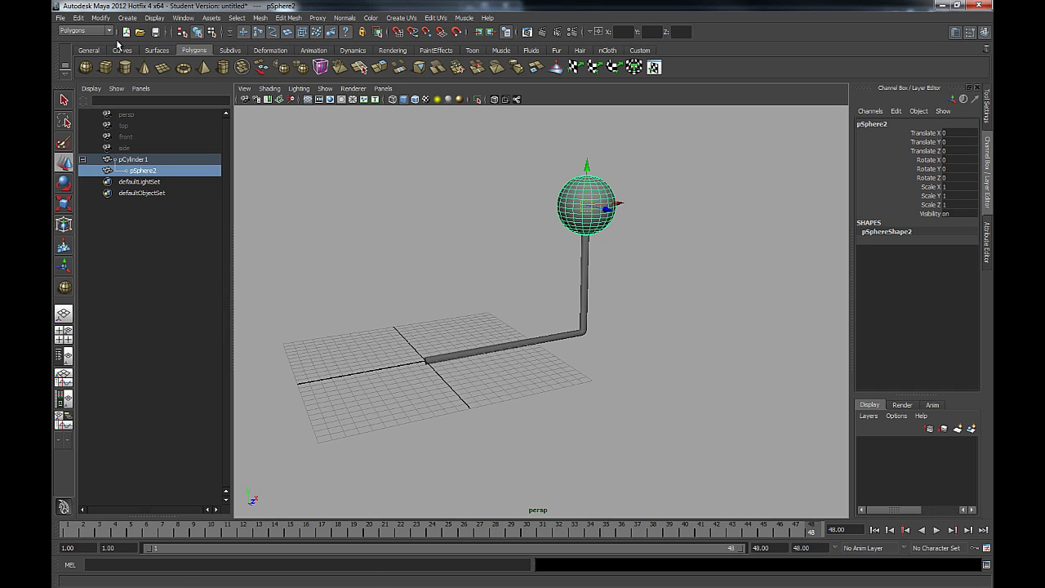
pyautogui.click(78, 17)
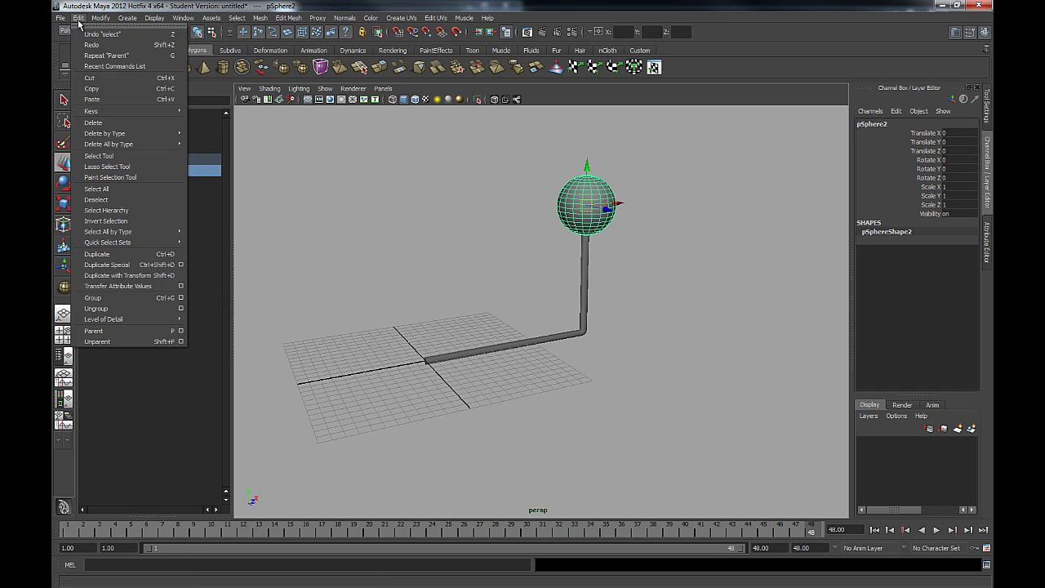
pyautogui.click(147, 342)
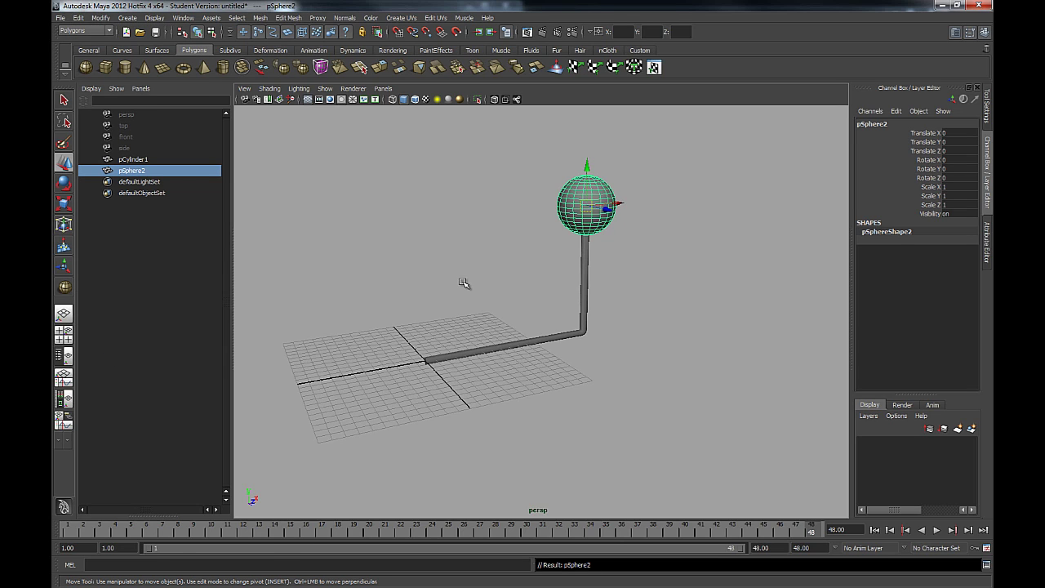
# - Select pCylinder1 and pSphere2 in turn in the hierarchy list to examine whether they are independent objects, and clear the selection
pyautogui.click(125, 161)
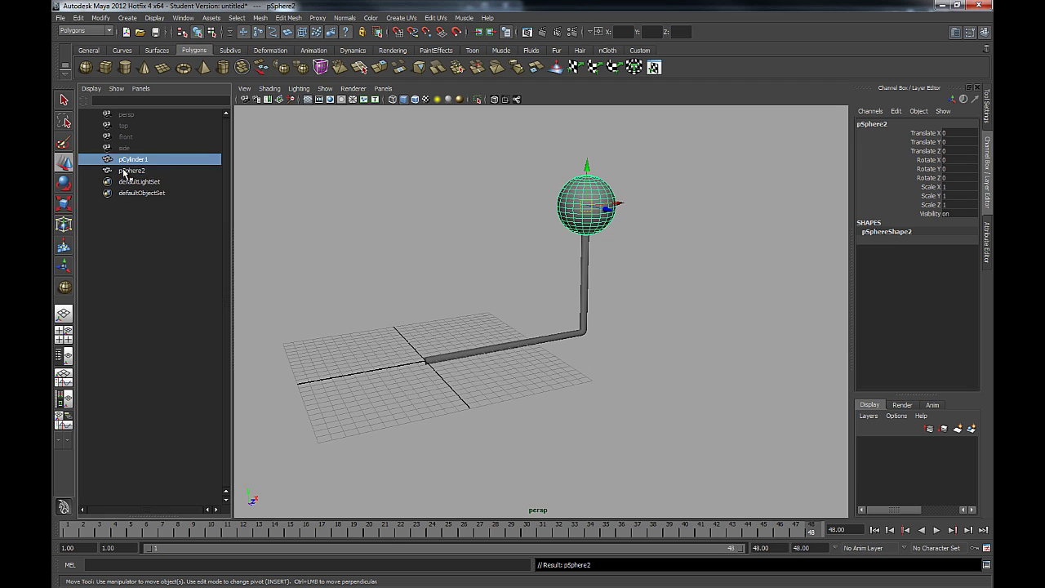
pyautogui.click(126, 169)
pyautogui.click(131, 160)
pyautogui.click(131, 170)
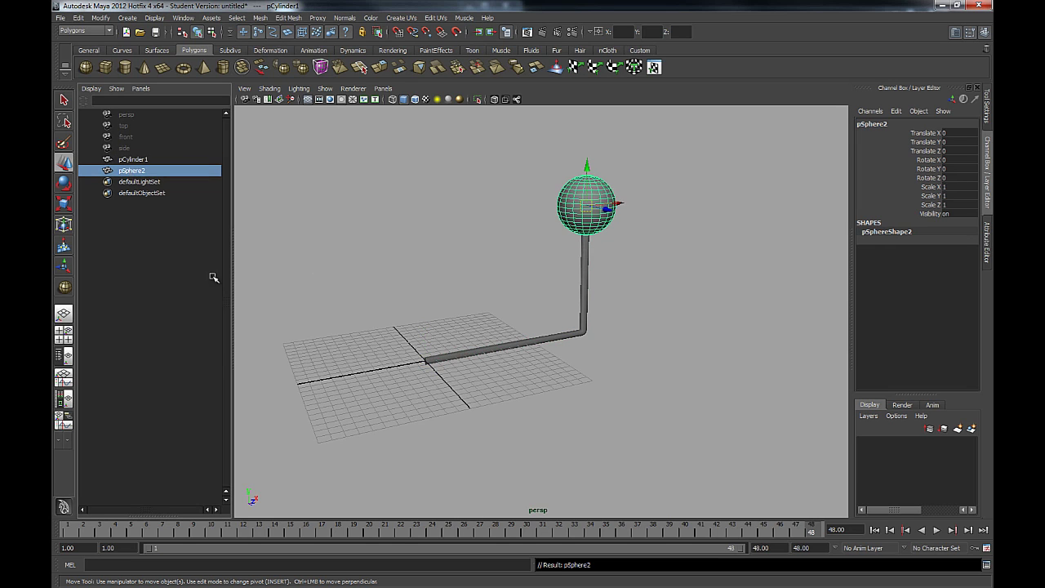
pyautogui.click(627, 308)
# - Move pCylinder1 away from pSphere2 to about X -8.6, Y 9.2, Z -17.8
pyautogui.keyDown('alt'); pyautogui.moveTo(583, 401); pyautogui.dragTo(534, 271); pyautogui.keyUp('alt')
pyautogui.keyDown('alt'); pyautogui.moveTo(536, 276); pyautogui.dragTo(560, 299, button='middle'); pyautogui.keyUp('alt')
pyautogui.keyDown('alt'); pyautogui.moveTo(560, 300); pyautogui.dragTo(548, 305); pyautogui.keyUp('alt')
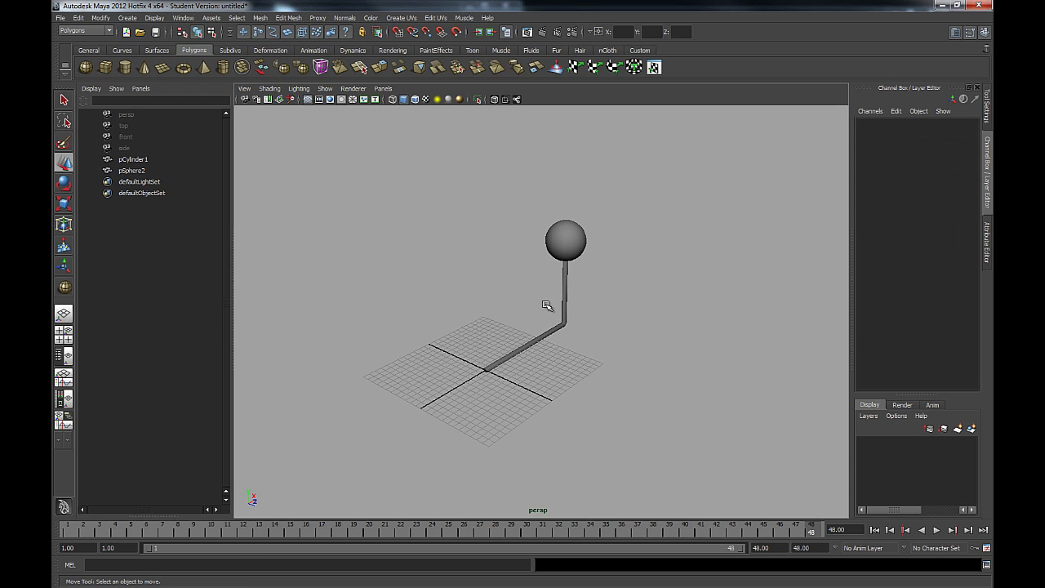
pyautogui.click(565, 314)
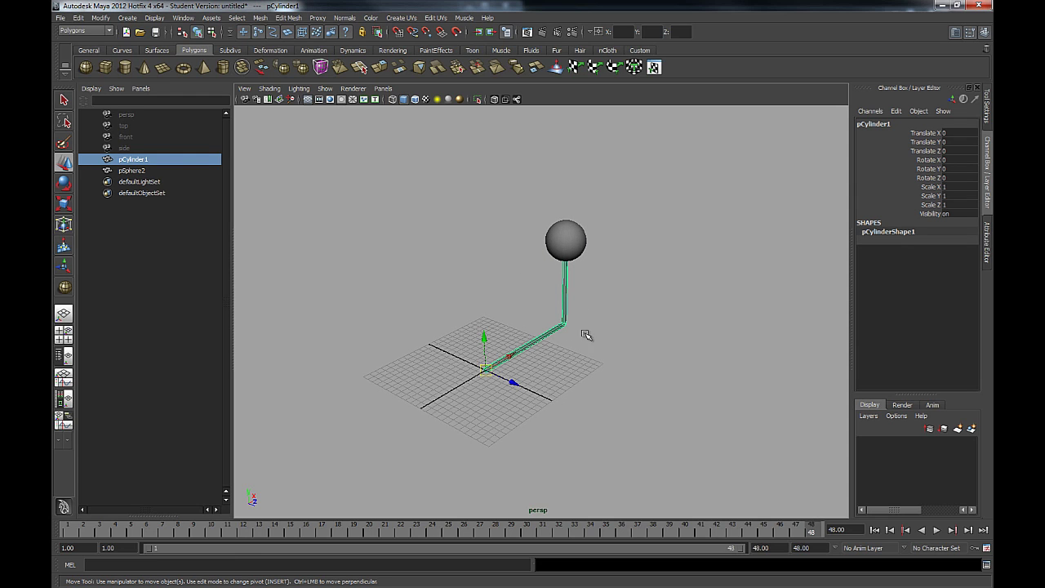
pyautogui.moveTo(486, 368); pyautogui.dragTo(352, 296)
pyautogui.keyDown('alt'); pyautogui.moveTo(526, 333); pyautogui.dragTo(548, 318); pyautogui.keyUp('alt')
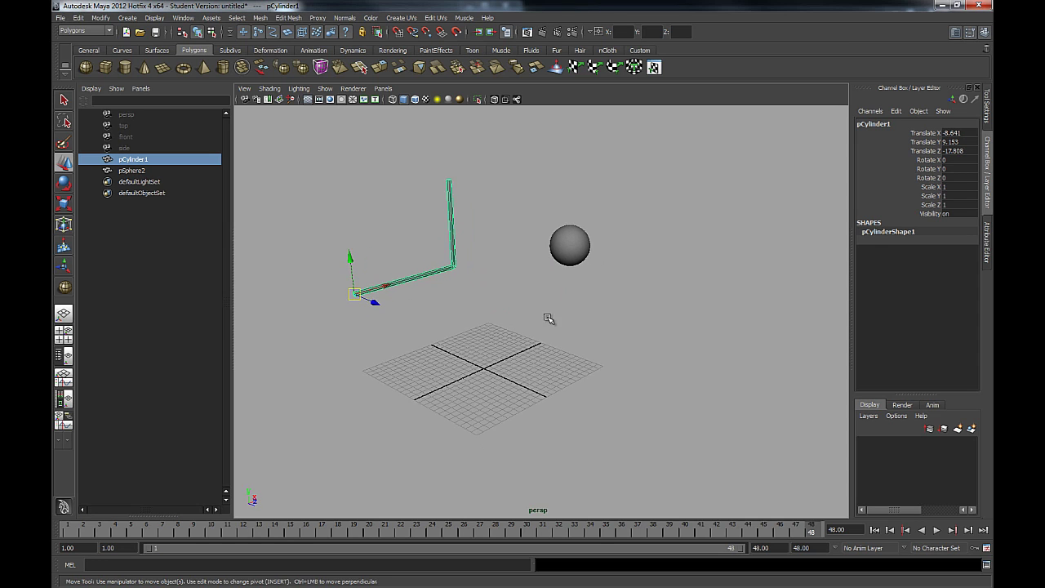
pyautogui.keyDown('alt'); pyautogui.moveTo(548, 318); pyautogui.dragTo(607, 338, button='middle'); pyautogui.keyUp('alt')
pyautogui.moveTo(588, 335)
pyautogui.keyDown('alt'); pyautogui.mouseDown()
pyautogui.moveTo(564, 329)
pyautogui.moveTo(574, 345)
pyautogui.mouseUp(); pyautogui.keyUp('alt')
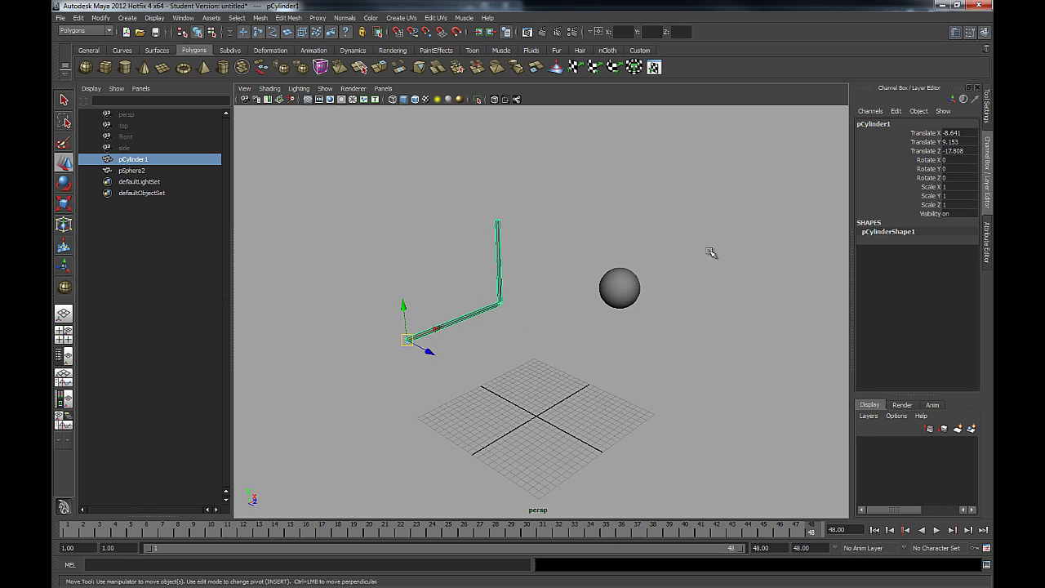
# - Select pSphere2 as the child and pCylinder1 as the parent, and open the Parent options
pyautogui.click(620, 285)
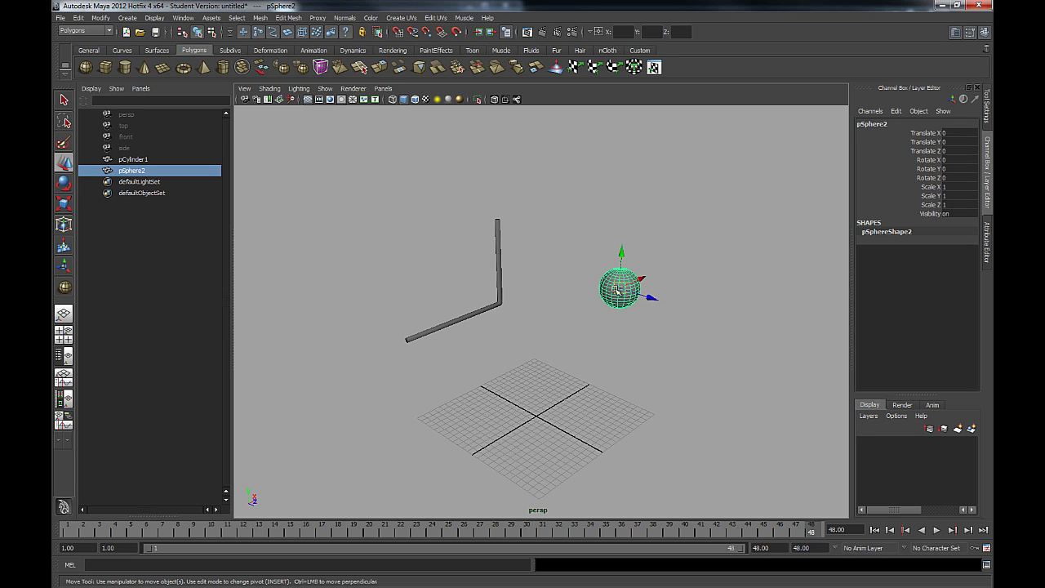
pyautogui.keyDown('shift'); pyautogui.click(498, 268); pyautogui.keyUp('shift')
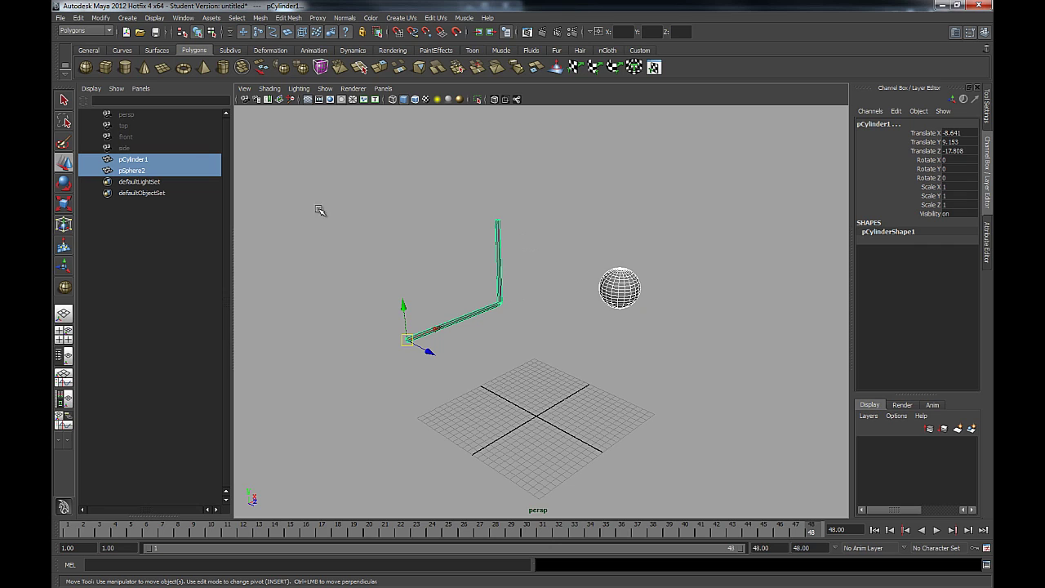
pyautogui.click(77, 18)
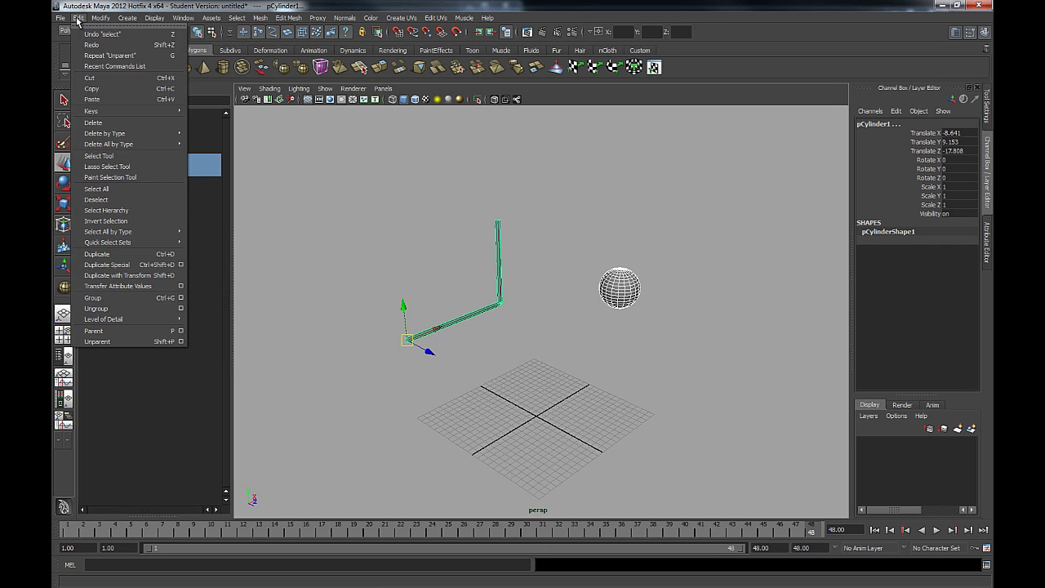
pyautogui.click(179, 332)
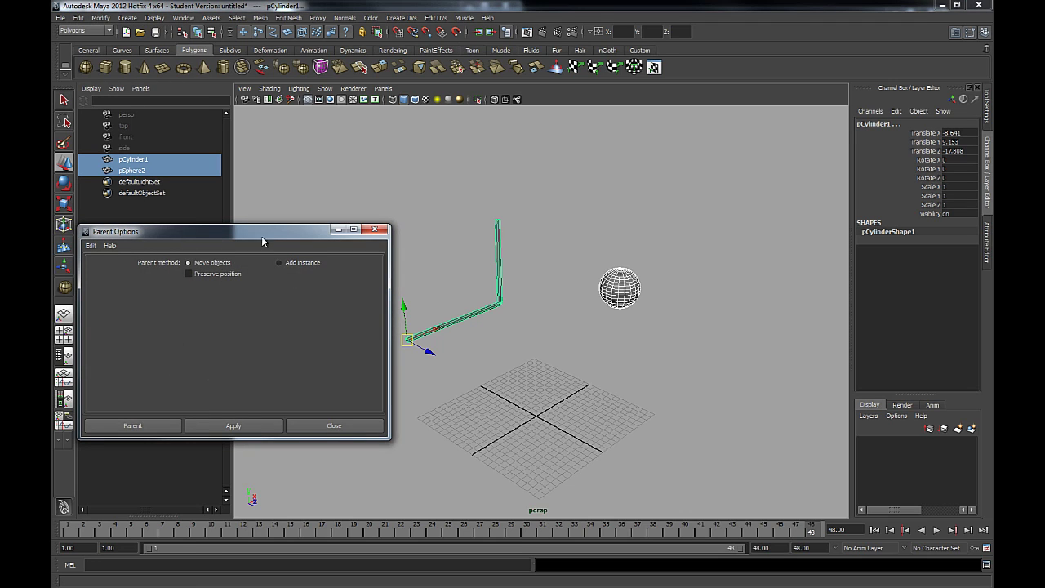
pyautogui.moveTo(250, 241); pyautogui.dragTo(251, 259)
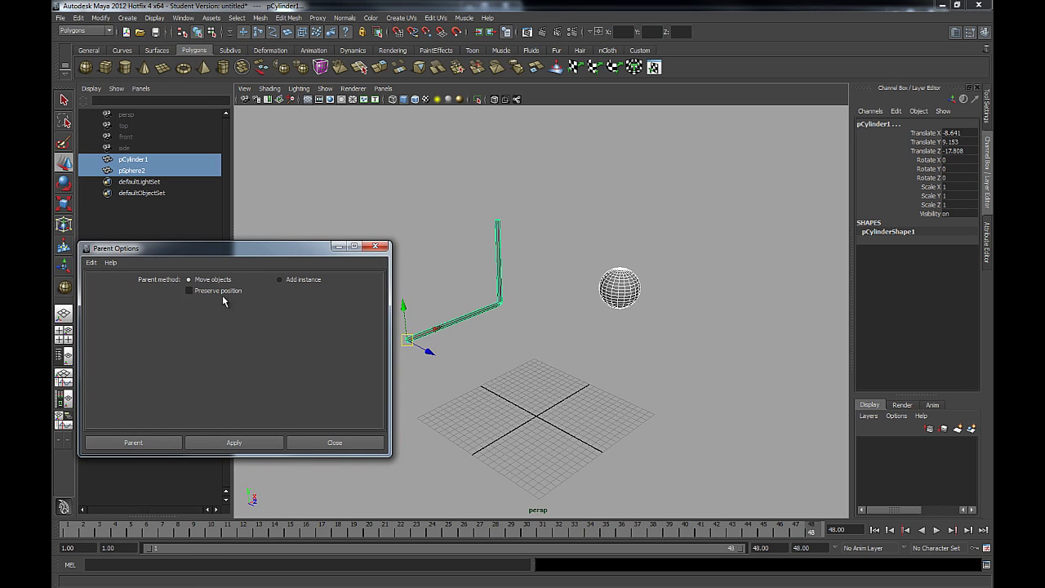
pyautogui.moveTo(212, 246); pyautogui.dragTo(216, 257)
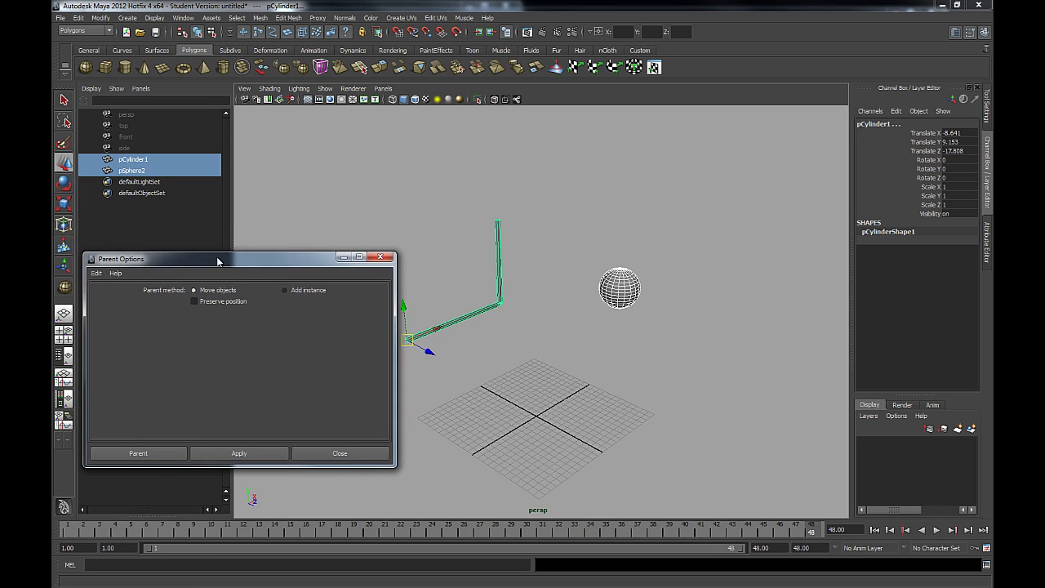
# - Reset the Parent options to their defaults and save the settings
pyautogui.click(96, 274)
pyautogui.click(118, 295)
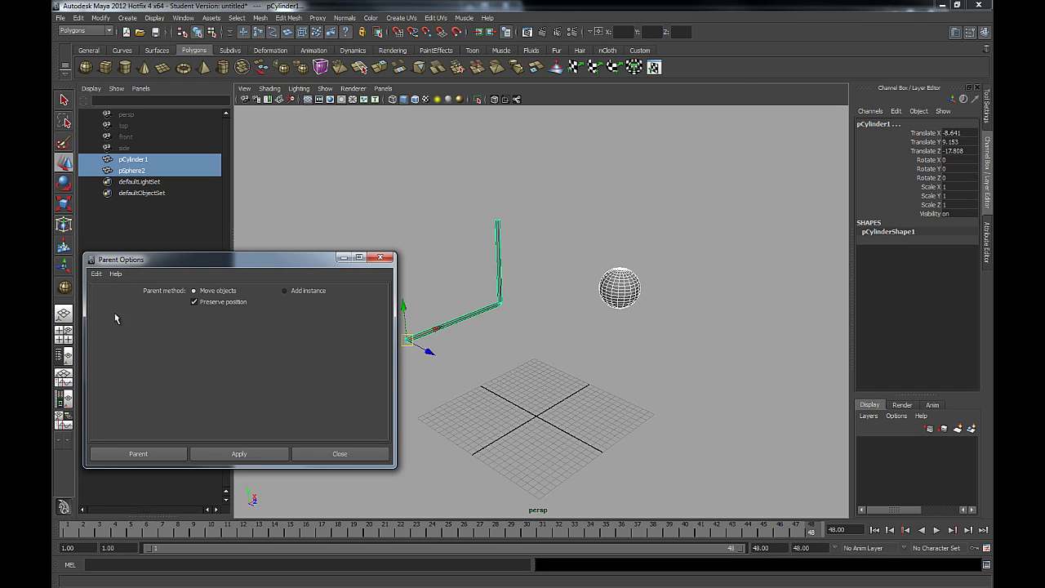
pyautogui.click(97, 273)
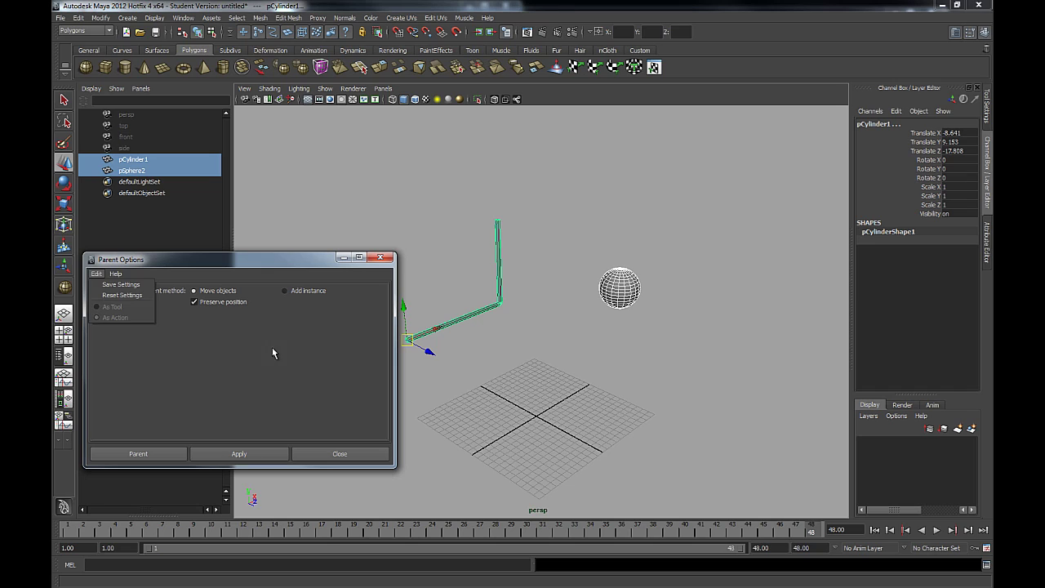
pyautogui.click(119, 284)
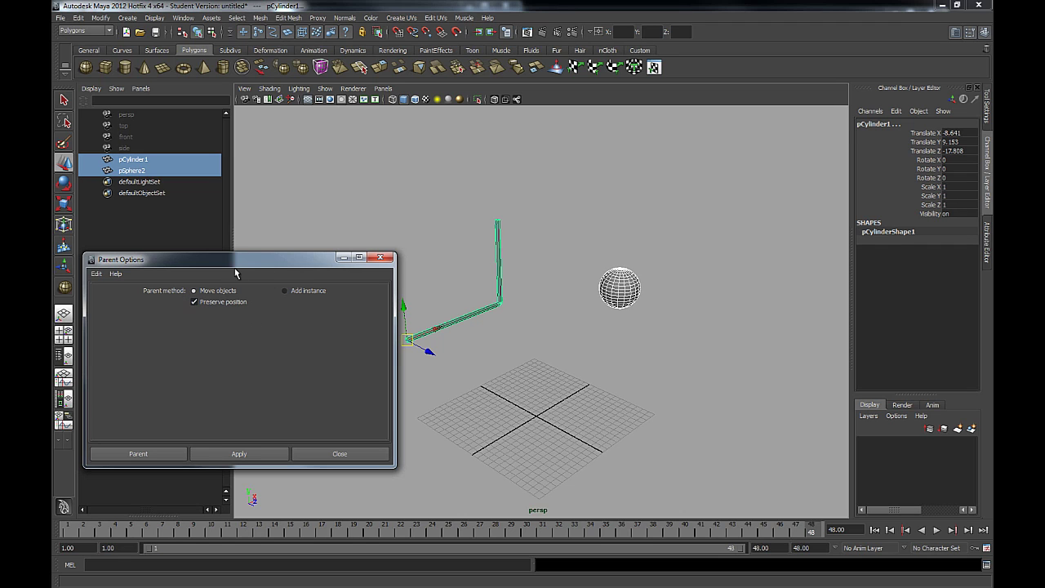
pyautogui.moveTo(236, 264); pyautogui.dragTo(225, 296)
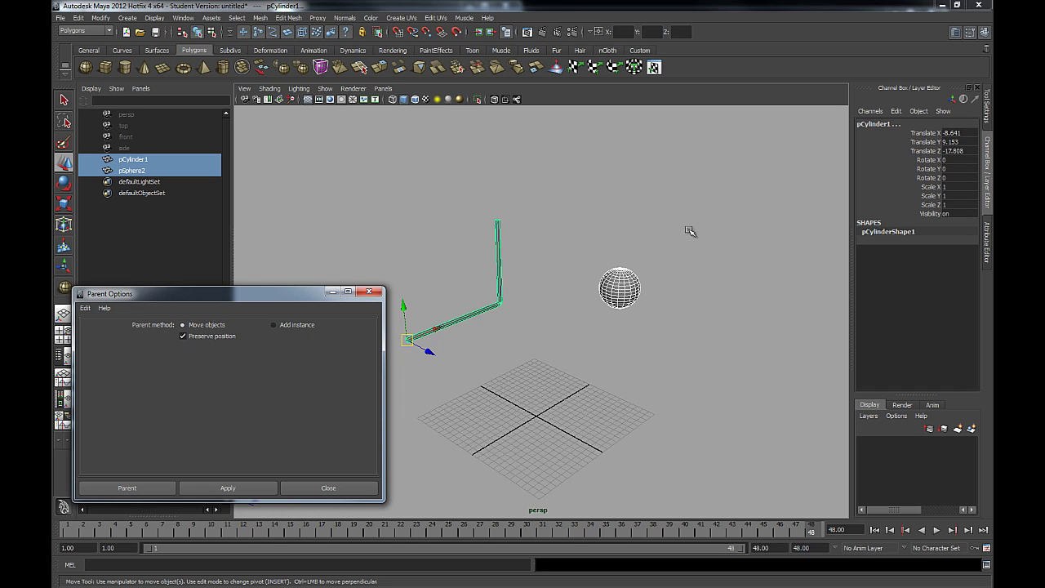
# - Parent pSphere2 to pCylinder1 using Move objects with Preserve position on
pyautogui.moveTo(959, 133); pyautogui.dragTo(958, 153)
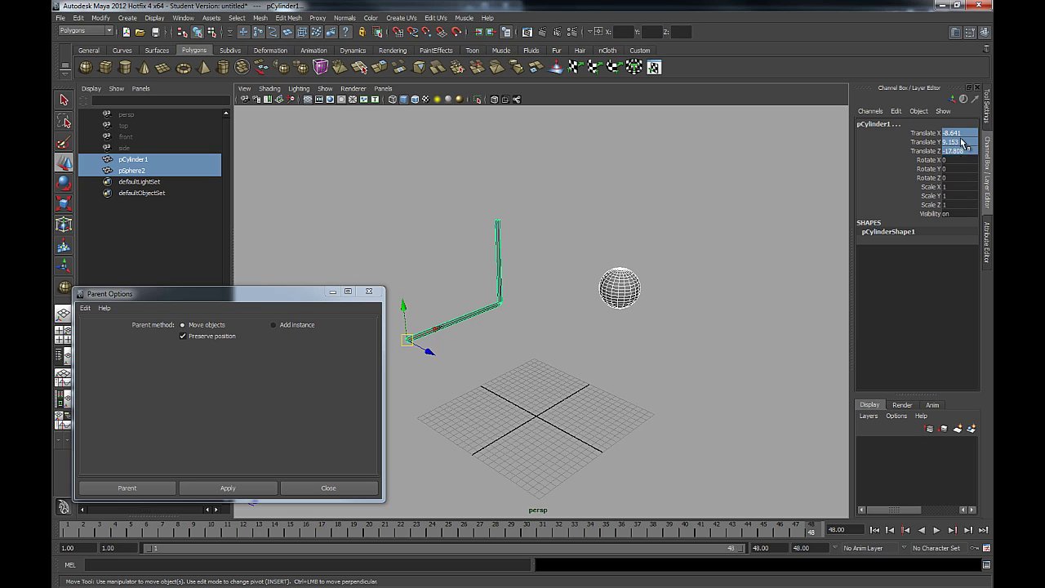
pyautogui.click(257, 376)
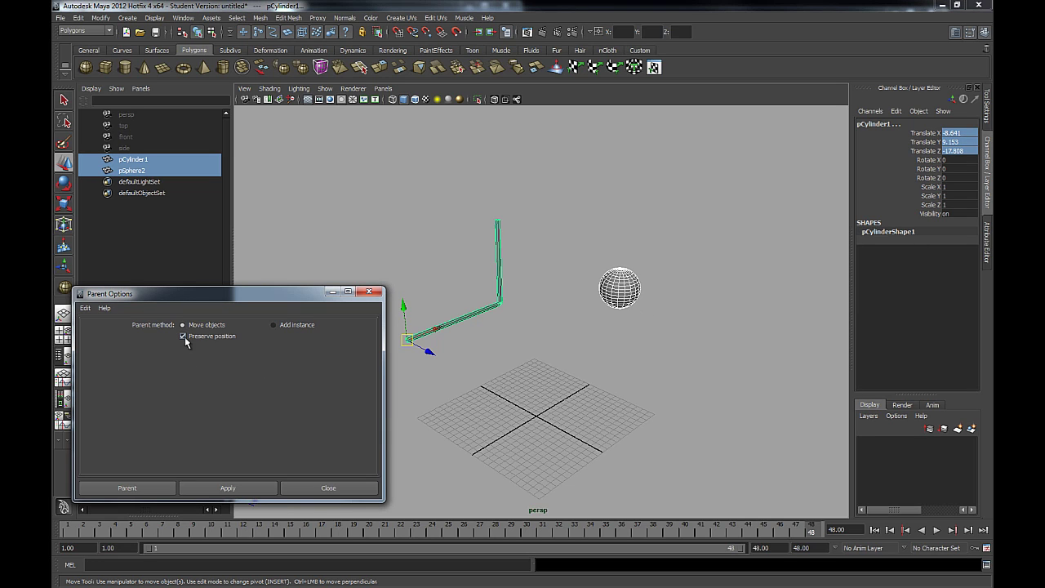
pyautogui.click(223, 489)
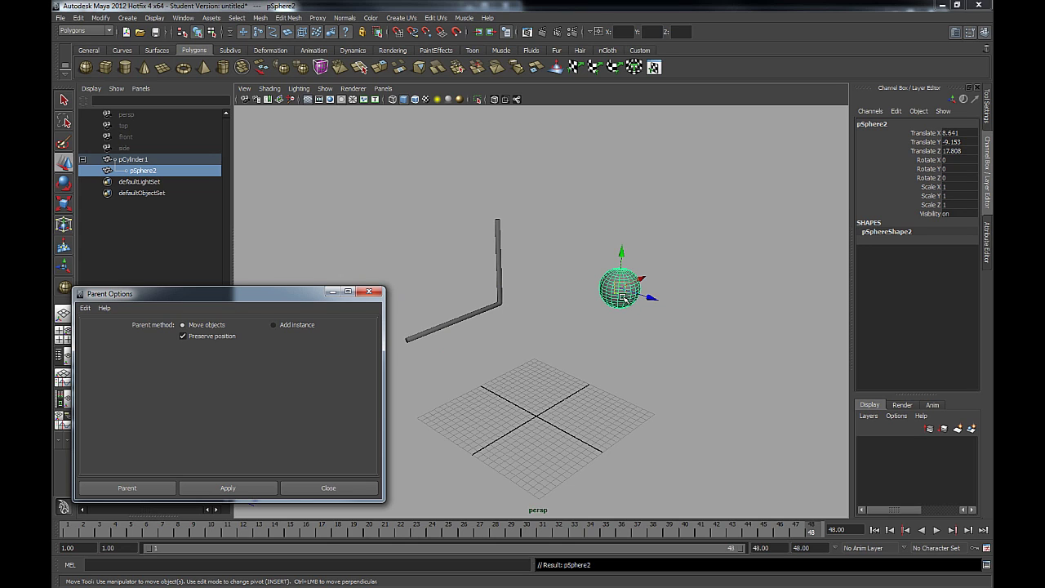
# - Rotate pCylinder1 freely to test whether its child pSphere2 follows
pyautogui.click(481, 315)
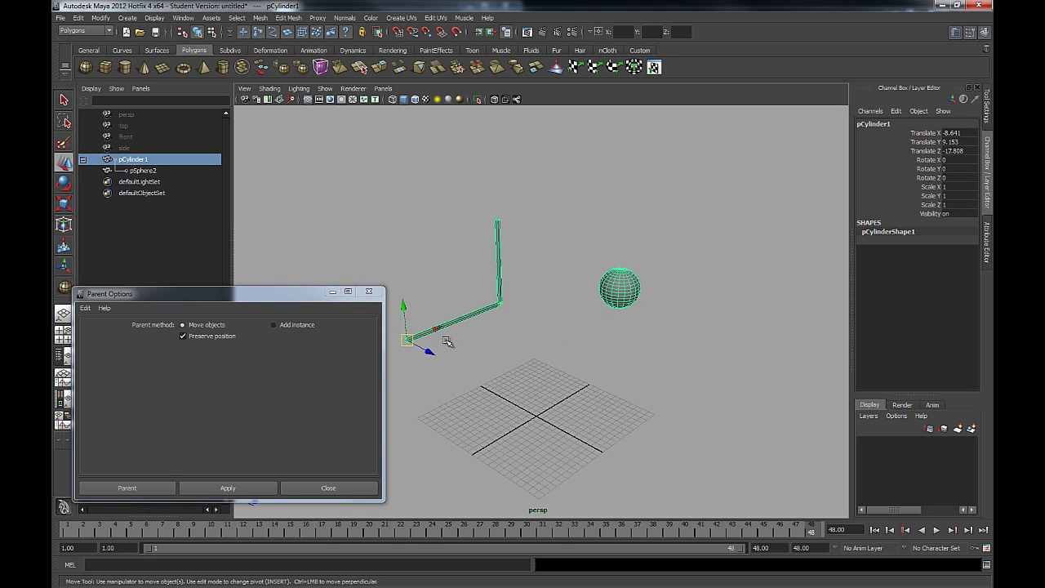
pyautogui.press('e')
pyautogui.moveTo(448, 322); pyautogui.dragTo(424, 310)
# - Undo the test rotation of pCylinder1 and the parenting of pSphere2, back to both objects being selected
pyautogui.hotkey('ctrl', 'z')
pyautogui.hotkey('ctrl', 'z')
pyautogui.hotkey('ctrl', 'z')
pyautogui.hotkey('ctrl', 'z')
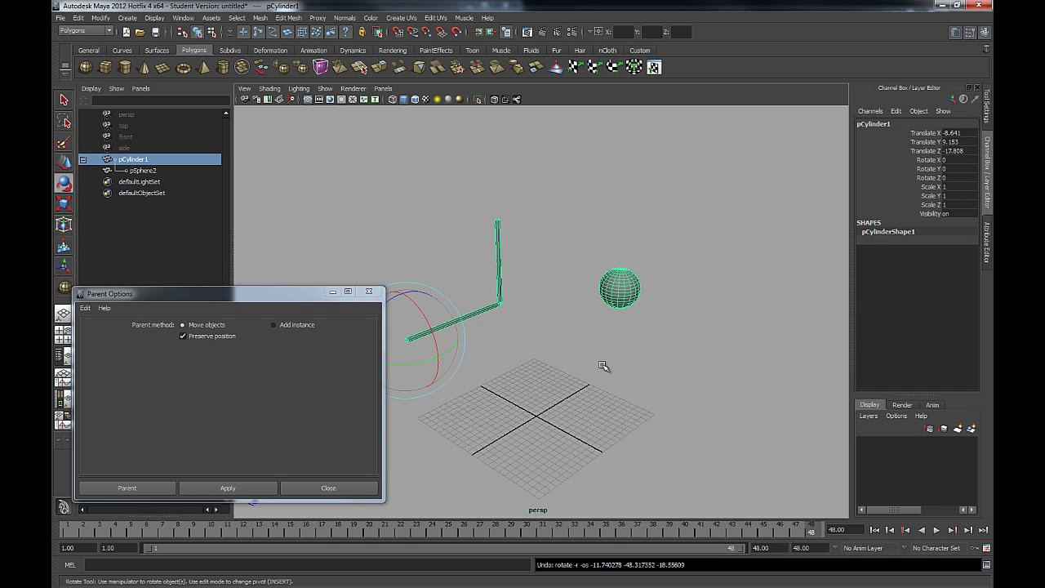
pyautogui.hotkey('ctrl', 'z')
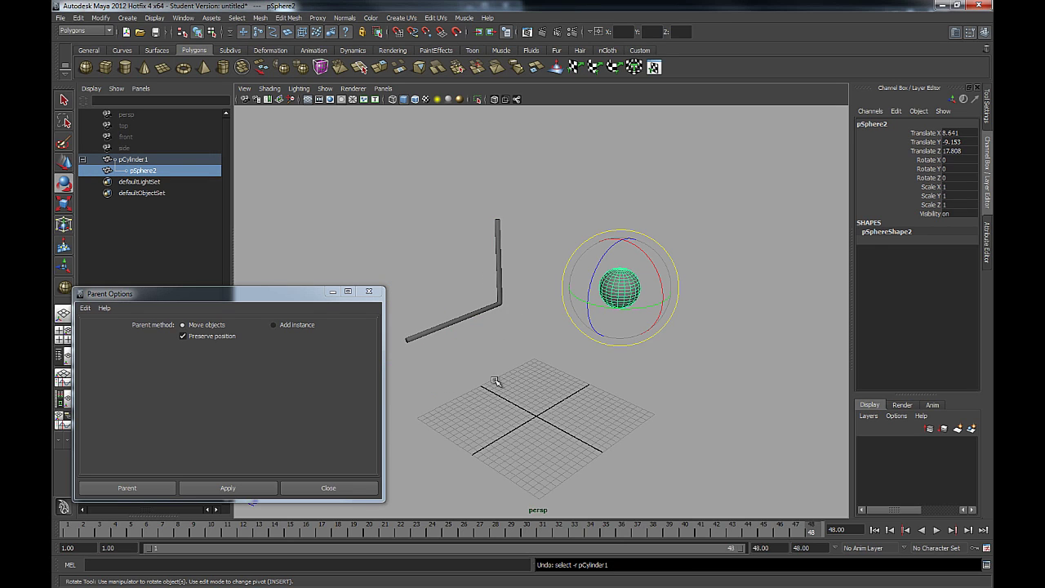
pyautogui.hotkey('ctrl', 'z')
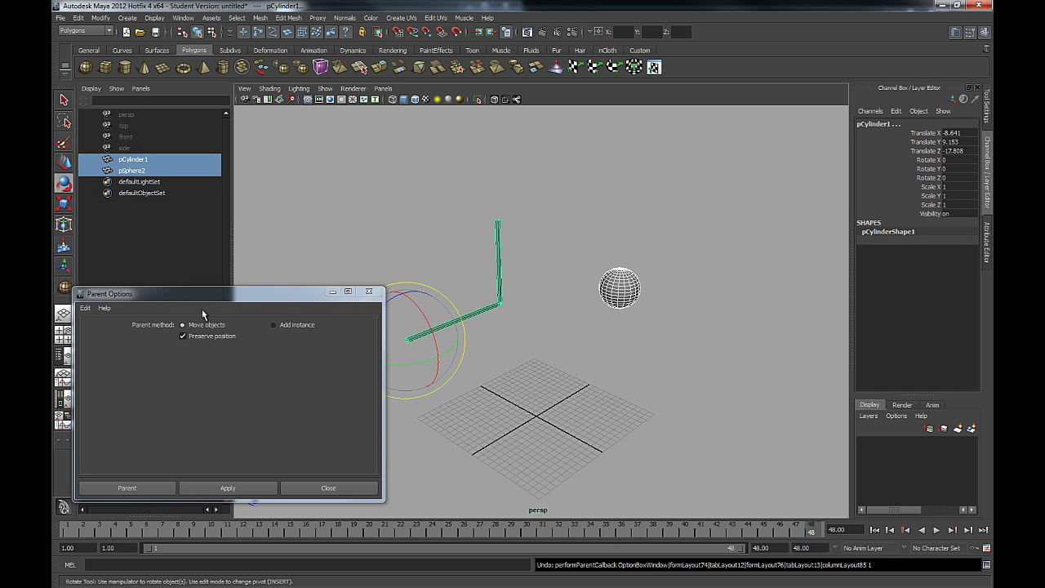
# - Try parenting pSphere2 to pCylinder1 with Preserve position off, and undo the parenting
pyautogui.click(183, 335)
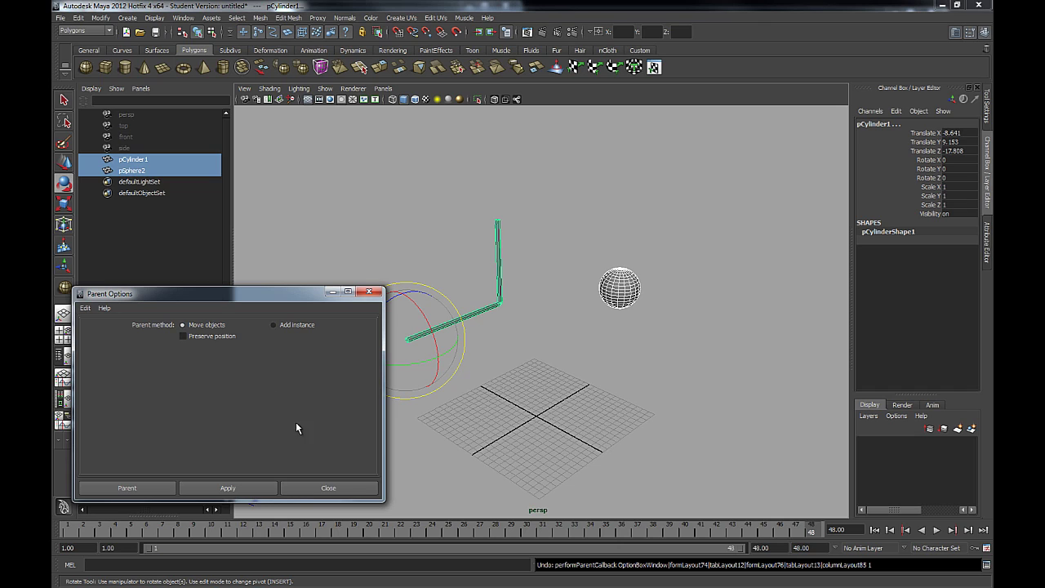
pyautogui.click(224, 487)
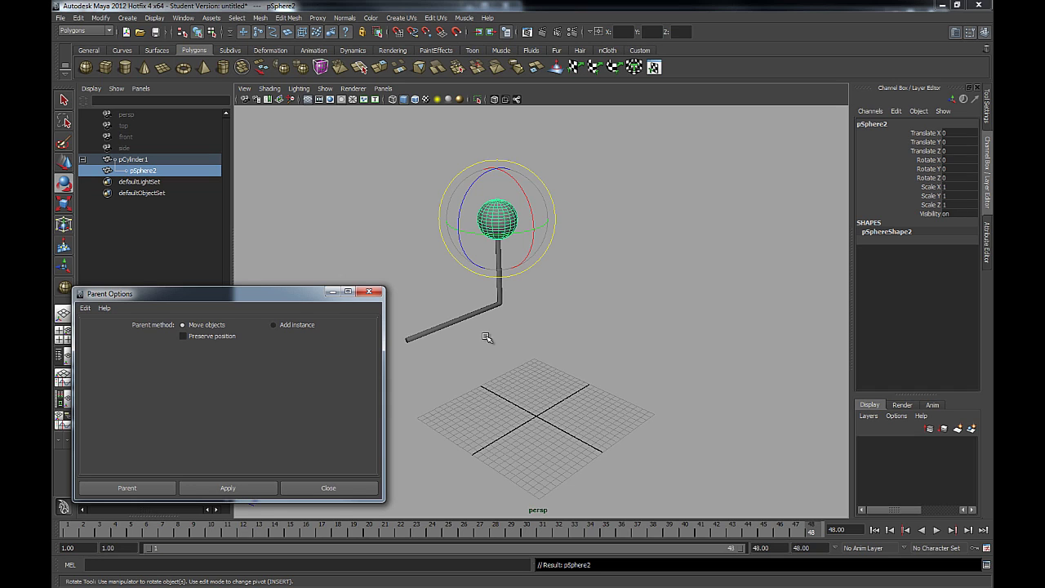
pyautogui.click(624, 100)
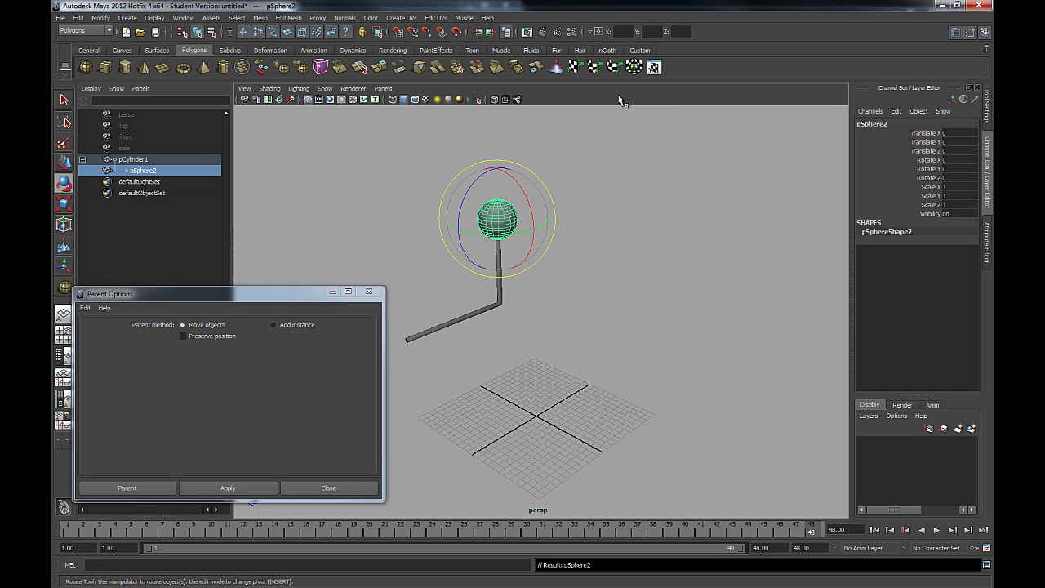
pyautogui.press('q')
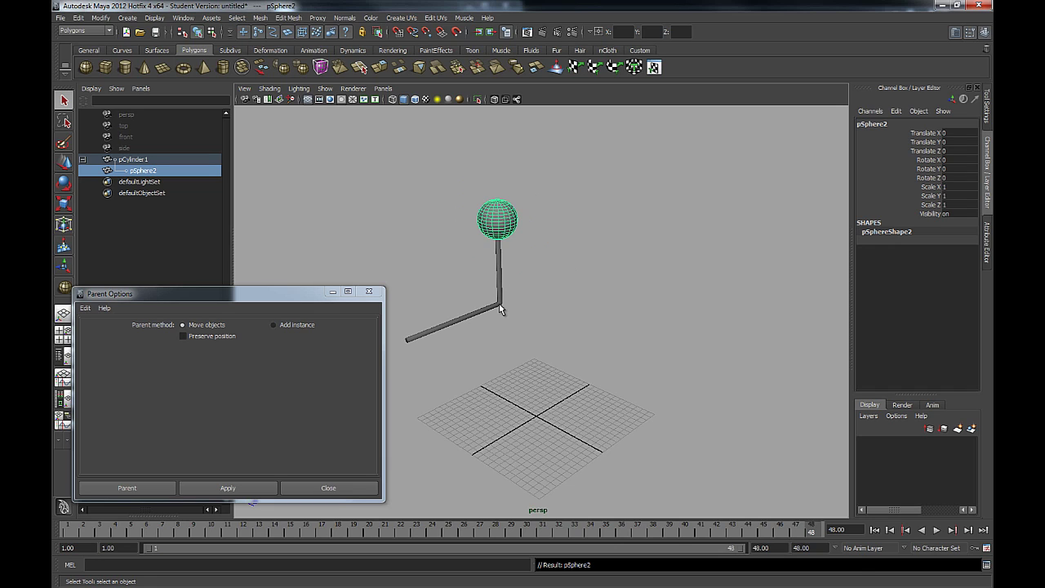
pyautogui.hotkey('ctrl', 'z')
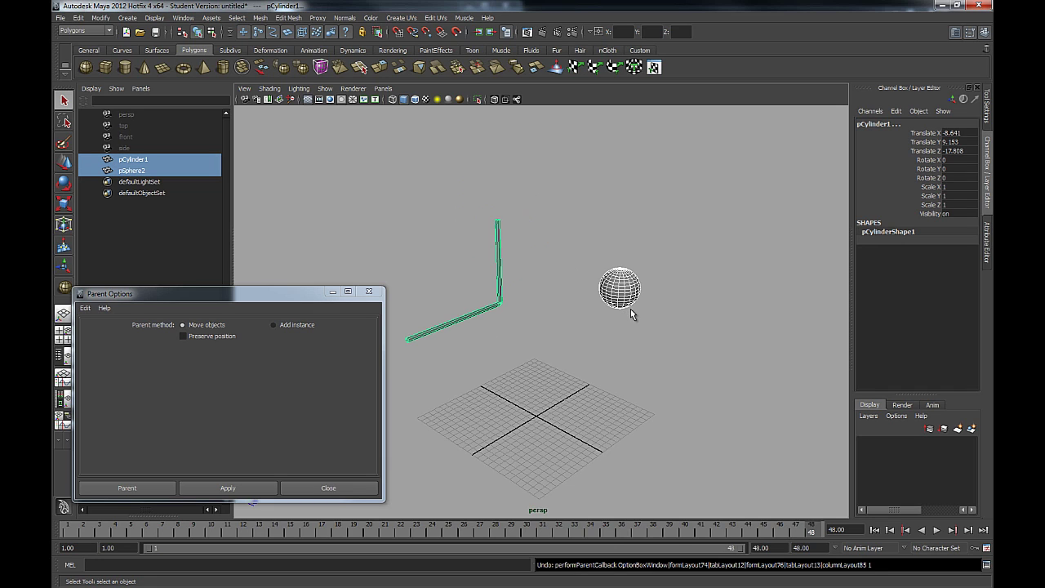
# - Return pCylinder1 to the grid origin by setting Translate X, Y and Z to 0, and review its transform channels
pyautogui.click(550, 248)
pyautogui.click(499, 263)
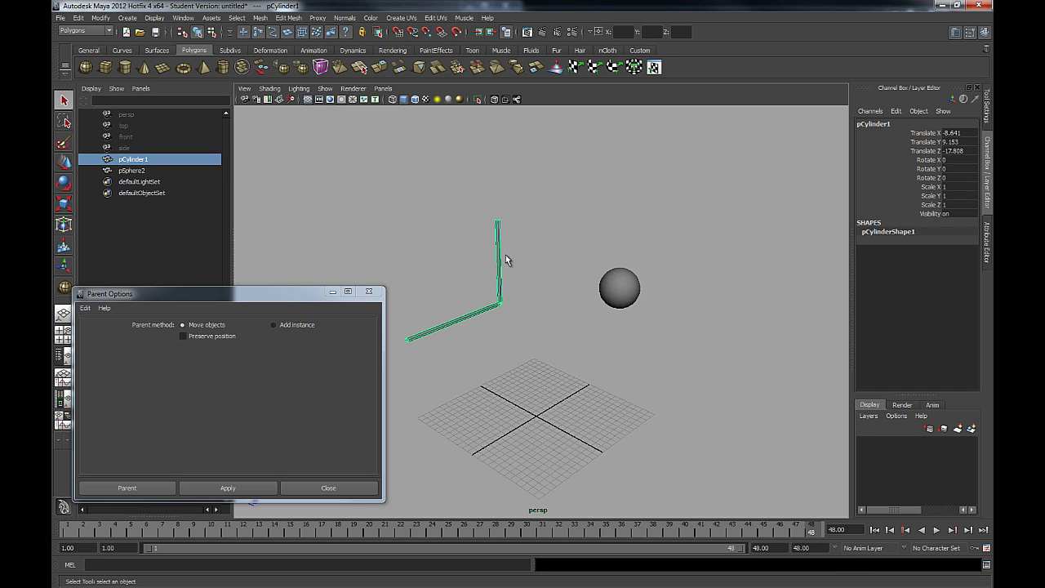
pyautogui.moveTo(957, 137); pyautogui.dragTo(962, 151)
pyautogui.write('0')
pyautogui.press('Return')
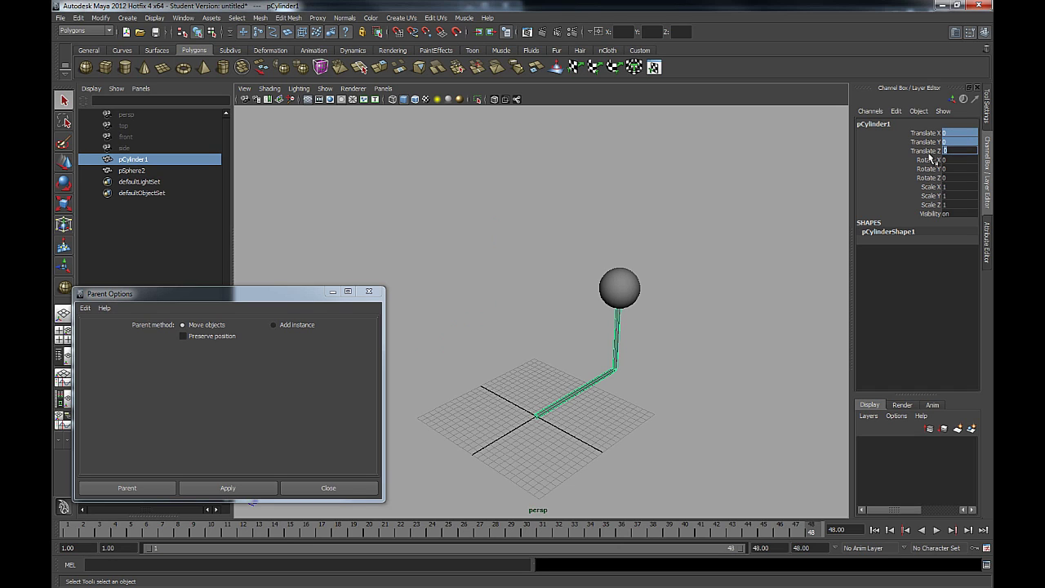
pyautogui.moveTo(929, 133); pyautogui.dragTo(930, 170)
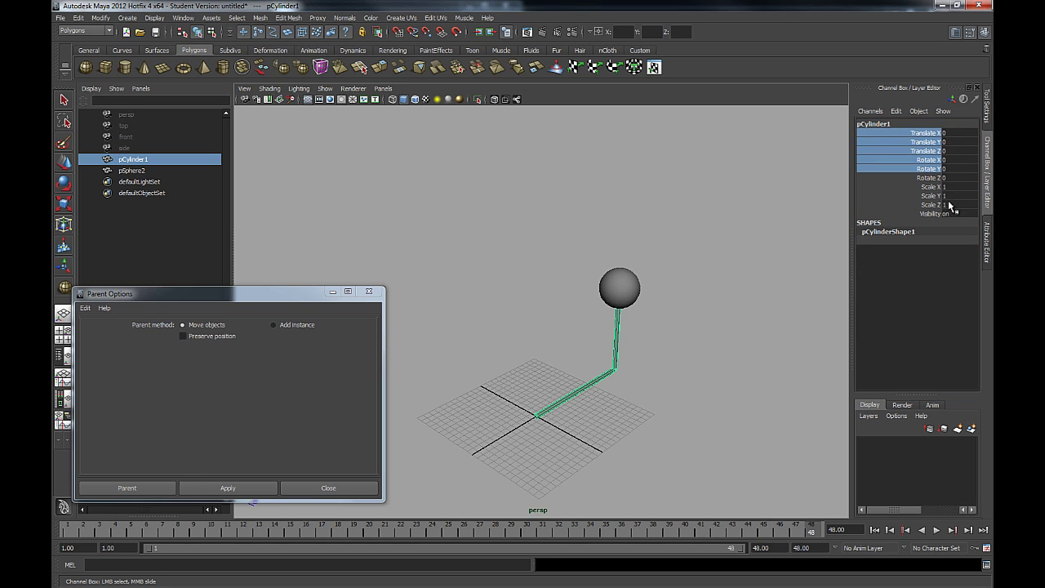
# - Move pSphere2 off the pole to about X 24.9, Y 8.1, Z 16.1, and compare its transform values with pCylinder1's
pyautogui.keyDown('alt'); pyautogui.moveTo(612, 351); pyautogui.dragTo(569, 308); pyautogui.keyUp('alt')
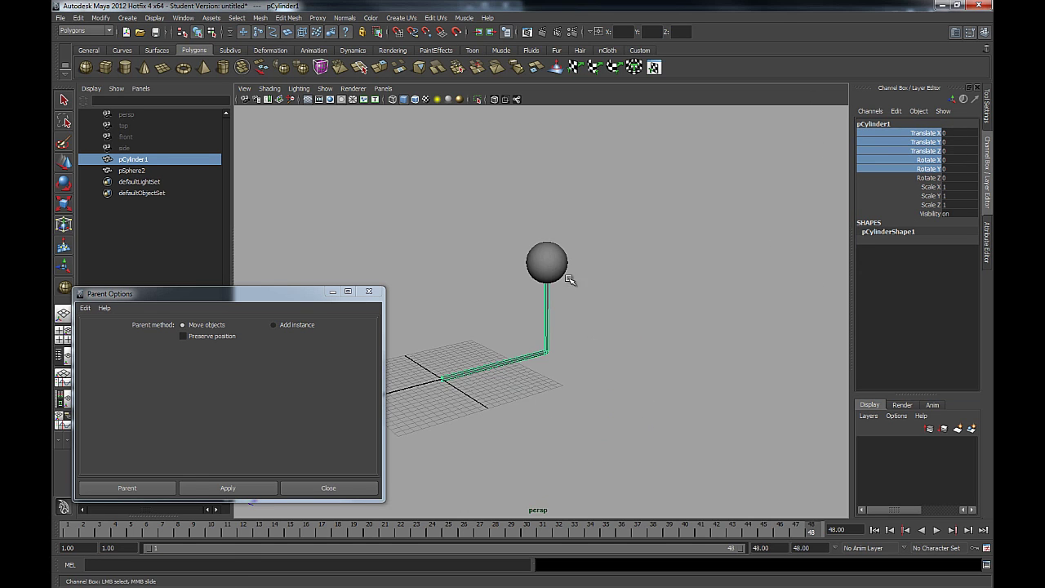
pyautogui.click(550, 281)
pyautogui.press('w')
pyautogui.moveTo(546, 263); pyautogui.dragTo(741, 204)
pyautogui.keyDown('alt'); pyautogui.moveTo(607, 289); pyautogui.dragTo(629, 306); pyautogui.keyUp('alt')
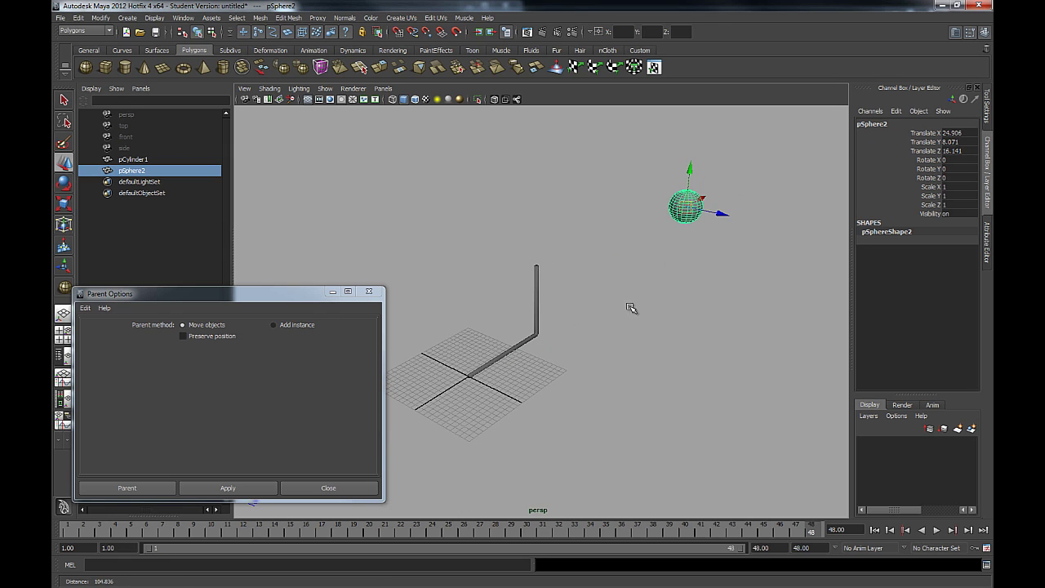
pyautogui.click(541, 301)
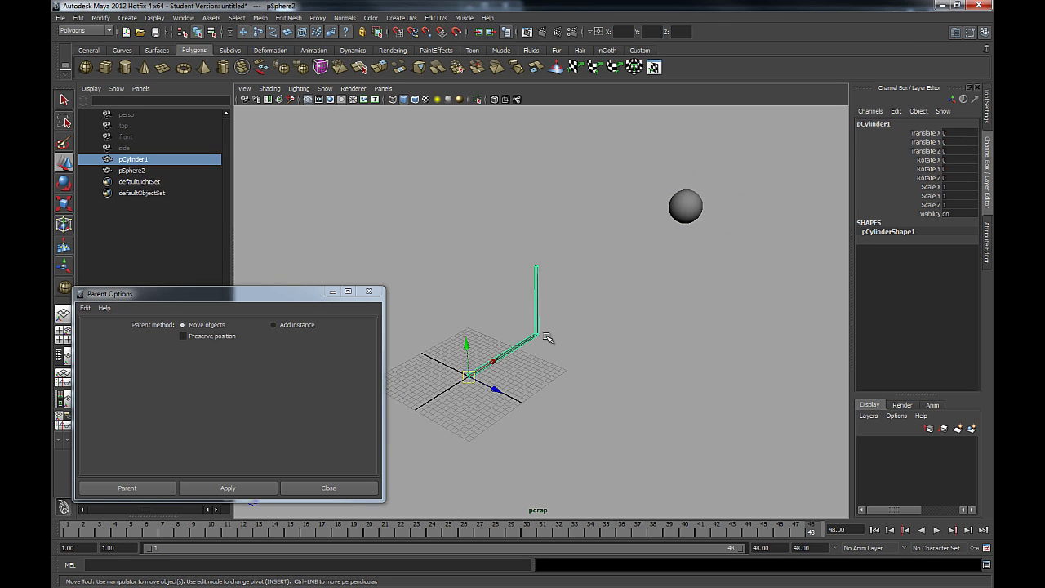
pyautogui.click(683, 205)
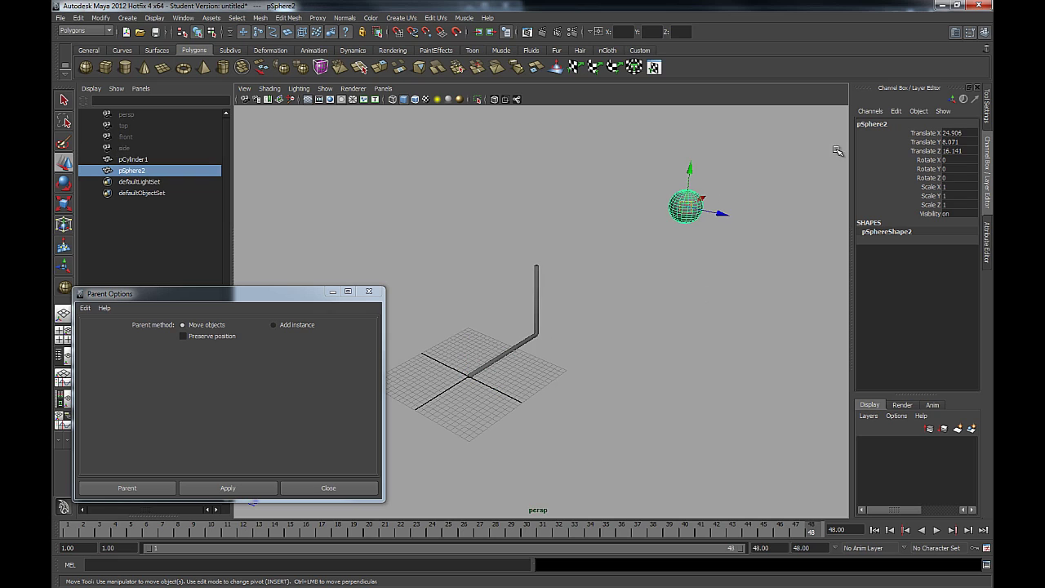
# - Parent pSphere2 to pCylinder1 with Preserve position off, and select each object in turn to compare their transform values
pyautogui.keyDown('shift'); pyautogui.click(539, 278); pyautogui.keyUp('shift')
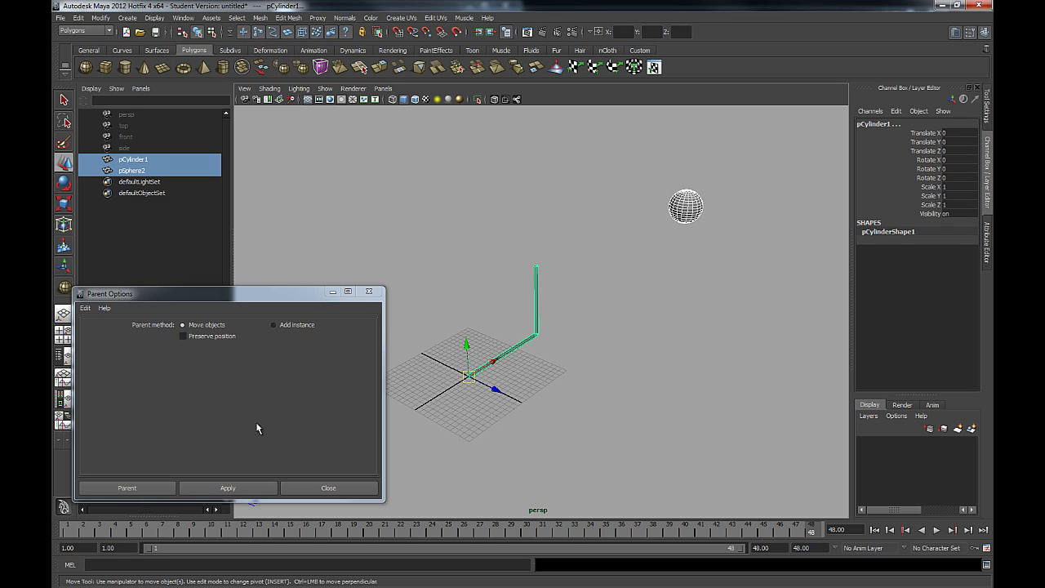
pyautogui.click(236, 490)
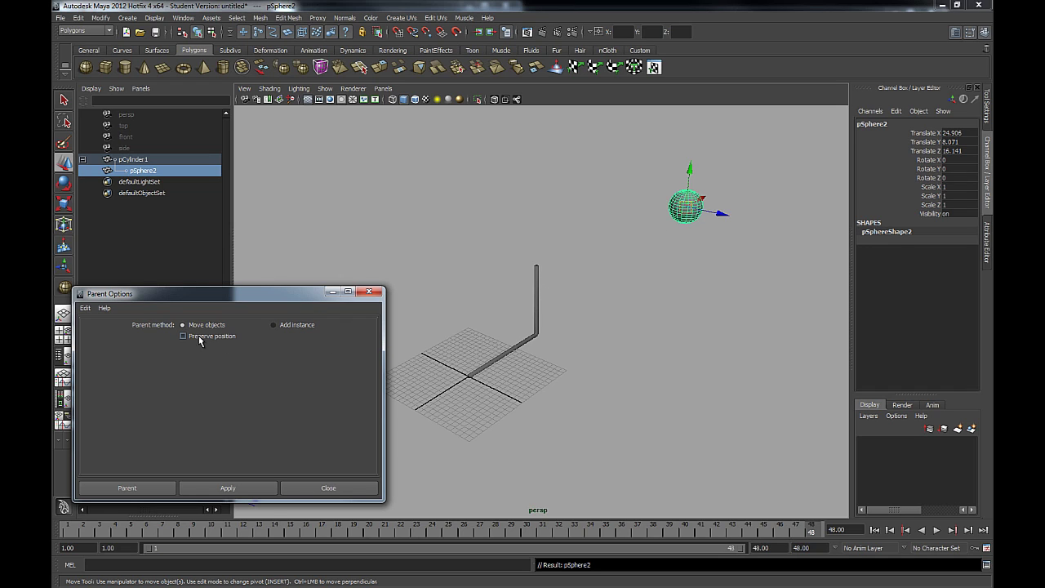
pyautogui.click(533, 327)
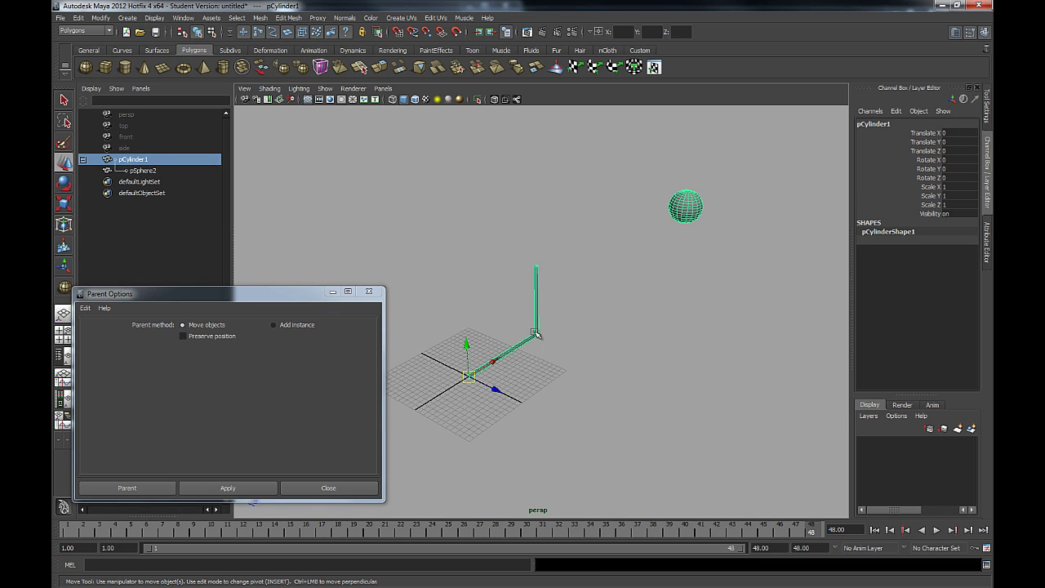
pyautogui.click(688, 209)
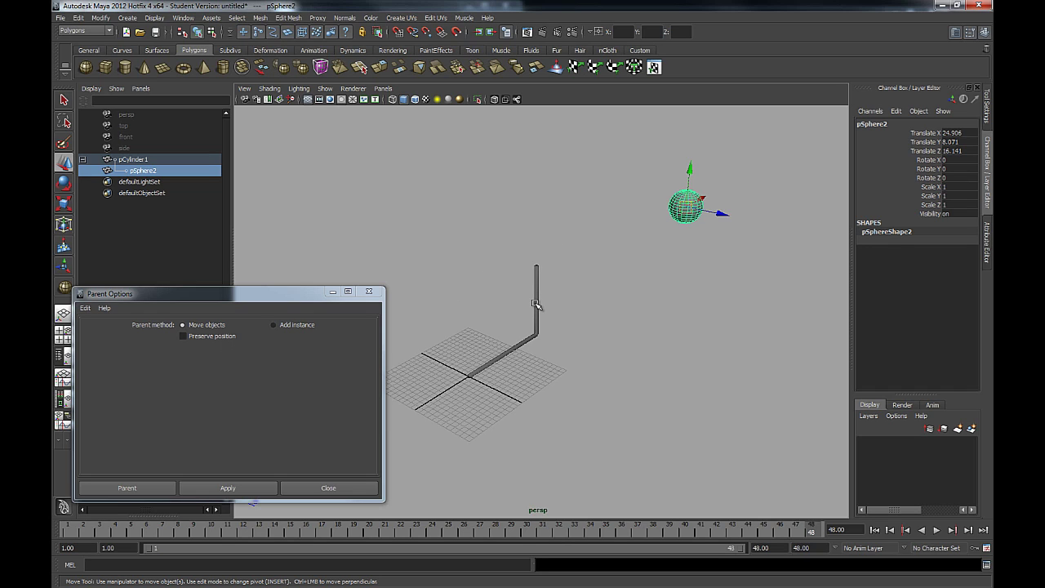
pyautogui.click(139, 159)
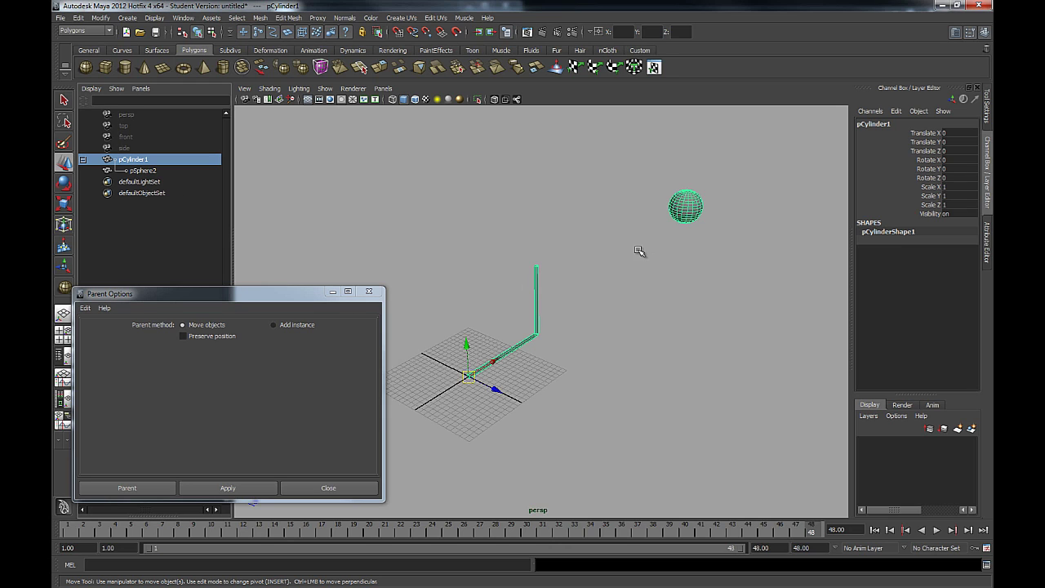
# - Turn Preserve position back on in the Parent options, close the options window and clear the selection
pyautogui.click(84, 16)
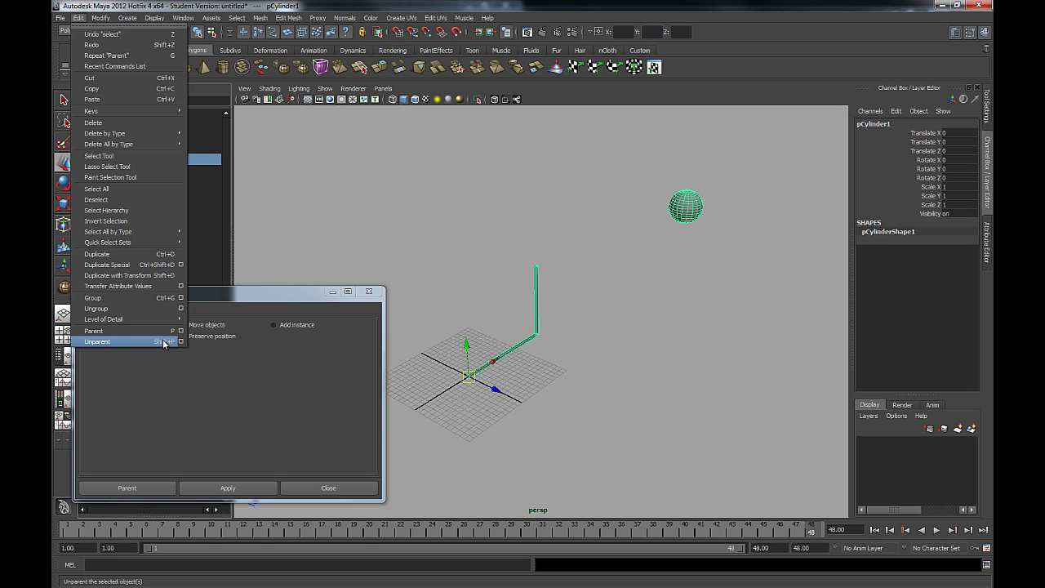
pyautogui.click(239, 392)
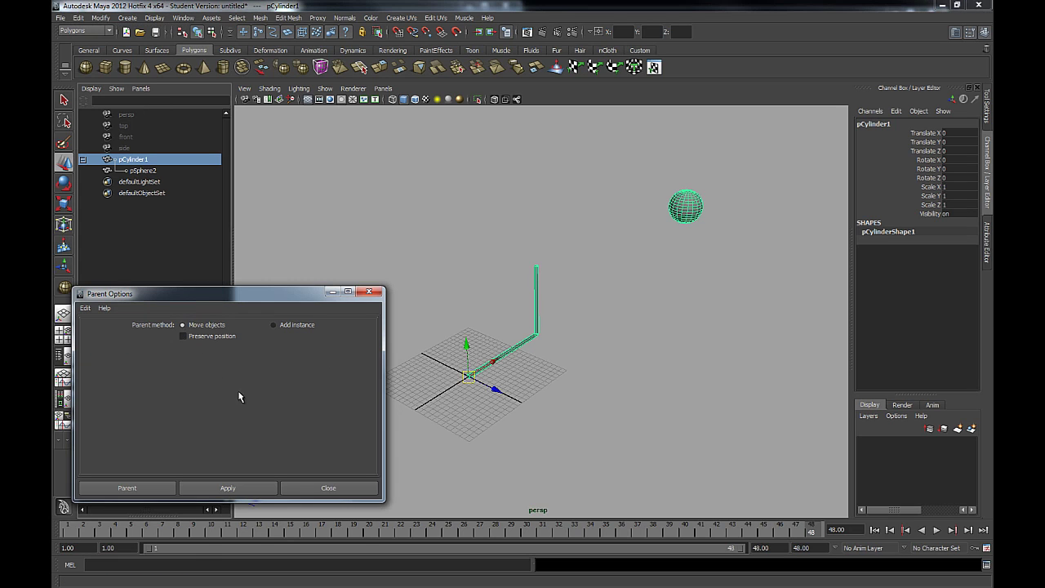
pyautogui.click(185, 337)
pyautogui.click(363, 489)
pyautogui.click(641, 361)
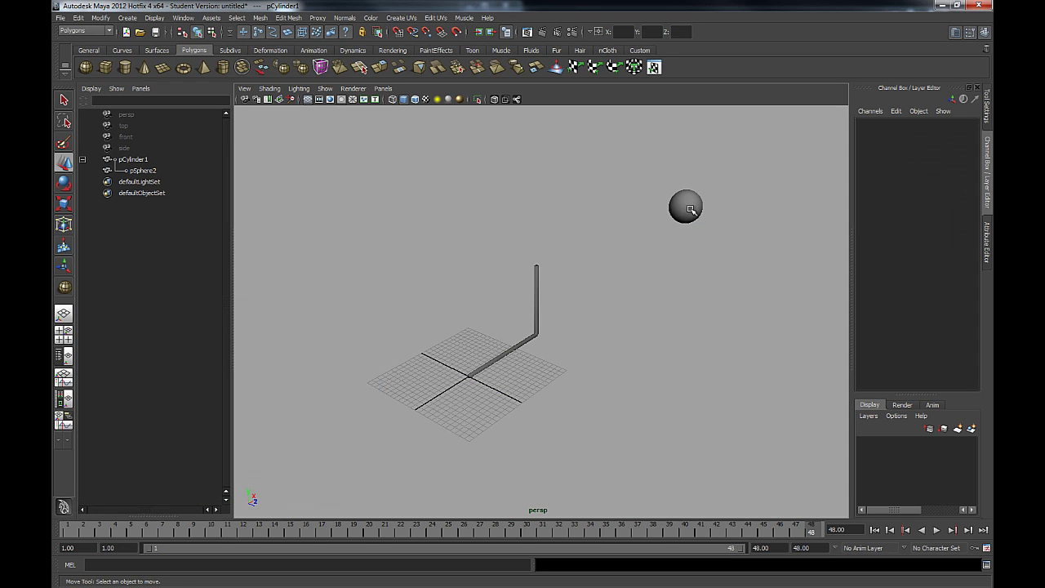
# - Unparent pSphere2 from pCylinder1 and set its Translate X, Y and Z to 0 to return it to the pole
pyautogui.click(690, 209)
pyautogui.hotkey('shift', 'p')
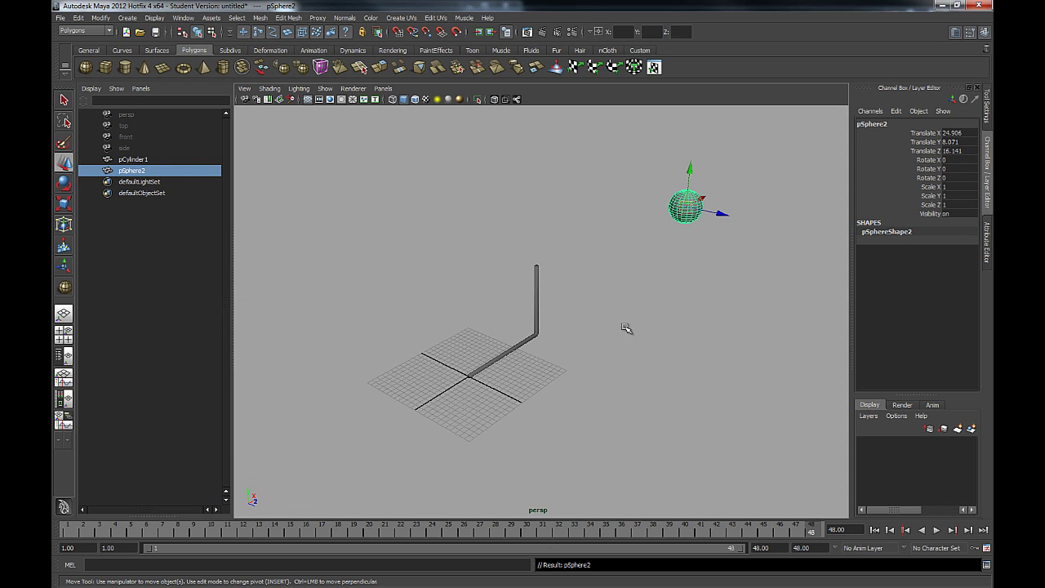
pyautogui.moveTo(974, 133); pyautogui.dragTo(970, 151)
pyautogui.write('0')
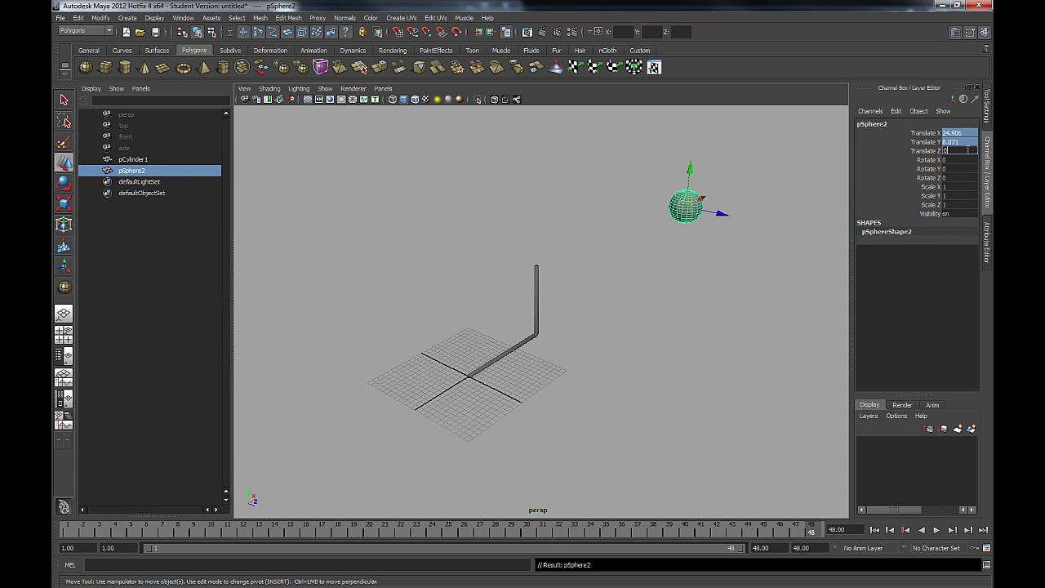
pyautogui.press('Return')
pyautogui.keyDown('alt'); pyautogui.moveTo(727, 282); pyautogui.dragTo(625, 232); pyautogui.keyUp('alt')
pyautogui.keyDown('alt'); pyautogui.moveTo(625, 231); pyautogui.dragTo(698, 272, button='right'); pyautogui.keyUp('alt')
pyautogui.keyDown('alt'); pyautogui.moveTo(698, 272); pyautogui.dragTo(509, 237); pyautogui.keyUp('alt')
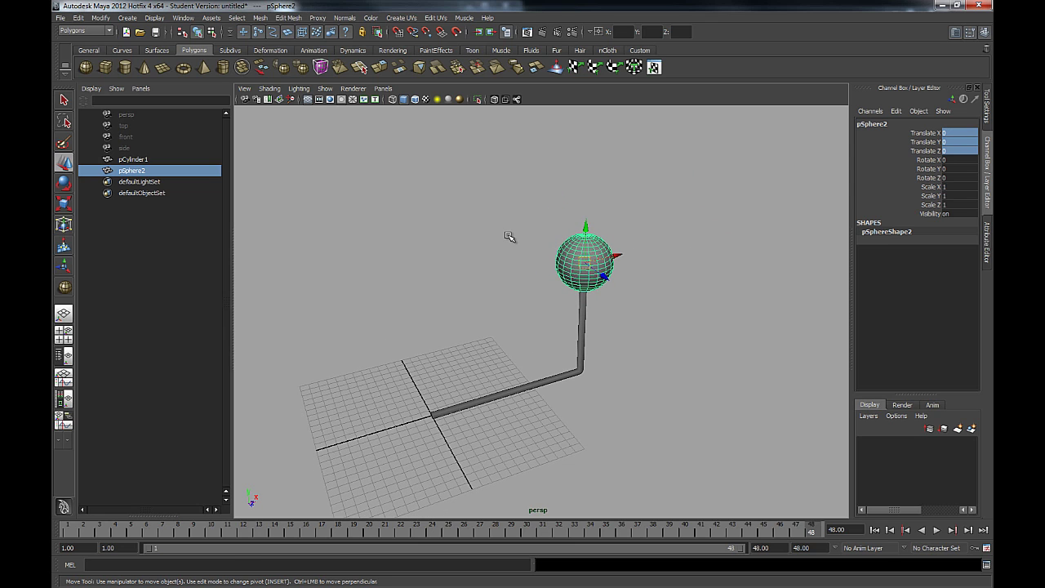
pyautogui.press('q')
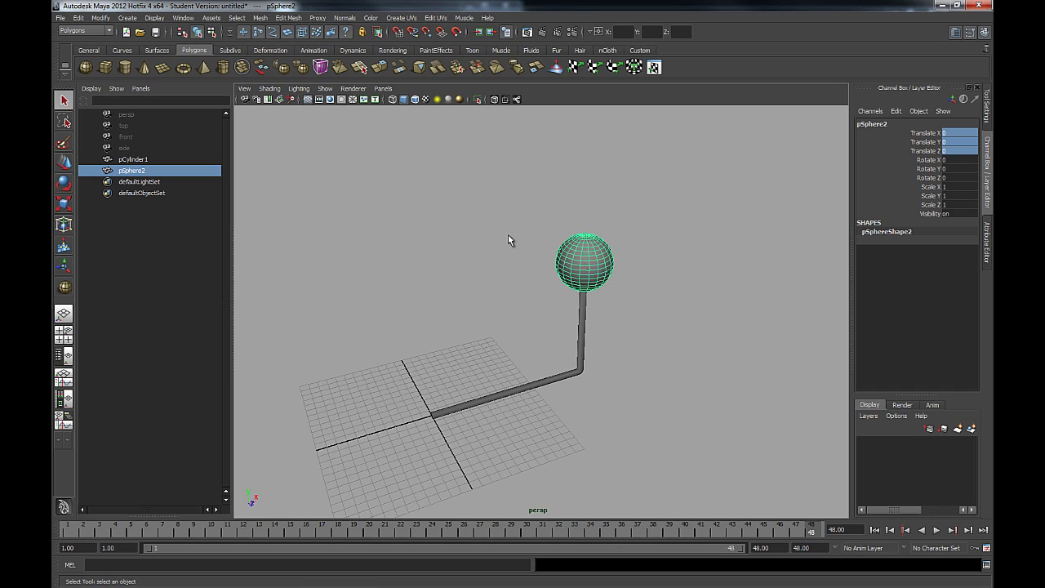
pyautogui.click(508, 234)
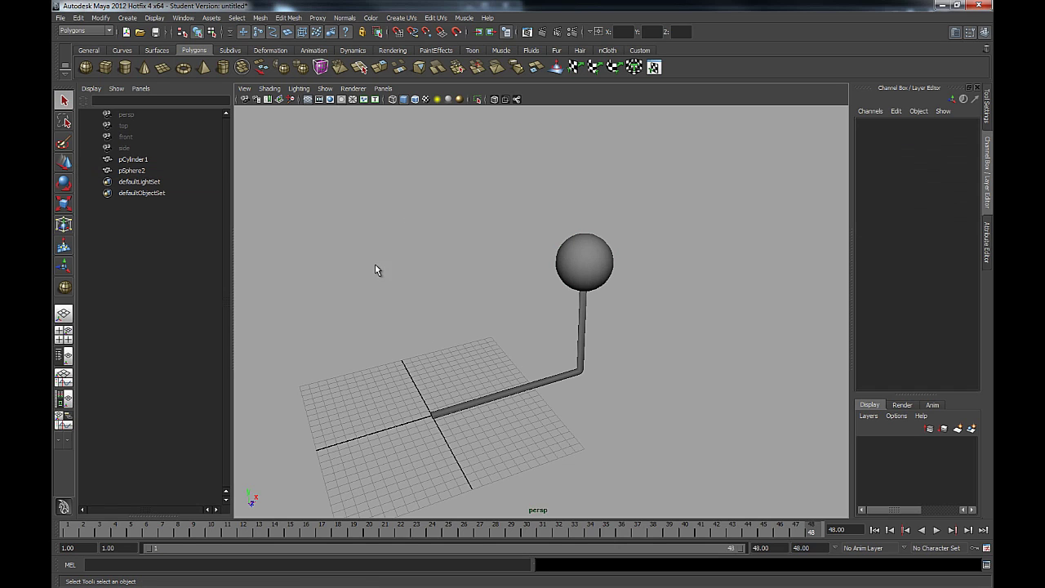
# - Group pSphere2 and pCylinder1 together and expand the new group in the Outliner
pyautogui.click(597, 284)
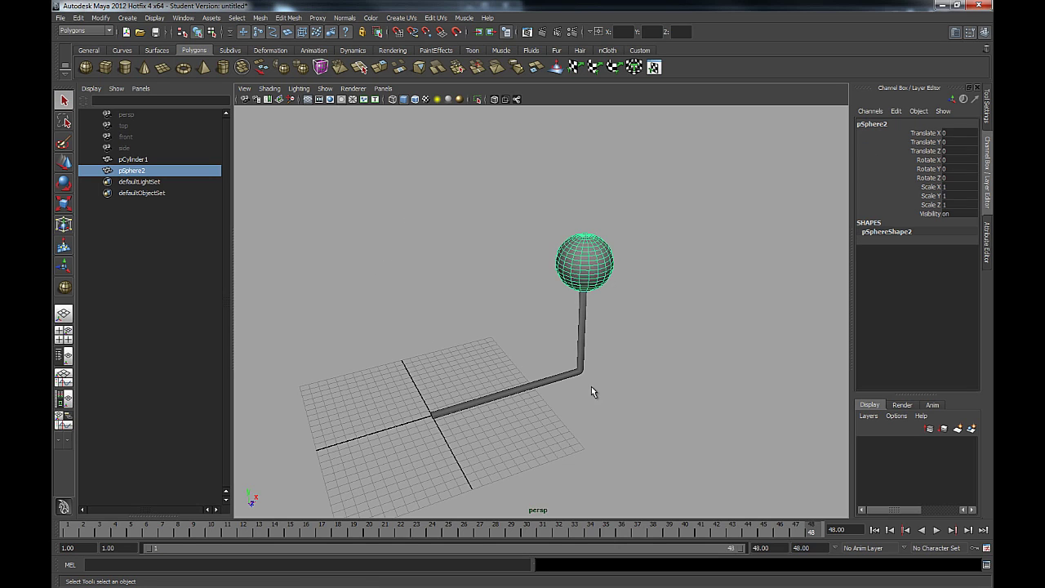
pyautogui.keyDown('shift'); pyautogui.click(586, 312); pyautogui.keyUp('shift')
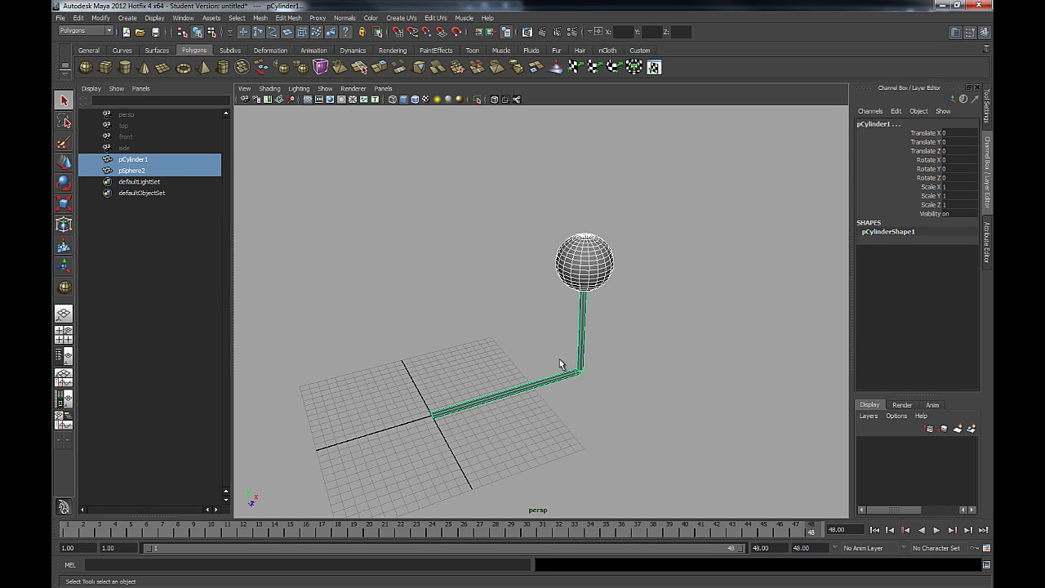
pyautogui.click(81, 19)
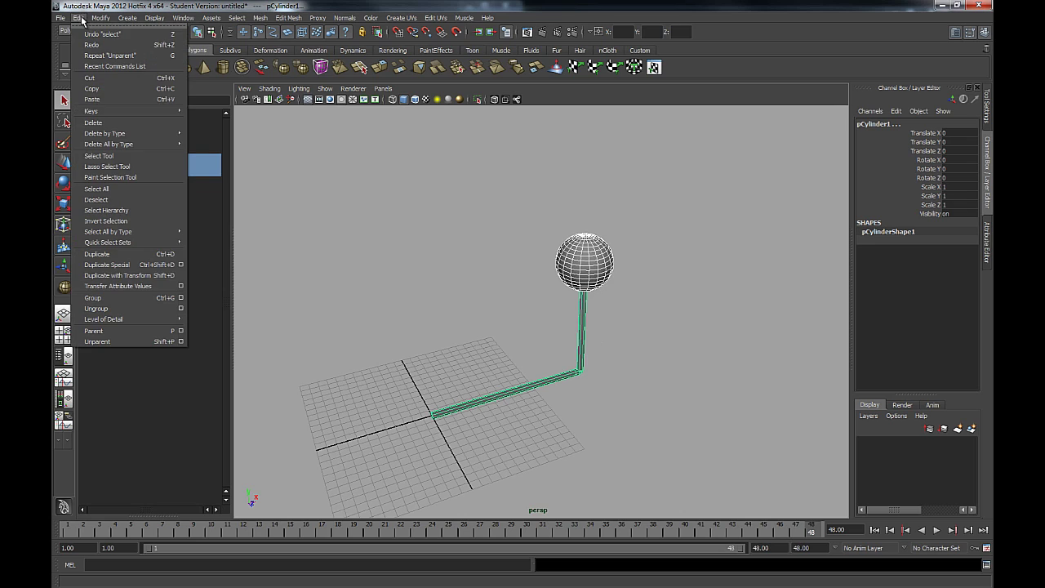
pyautogui.click(93, 298)
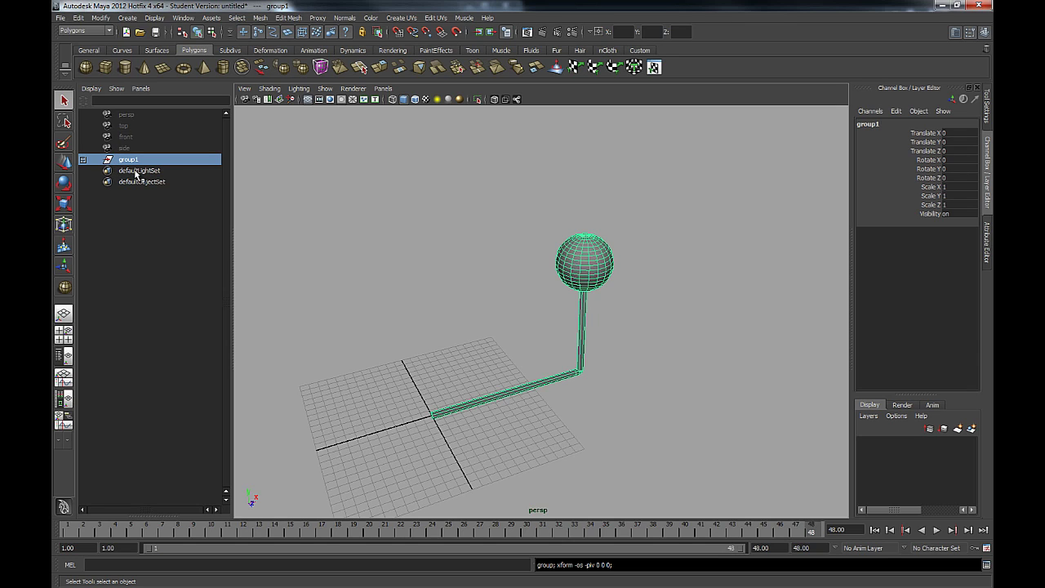
pyautogui.click(83, 160)
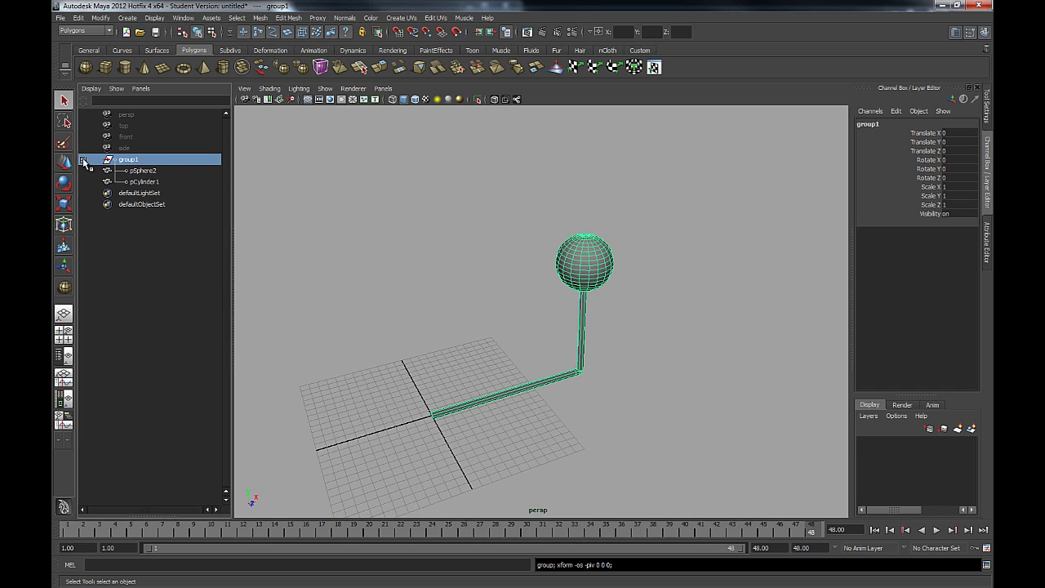
# - Select pCylinder1, pSphere2 and group1 in turn to compare the group node with its two children
pyautogui.click(144, 181)
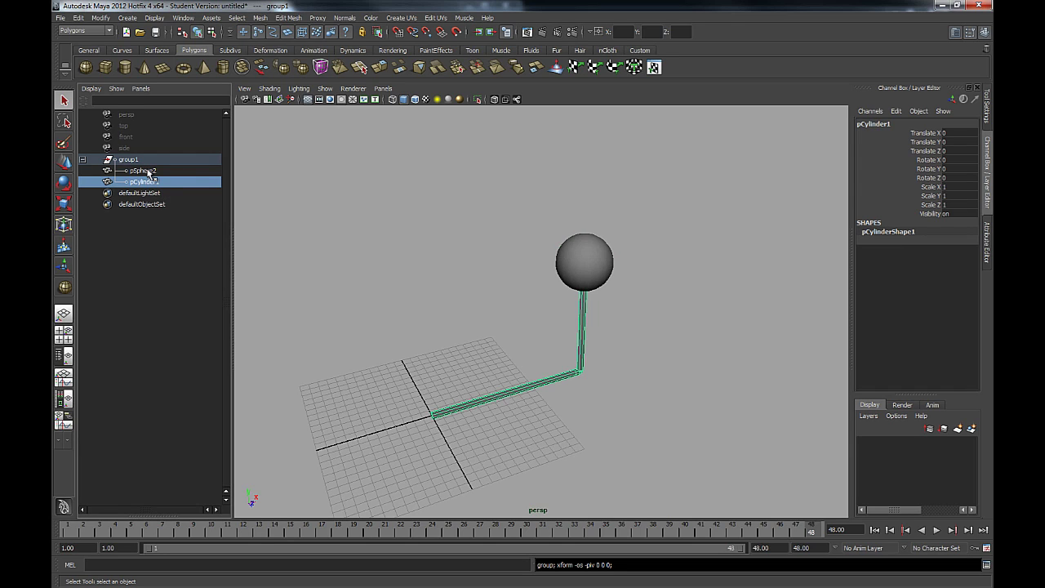
pyautogui.click(145, 171)
pyautogui.click(129, 160)
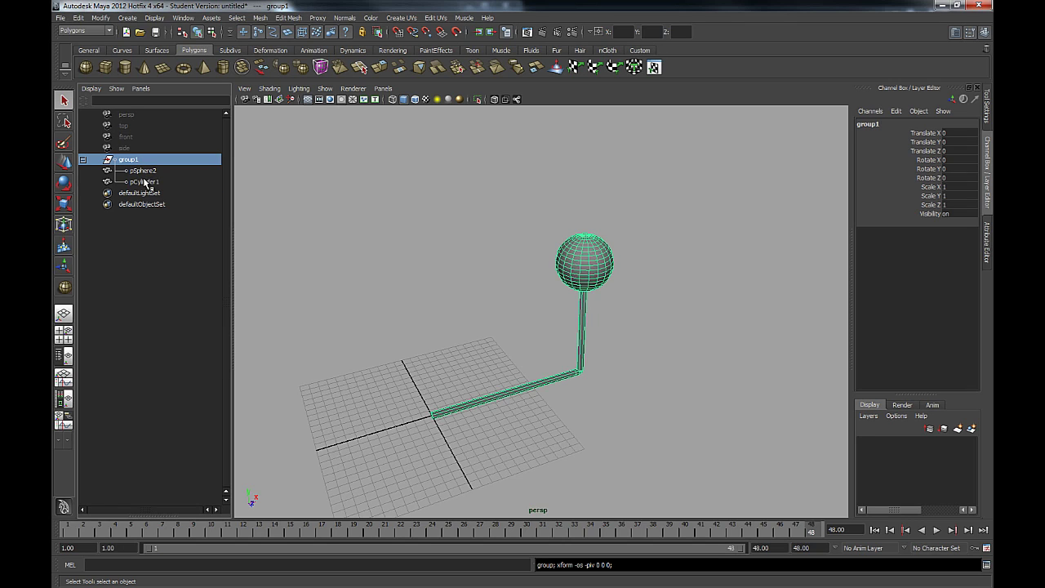
pyautogui.click(145, 181)
pyautogui.click(145, 171)
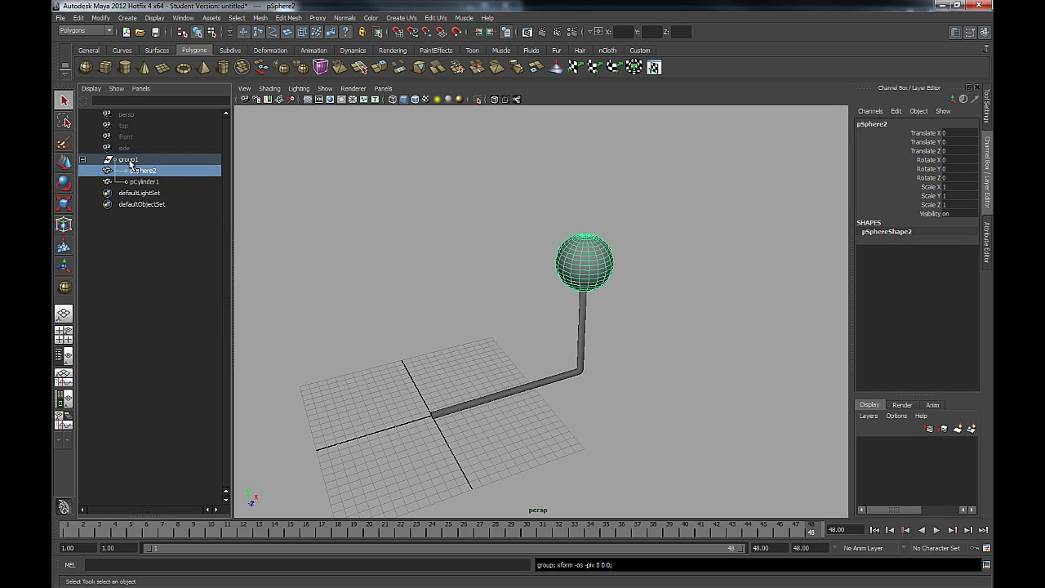
pyautogui.click(131, 161)
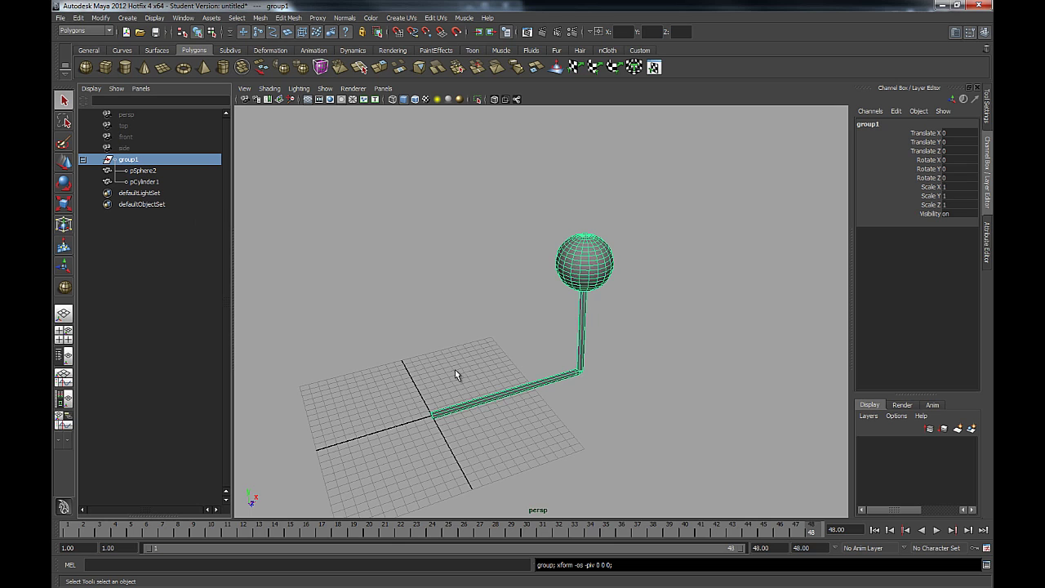
# - Turn on the selection handle display for group1
pyautogui.keyDown('alt'); pyautogui.moveTo(506, 296); pyautogui.dragTo(538, 334); pyautogui.keyUp('alt')
pyautogui.keyDown('alt'); pyautogui.moveTo(527, 369); pyautogui.dragTo(607, 300, button='middle'); pyautogui.keyUp('alt')
pyautogui.keyDown('alt'); pyautogui.moveTo(527, 261); pyautogui.dragTo(593, 322, button='right'); pyautogui.keyUp('alt')
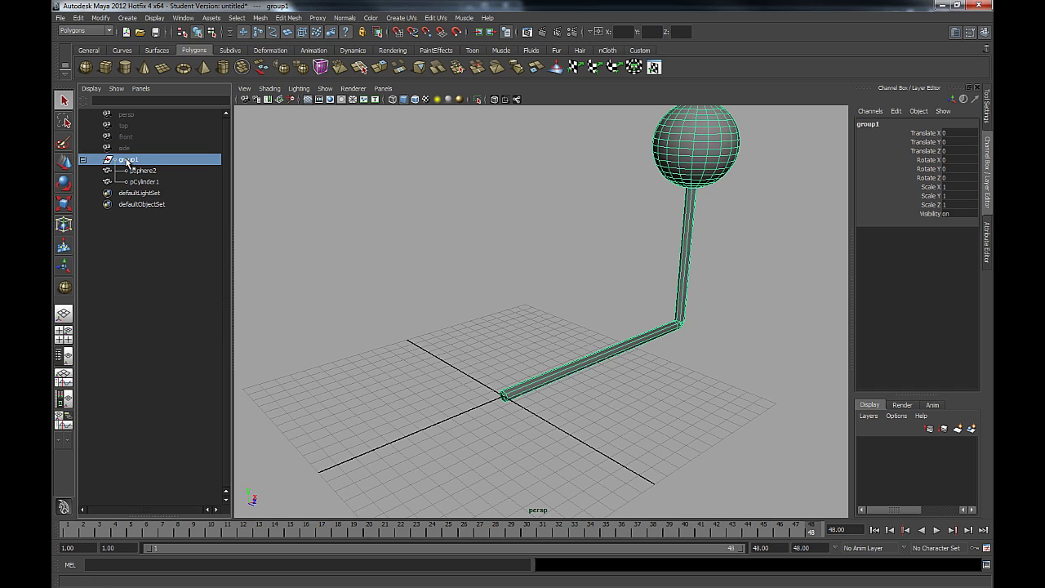
pyautogui.click(157, 18)
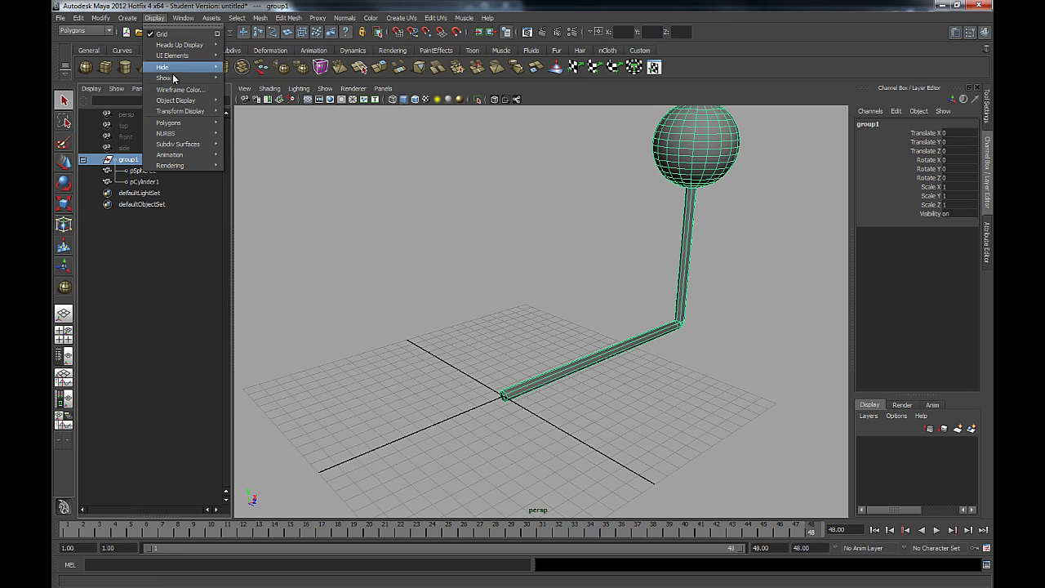
pyautogui.moveTo(194, 116)
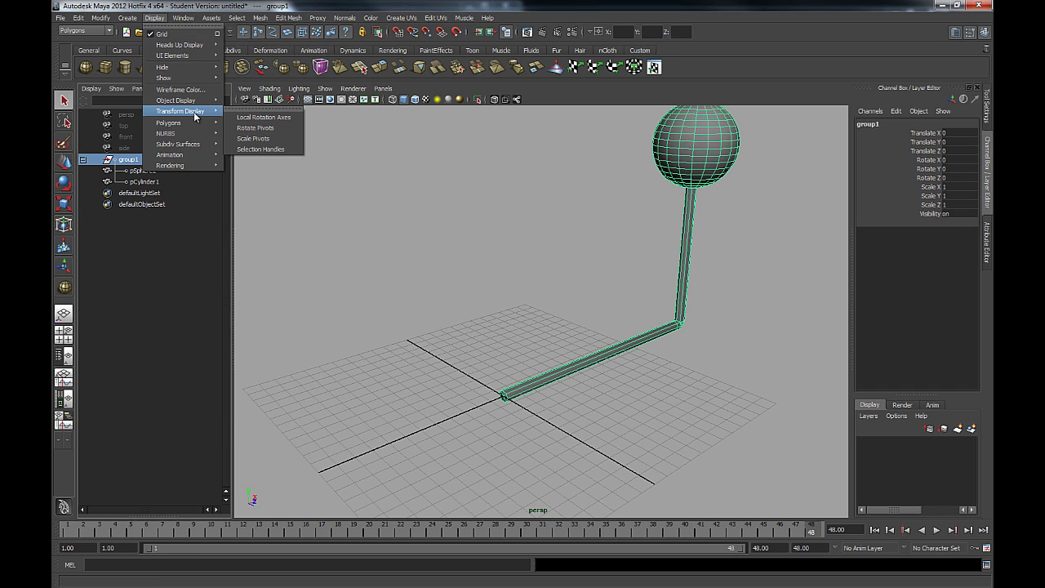
pyautogui.click(267, 150)
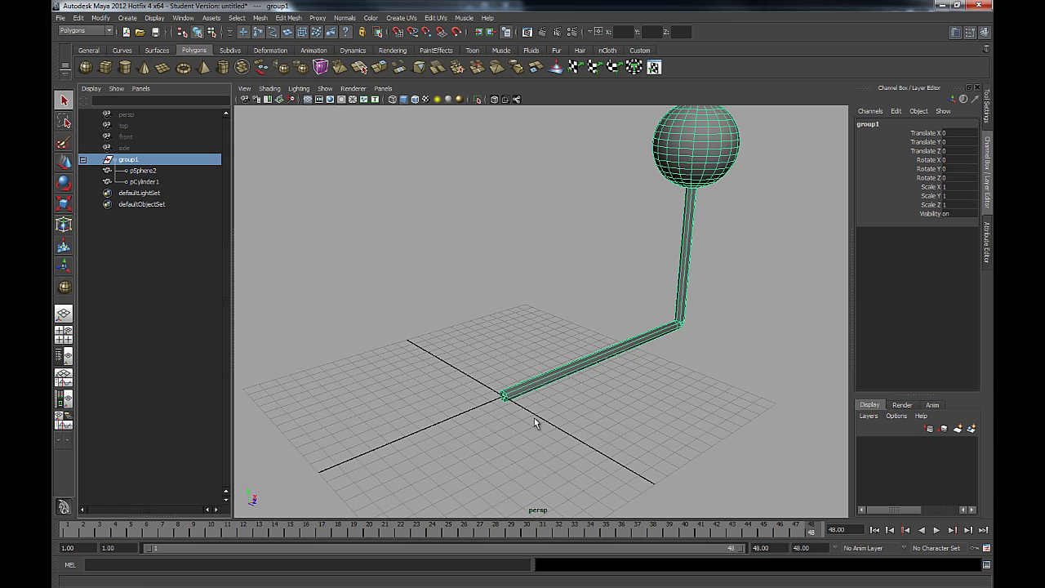
# - Examine group1's selection handle up close at the end of the pole on the grid origin
pyautogui.keyDown('alt'); pyautogui.moveTo(470, 328); pyautogui.dragTo(466, 220, button='middle'); pyautogui.keyUp('alt')
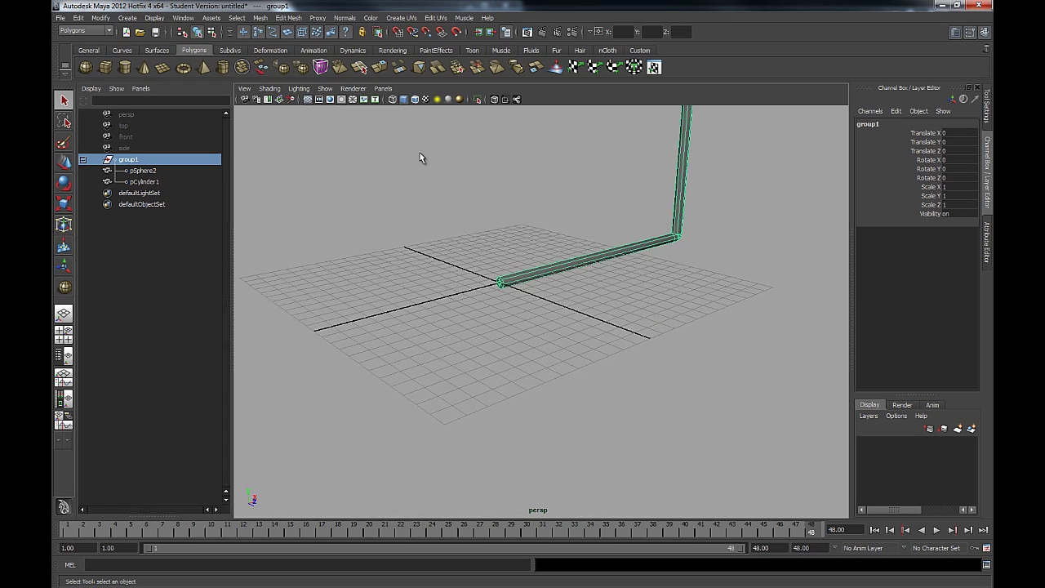
pyautogui.keyDown('alt'); pyautogui.moveTo(421, 155); pyautogui.dragTo(731, 388, button='right'); pyautogui.keyUp('alt')
pyautogui.keyDown('alt'); pyautogui.moveTo(479, 202); pyautogui.dragTo(601, 303, button='middle'); pyautogui.keyUp('alt')
pyautogui.keyDown('alt'); pyautogui.moveTo(478, 217); pyautogui.dragTo(572, 291, button='right'); pyautogui.keyUp('alt')
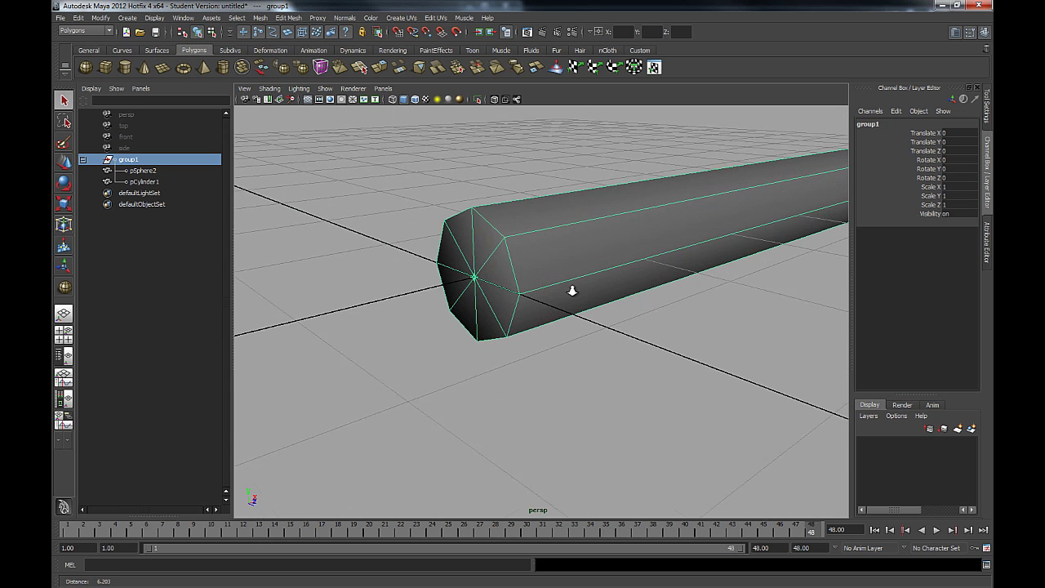
pyautogui.keyDown('alt'); pyautogui.moveTo(525, 227); pyautogui.dragTo(536, 234, button='middle'); pyautogui.keyUp('alt')
pyautogui.keyDown('alt'); pyautogui.moveTo(466, 171); pyautogui.dragTo(502, 226, button='right'); pyautogui.keyUp('alt')
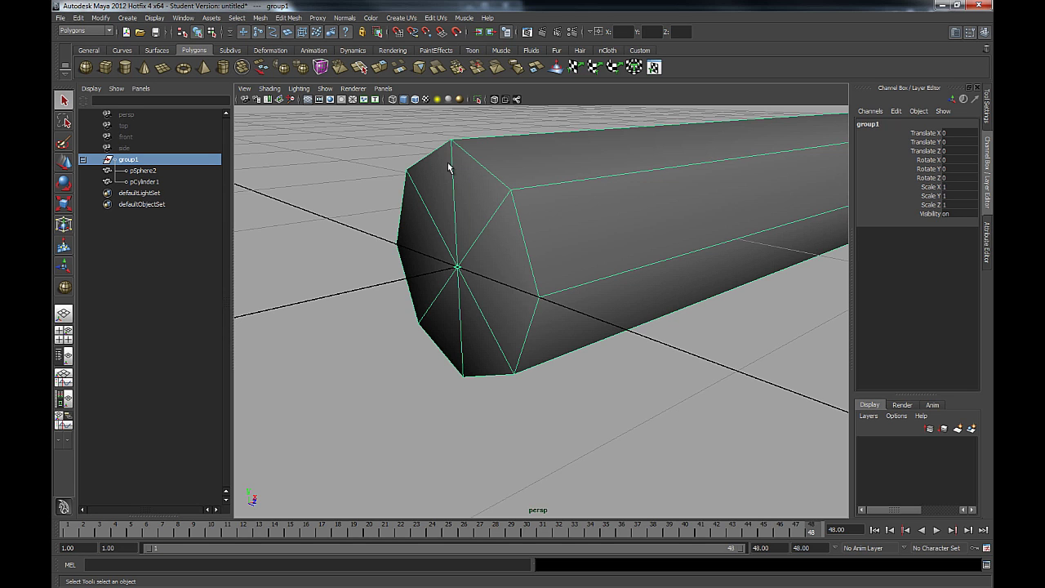
pyautogui.keyDown('alt'); pyautogui.moveTo(582, 380); pyautogui.dragTo(514, 237, button='right'); pyautogui.keyUp('alt')
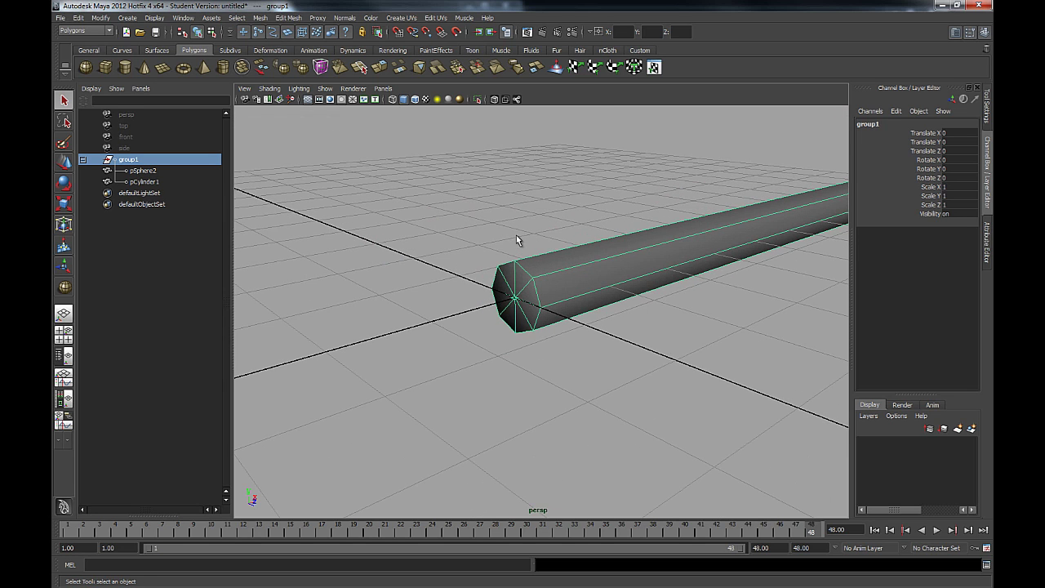
pyautogui.keyDown('alt'); pyautogui.moveTo(541, 291); pyautogui.dragTo(550, 298); pyautogui.keyUp('alt')
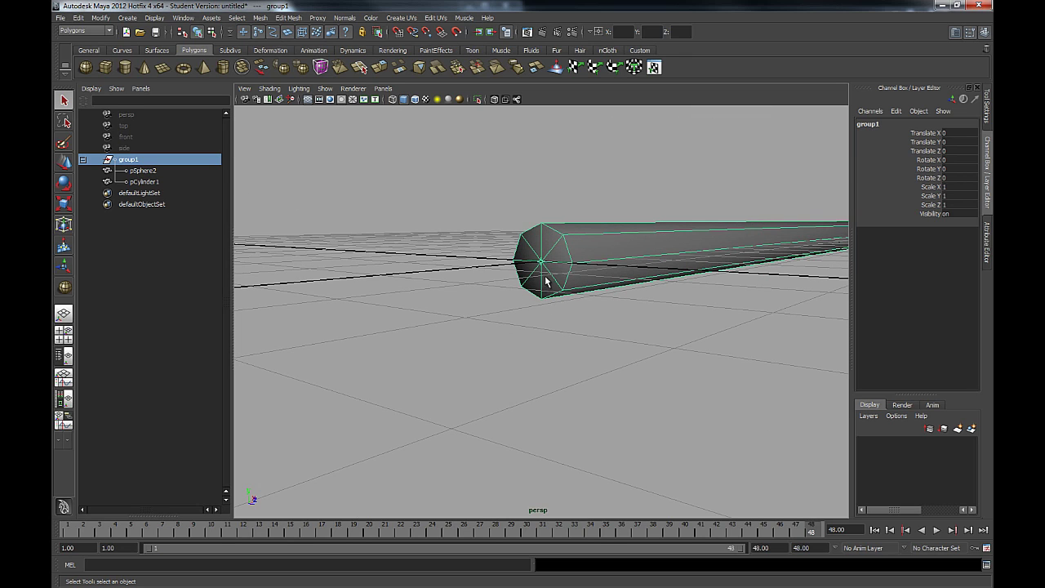
pyautogui.keyDown('alt'); pyautogui.moveTo(590, 303); pyautogui.dragTo(485, 339); pyautogui.keyUp('alt')
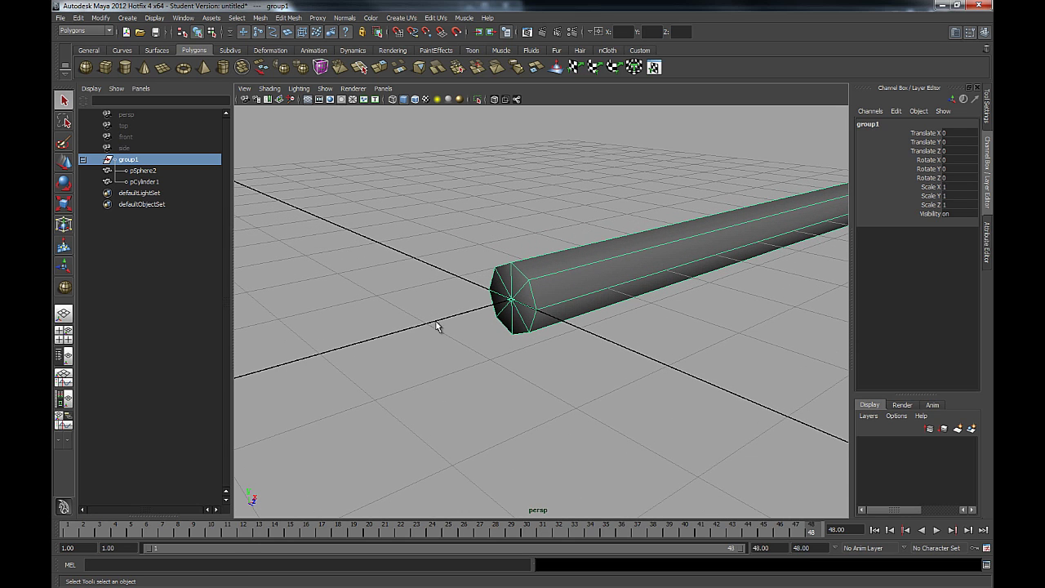
# - Switch to component selection with handles enabled and select group1's selection handle at the pole's end
pyautogui.click(212, 32)
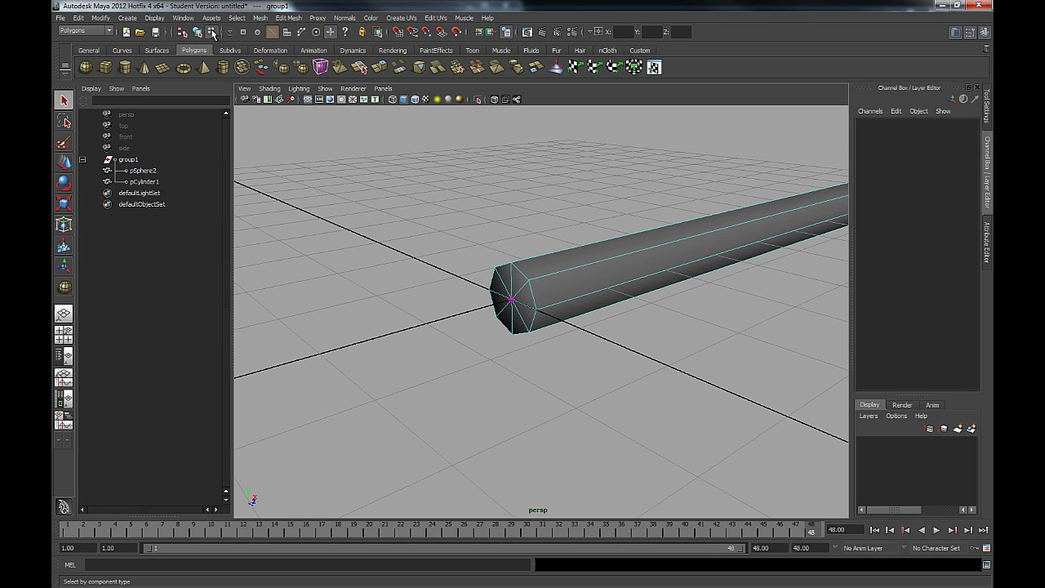
pyautogui.click(331, 32)
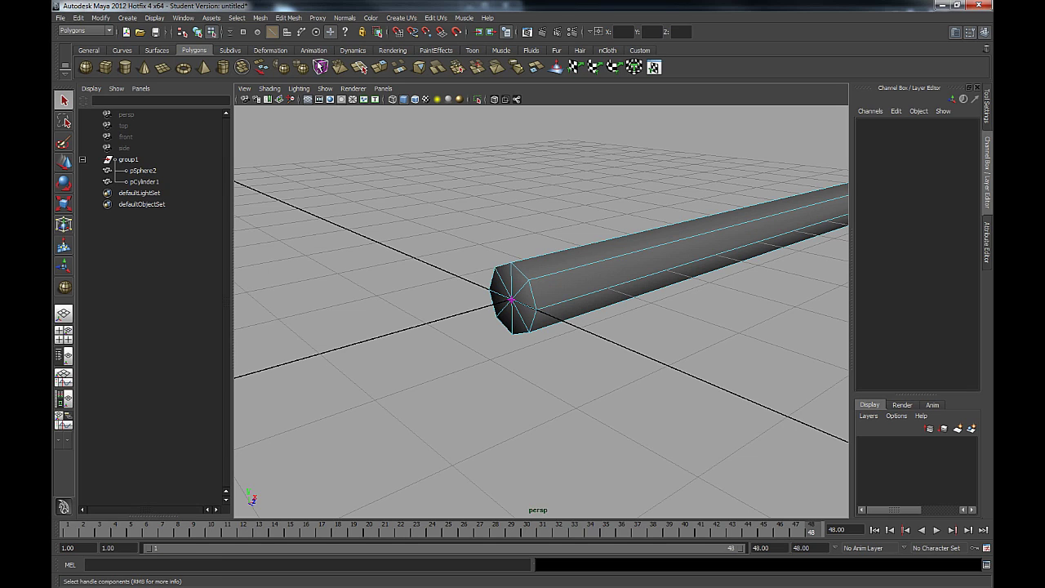
pyautogui.click(511, 302)
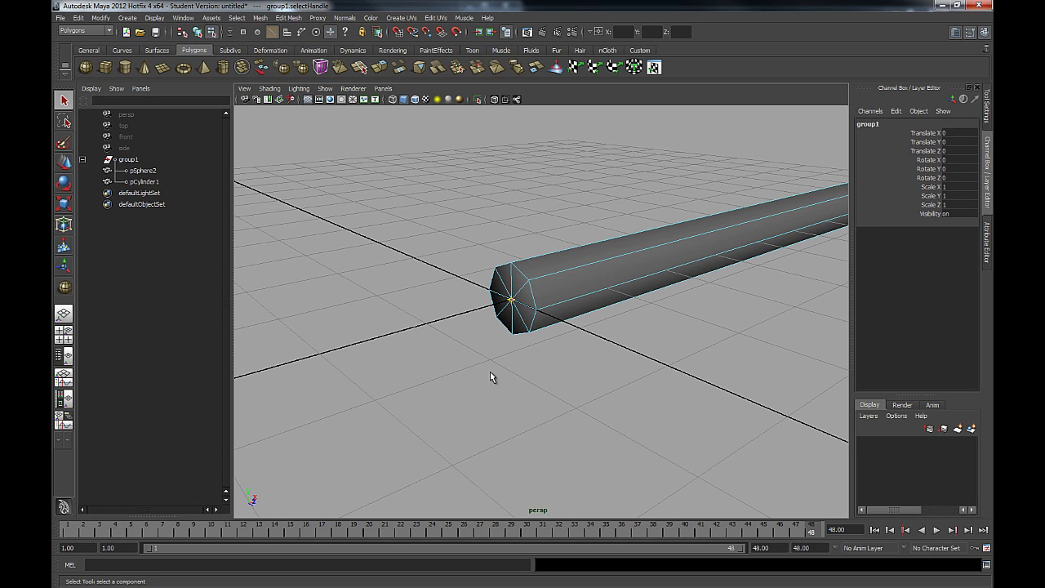
# - Move group1's selection handle straight up above the pole's end, return to object selection mode and deselect the group
pyautogui.click(64, 163)
pyautogui.moveTo(508, 261); pyautogui.dragTo(533, 173)
pyautogui.keyDown('alt'); pyautogui.moveTo(626, 273); pyautogui.dragTo(494, 256); pyautogui.keyUp('alt')
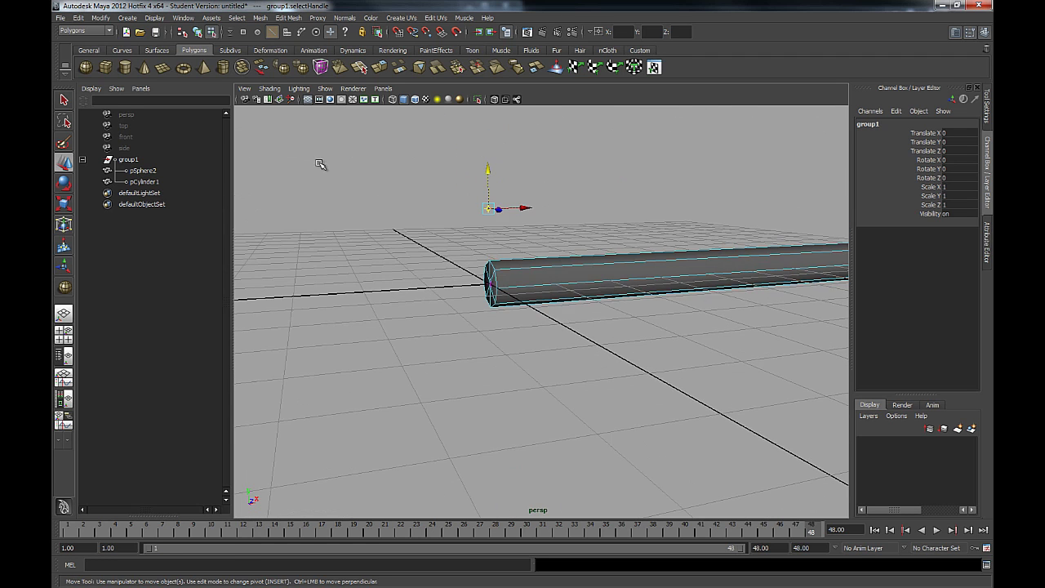
pyautogui.click(197, 33)
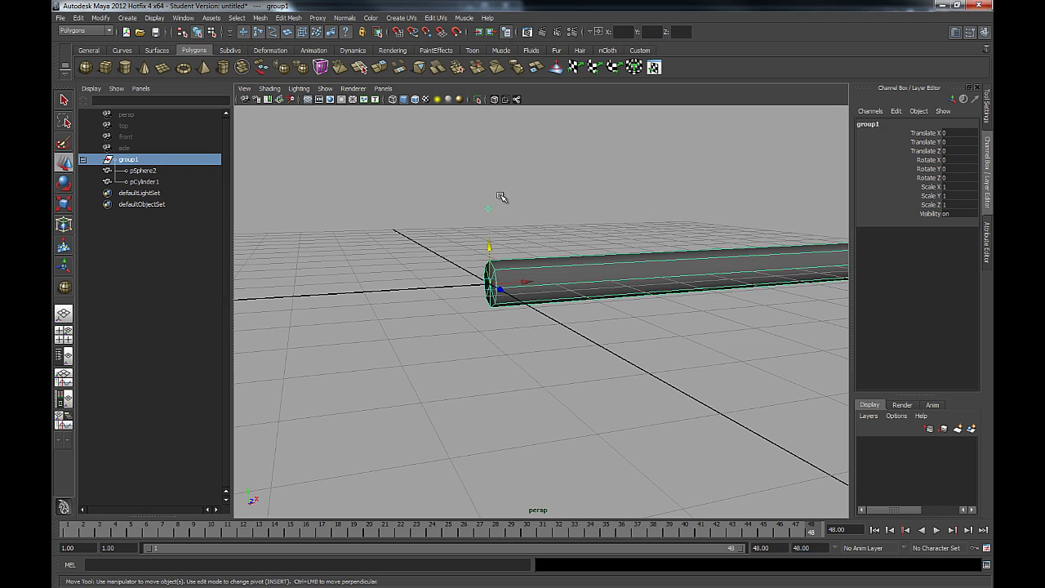
pyautogui.keyDown('alt'); pyautogui.moveTo(519, 385); pyautogui.dragTo(583, 373); pyautogui.keyUp('alt')
pyautogui.click(517, 250)
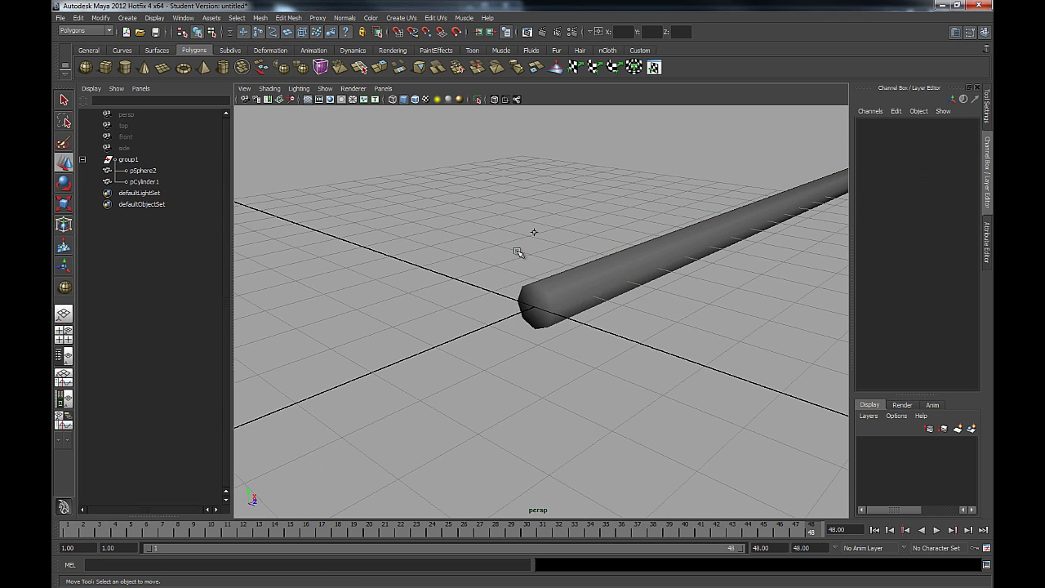
# - Select the sphere and the bent pole individually to check how each responds apart from group1's handle, then clear the selection
pyautogui.keyDown('alt'); pyautogui.moveTo(518, 250); pyautogui.dragTo(472, 279, button='right'); pyautogui.keyUp('alt')
pyautogui.keyDown('alt'); pyautogui.moveTo(637, 354); pyautogui.dragTo(601, 327); pyautogui.keyUp('alt')
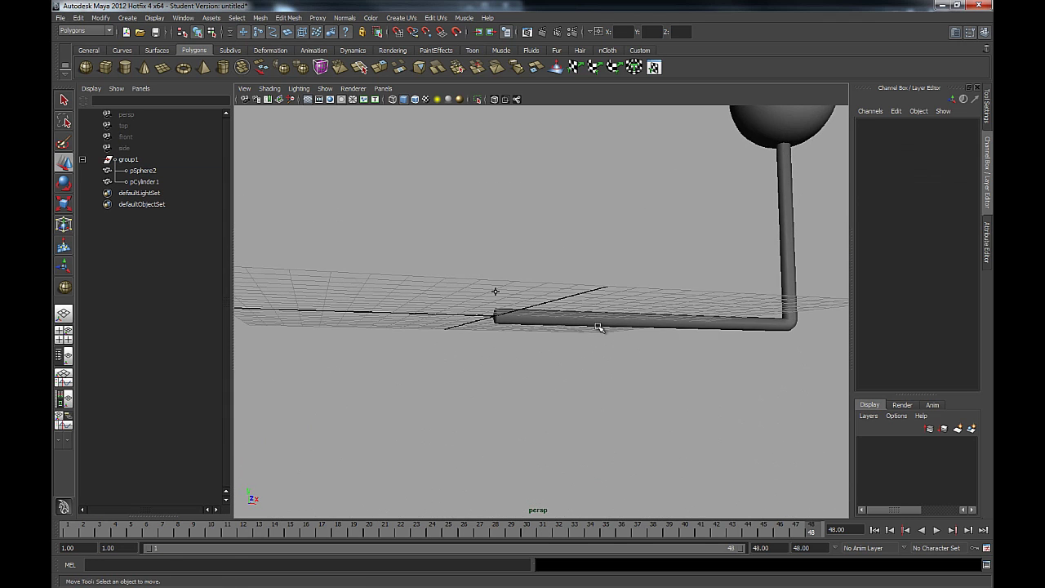
pyautogui.keyDown('alt'); pyautogui.moveTo(626, 283); pyautogui.dragTo(455, 385); pyautogui.keyUp('alt')
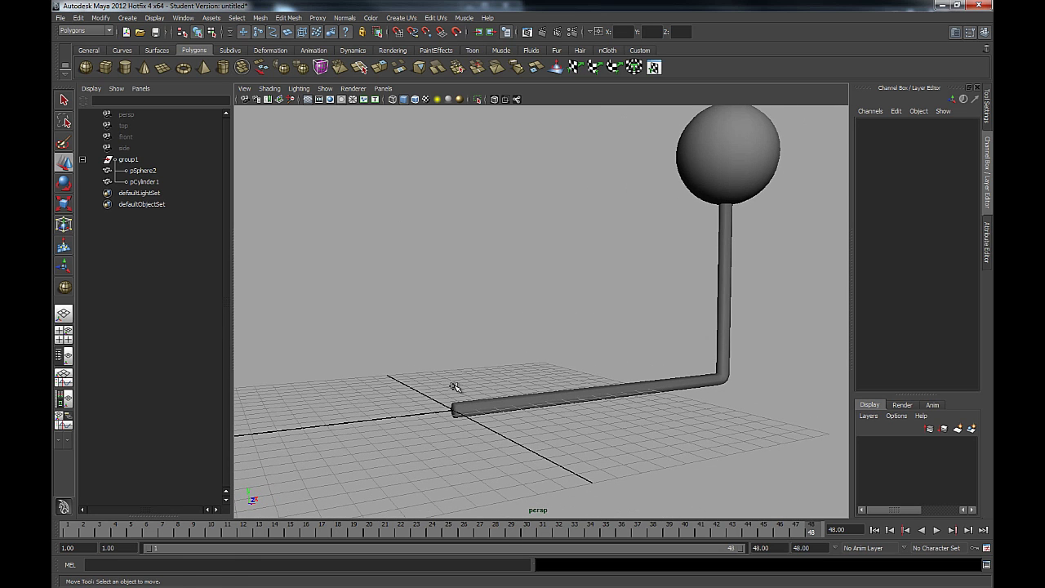
pyautogui.click(461, 406)
pyautogui.click(604, 430)
pyautogui.click(608, 393)
pyautogui.click(751, 251)
pyautogui.click(738, 173)
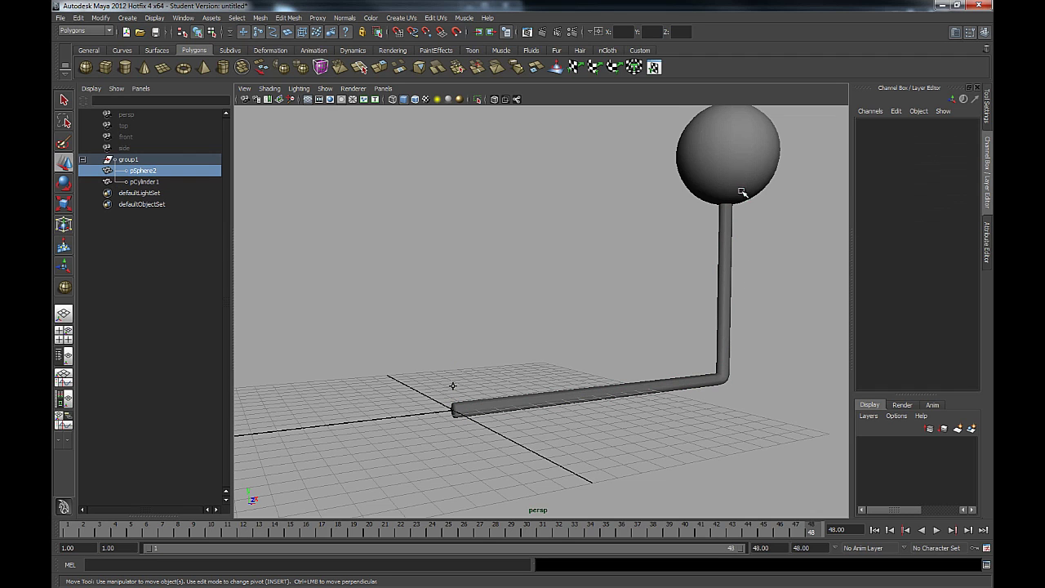
pyautogui.click(722, 354)
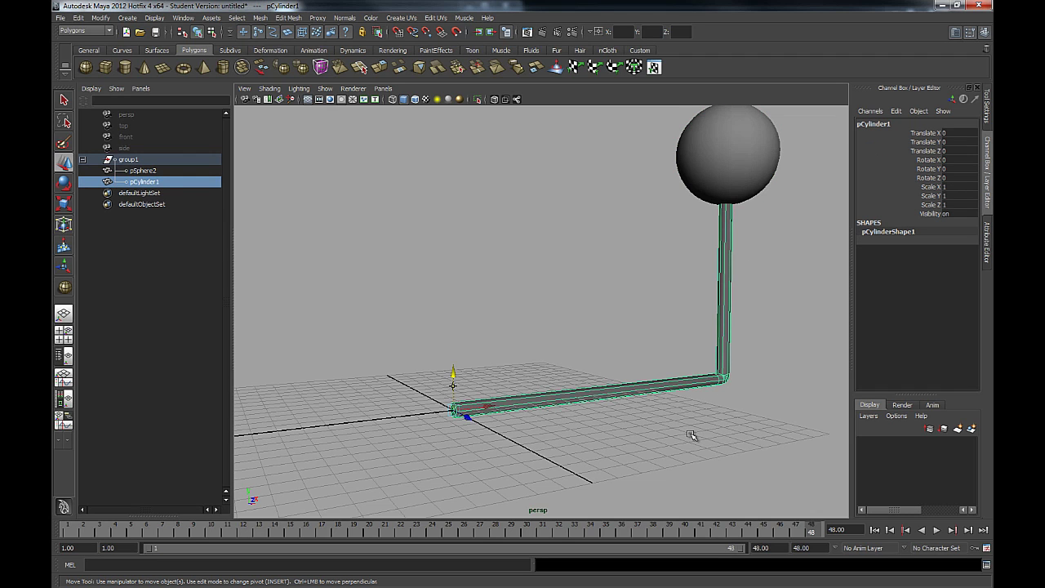
pyautogui.click(690, 435)
pyautogui.press('q')
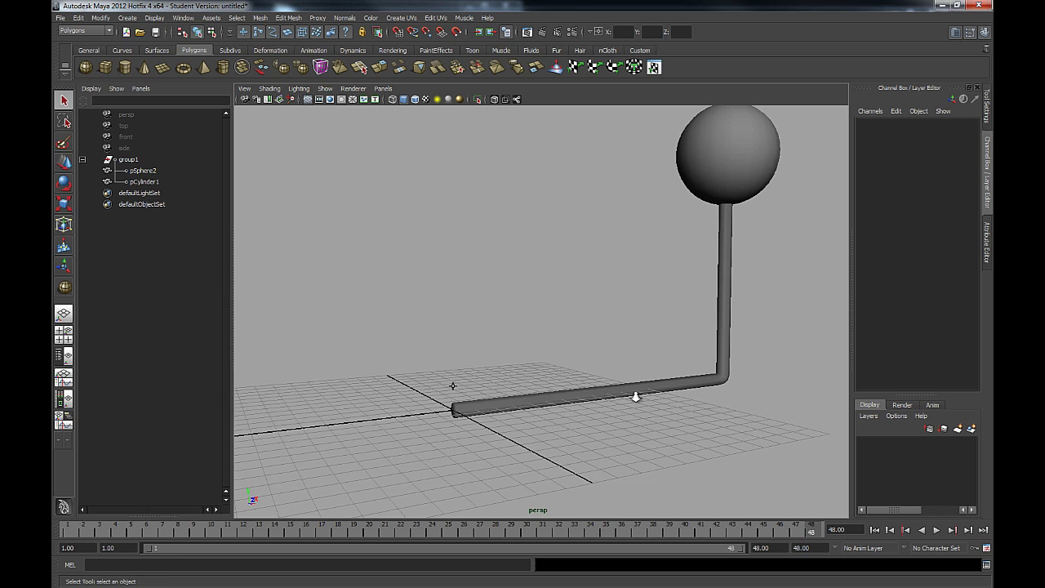
# - Select group1 through its raised selection handle and move the whole group off the grid origin
pyautogui.keyDown('alt'); pyautogui.moveTo(634, 392); pyautogui.dragTo(630, 339, button='right'); pyautogui.keyUp('alt')
pyautogui.keyDown('alt'); pyautogui.moveTo(630, 339); pyautogui.dragTo(572, 300, button='middle'); pyautogui.keyUp('alt')
pyautogui.keyDown('alt'); pyautogui.moveTo(572, 300); pyautogui.dragTo(582, 318); pyautogui.keyUp('alt')
pyautogui.keyDown('alt'); pyautogui.moveTo(582, 318); pyautogui.dragTo(648, 360, button='middle'); pyautogui.keyUp('alt')
pyautogui.keyDown('alt'); pyautogui.moveTo(645, 362); pyautogui.dragTo(606, 357); pyautogui.keyUp('alt')
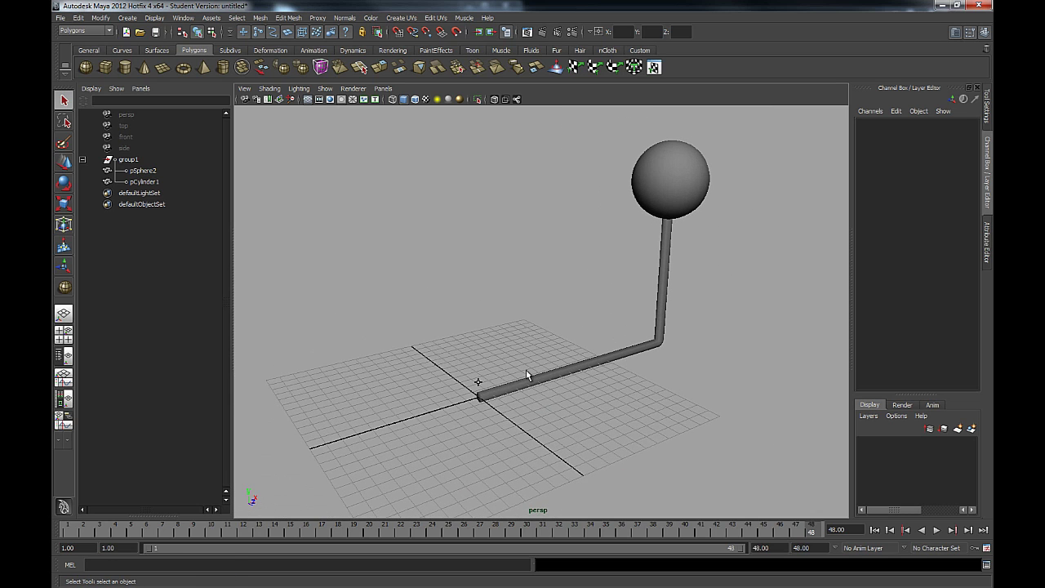
pyautogui.click(479, 381)
pyautogui.press('w')
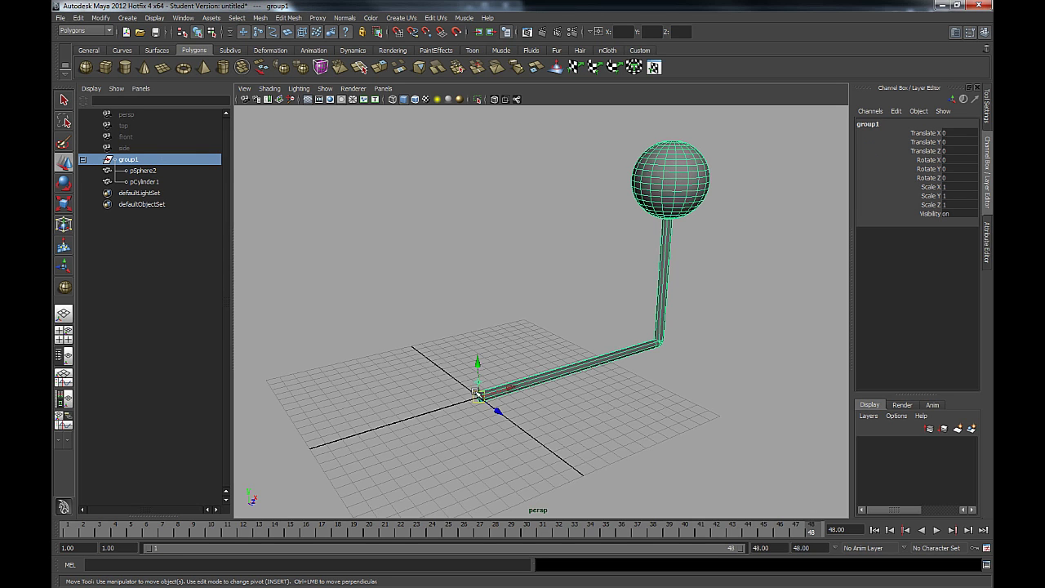
pyautogui.moveTo(476, 394); pyautogui.dragTo(507, 425)
# - Select the pole and the sphere individually, try moving the sphere on its own, and undo the move
pyautogui.click(620, 270)
pyautogui.hotkey('ctrl', 'z')
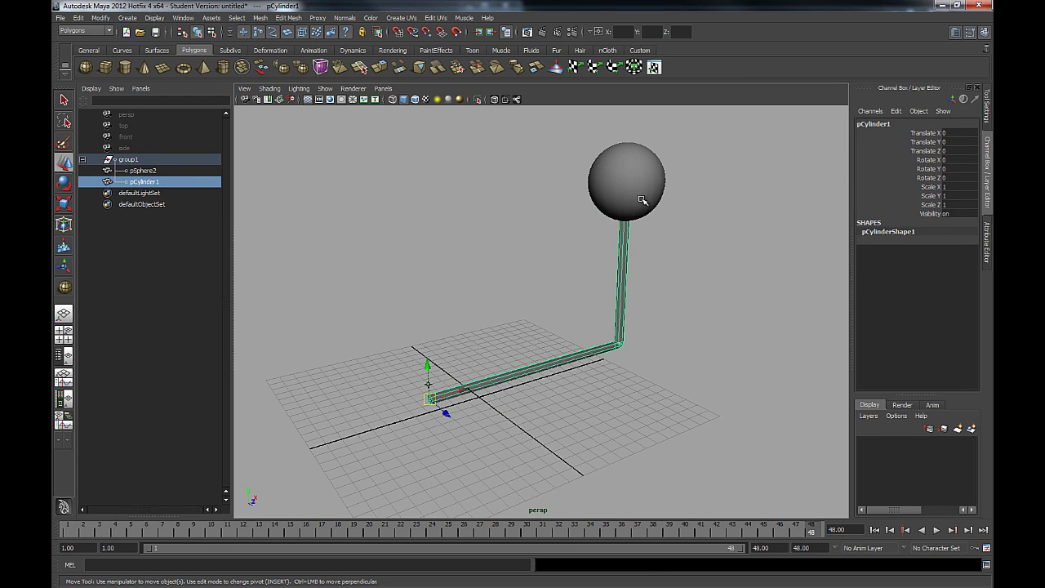
pyautogui.click(643, 200)
pyautogui.moveTo(677, 196); pyautogui.dragTo(705, 434, button='middle')
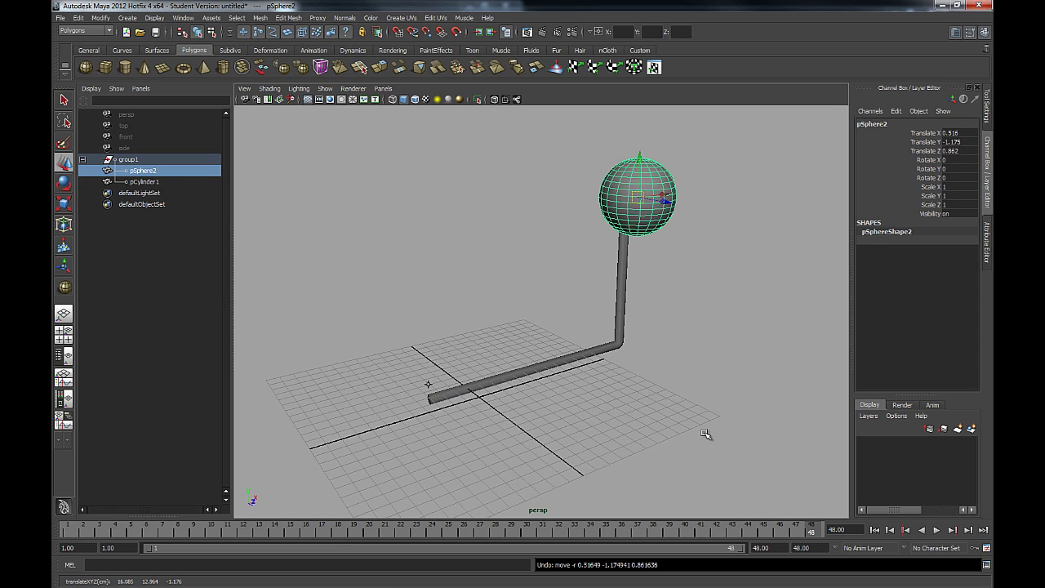
pyautogui.hotkey('ctrl', 'z')
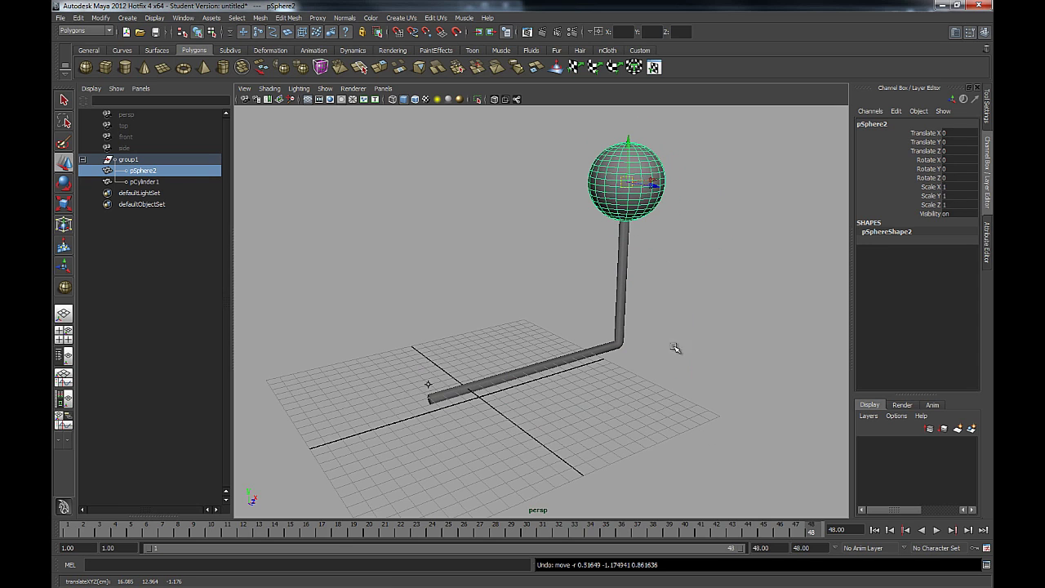
# - Select group1 by its handle and set its Translate X, Y and Z to 0
pyautogui.click(428, 384)
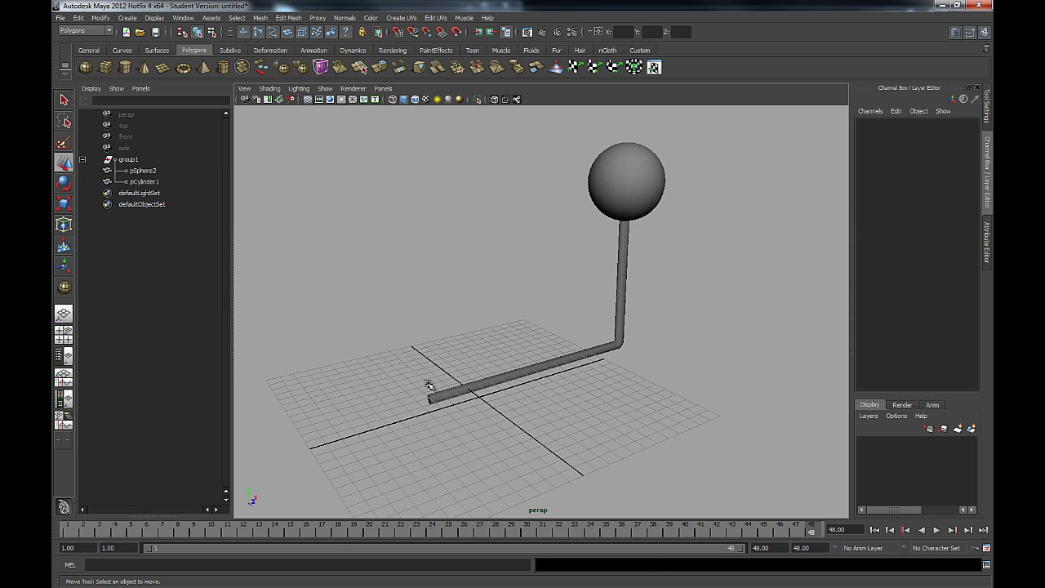
pyautogui.click(436, 395)
pyautogui.moveTo(956, 133); pyautogui.dragTo(958, 150)
pyautogui.write('0')
pyautogui.press('Return')
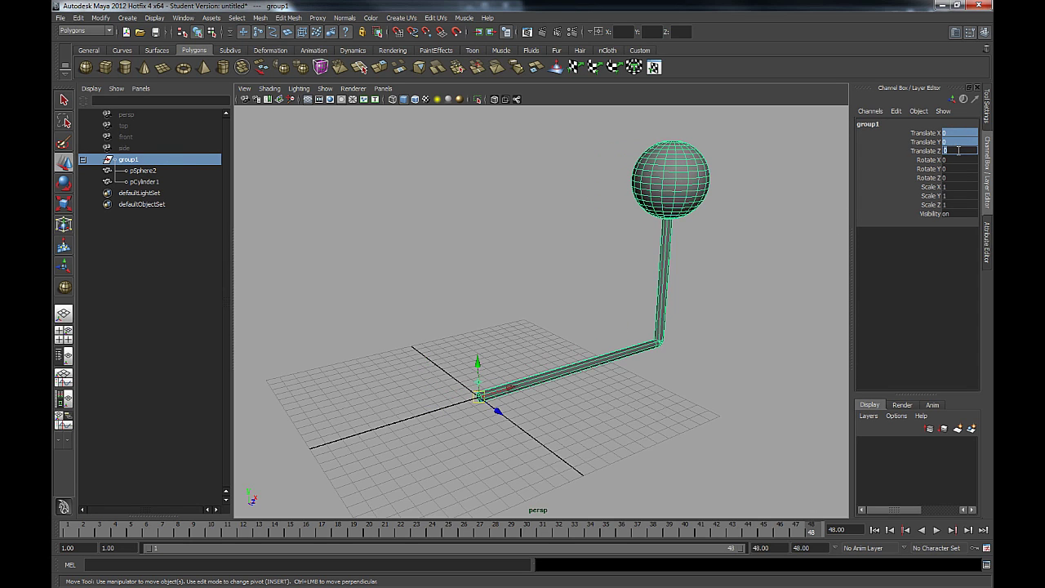
# - Deselect the group and hide the grid in the perspective view
pyautogui.keyDown('alt'); pyautogui.moveTo(631, 298); pyautogui.dragTo(628, 330); pyautogui.keyUp('alt')
pyautogui.press('q')
pyautogui.click(745, 305)
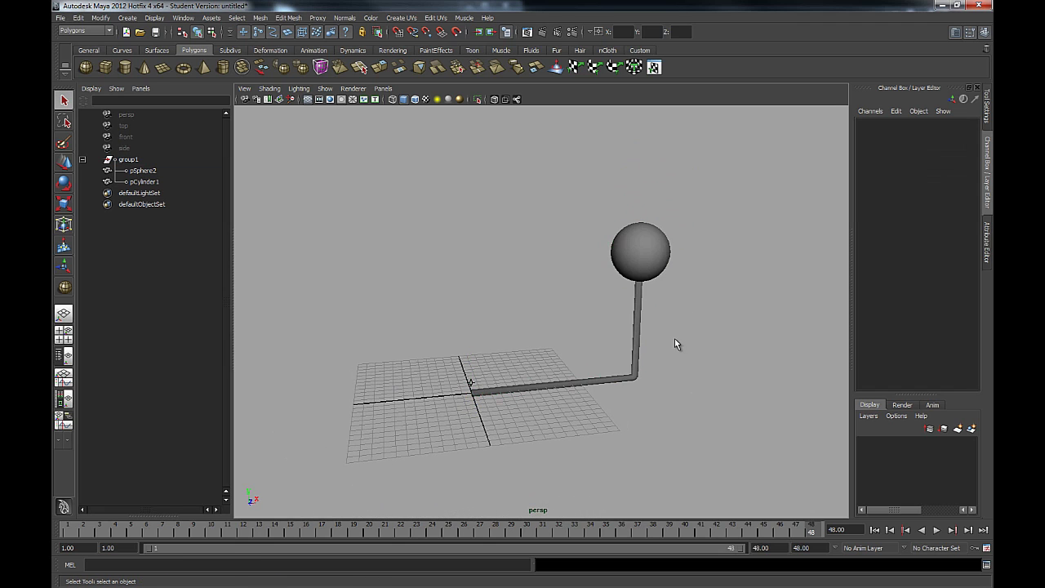
pyautogui.keyDown('alt'); pyautogui.moveTo(674, 340); pyautogui.dragTo(696, 311, button='middle'); pyautogui.keyUp('alt')
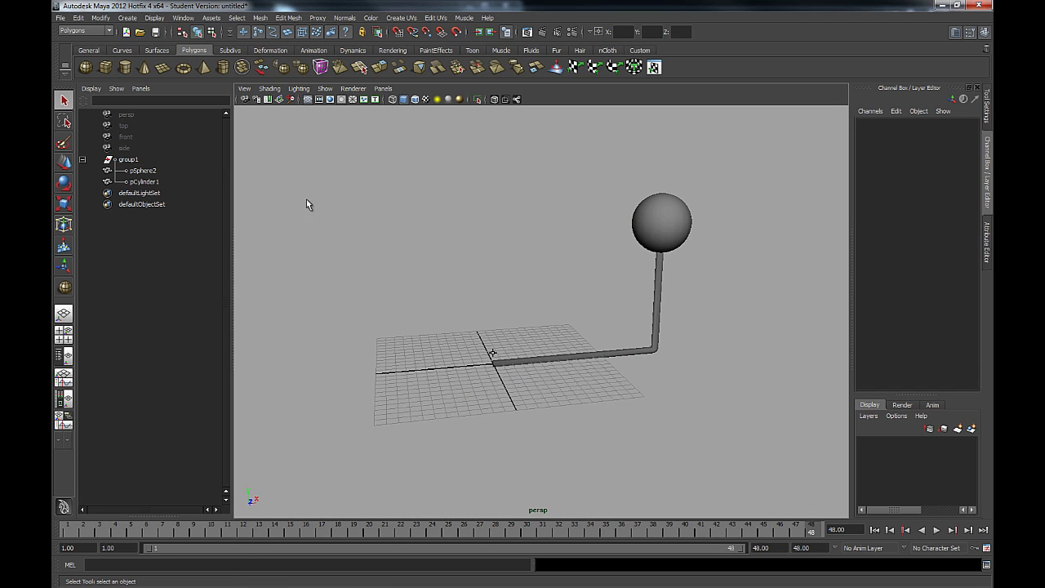
pyautogui.click(308, 99)
pyautogui.keyDown('alt'); pyautogui.moveTo(552, 235); pyautogui.dragTo(602, 276); pyautogui.keyUp('alt')
pyautogui.keyDown('alt'); pyautogui.moveTo(590, 287); pyautogui.dragTo(635, 218); pyautogui.keyUp('alt')
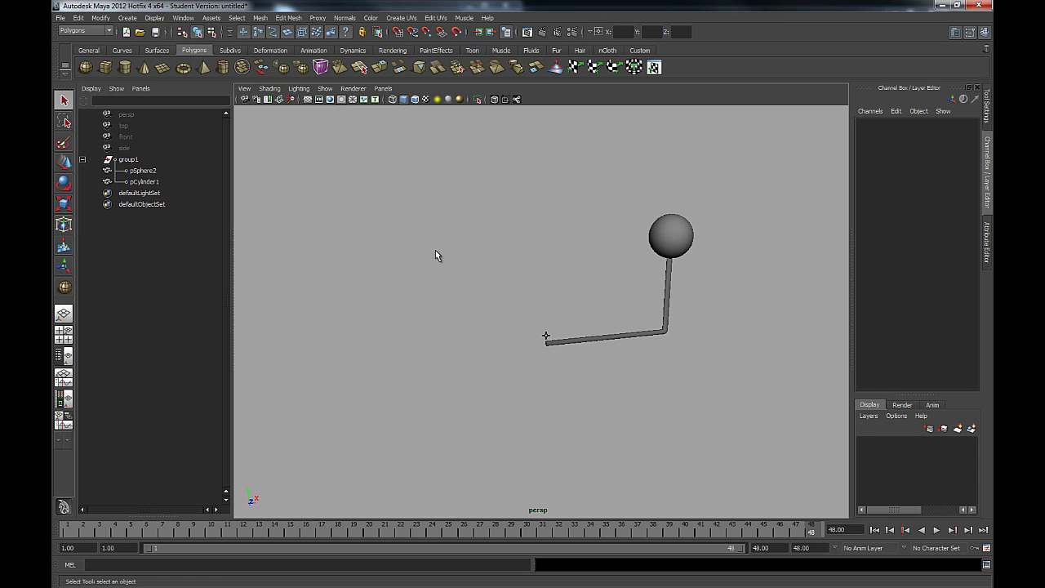
pyautogui.keyDown('alt'); pyautogui.moveTo(516, 317); pyautogui.dragTo(529, 339); pyautogui.keyUp('alt')
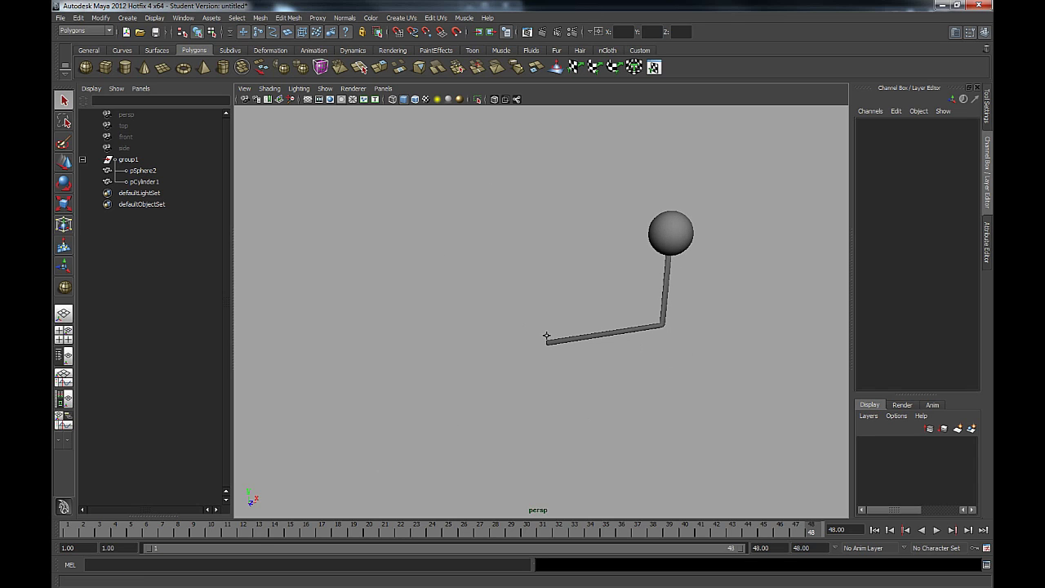
# - Switch to Windows Photo Viewer to examine the steampunk-004 reference image, and move its window out of the way
pyautogui.hotkey('alt', 'Tab')
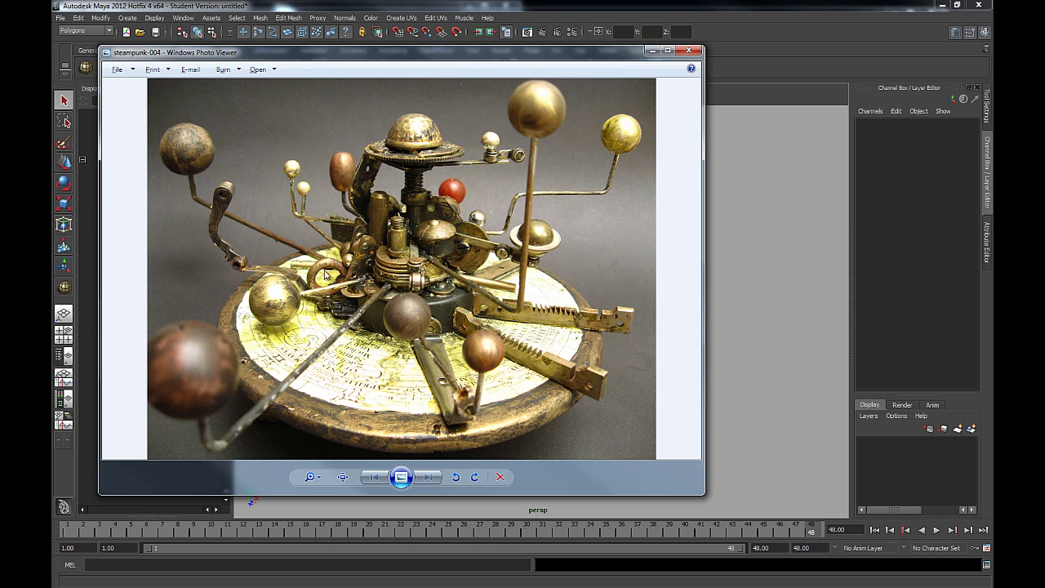
pyautogui.moveTo(562, 62); pyautogui.dragTo(65, 75)
pyautogui.click(54, 75)
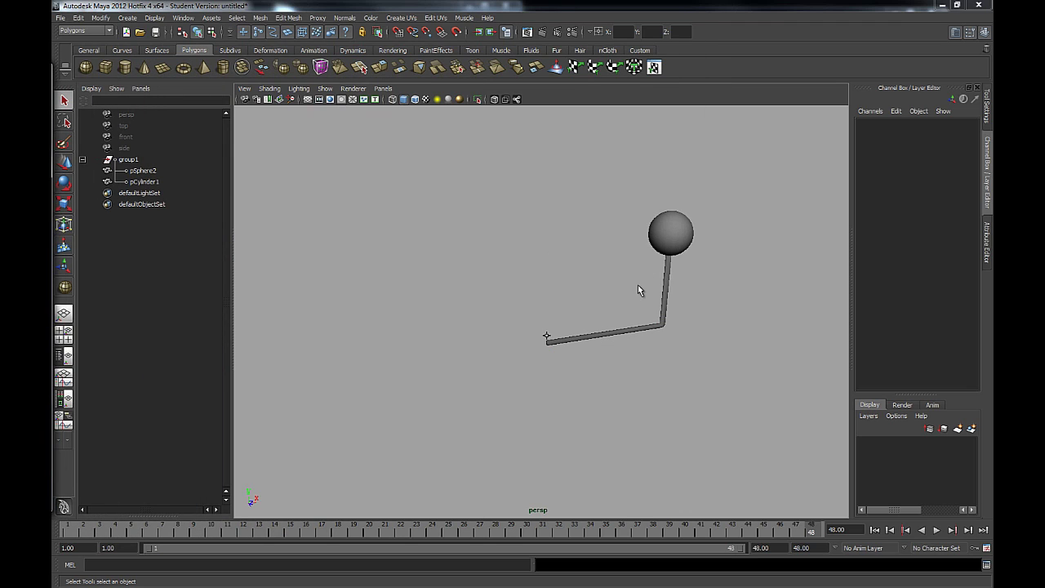
# - Select pSphere2 and set a keyframe on all its channels at frame 1
pyautogui.scroll(3, 562, 271)
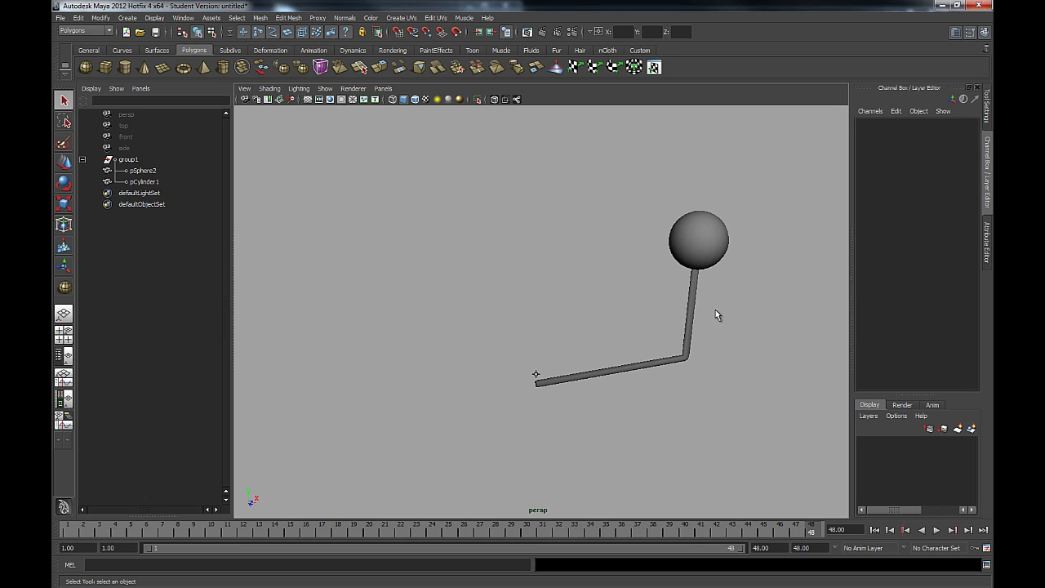
pyautogui.click(685, 256)
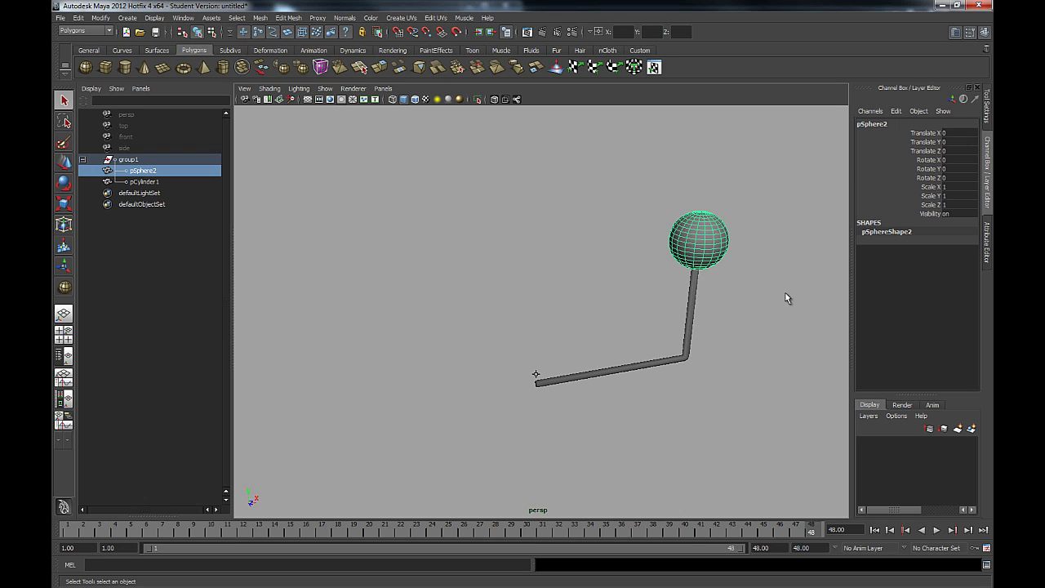
pyautogui.keyDown('alt'); pyautogui.moveTo(785, 292); pyautogui.dragTo(653, 311, button='middle'); pyautogui.keyUp('alt')
pyautogui.keyDown('alt'); pyautogui.moveTo(590, 280); pyautogui.dragTo(647, 351, button='right'); pyautogui.keyUp('alt')
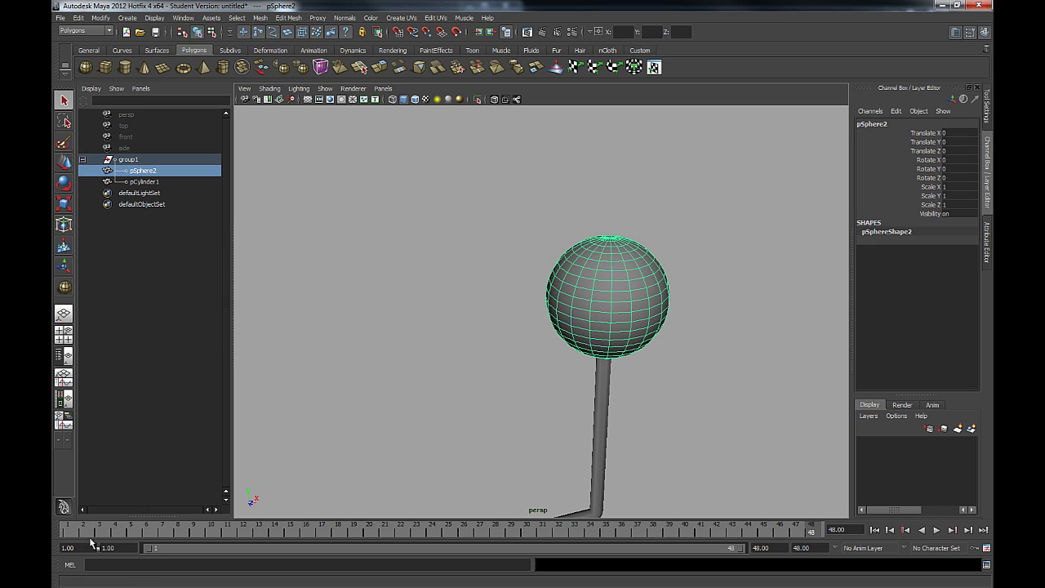
pyautogui.click(77, 532)
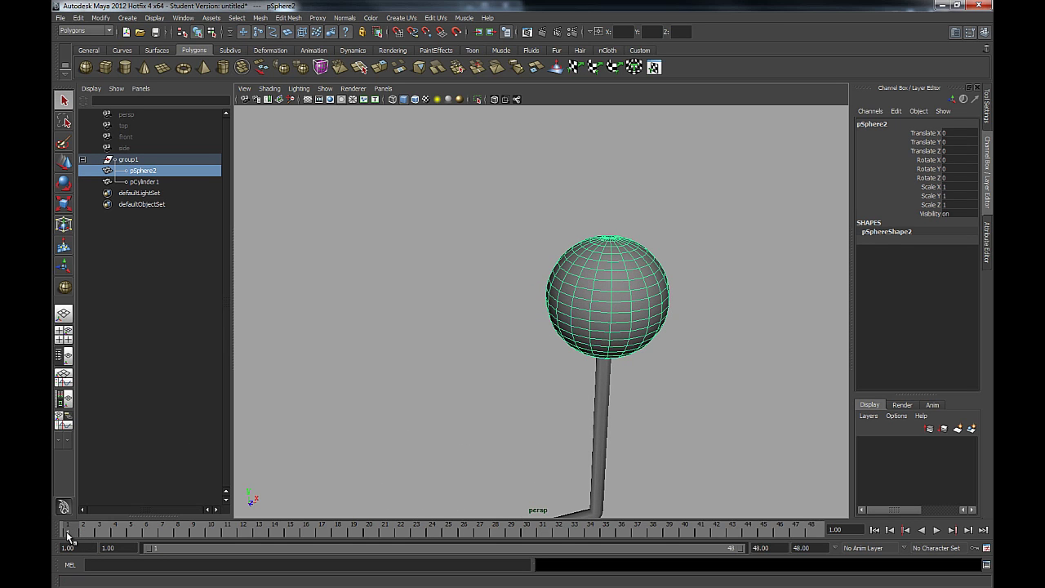
pyautogui.press('s')
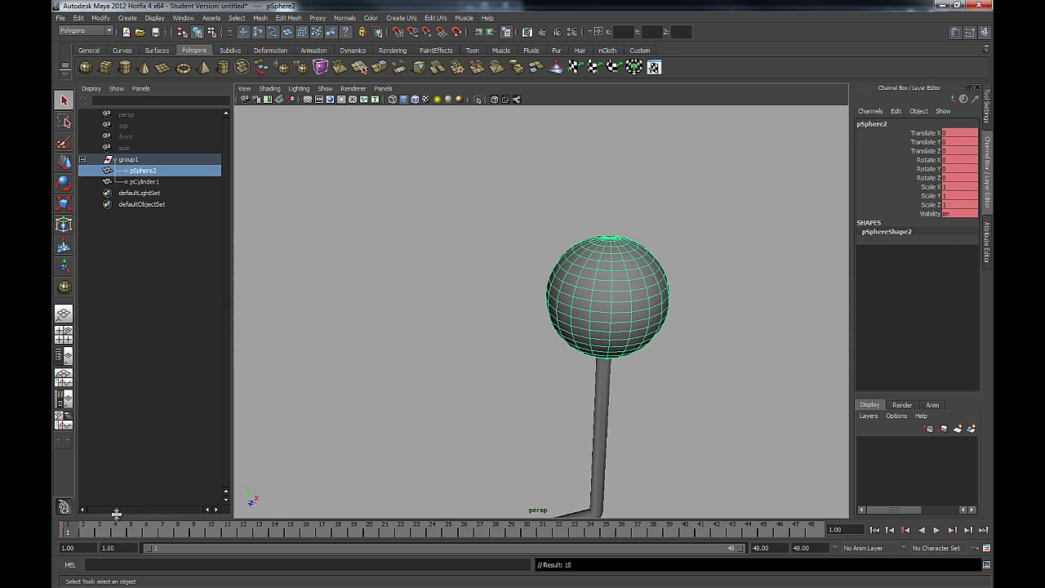
# - At frame 48, set pSphere2's Rotate Y to 180, enable auto keyframing and set a keyframe
pyautogui.hotkey('alt', 'v')
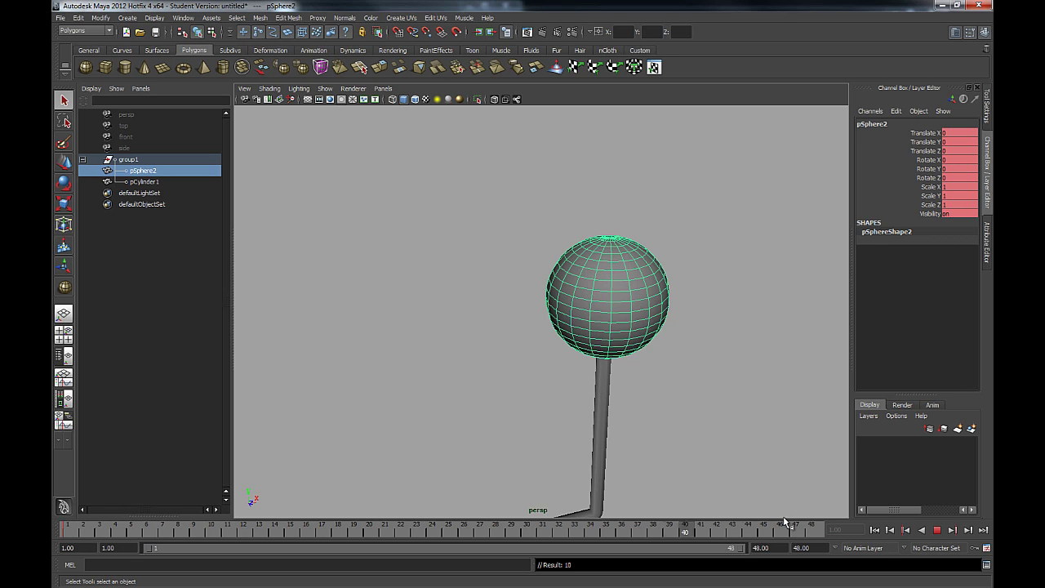
pyautogui.click(949, 168)
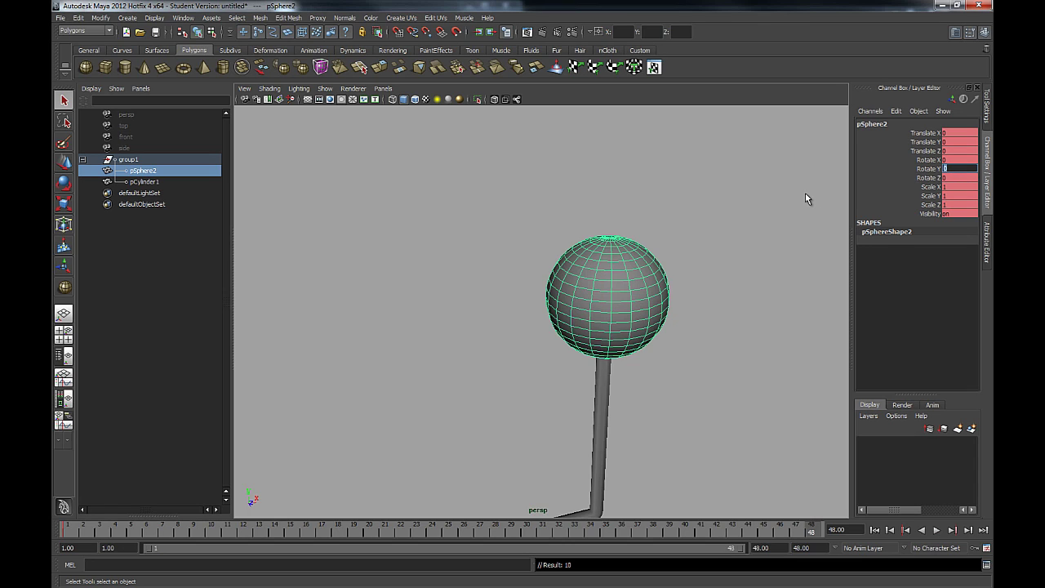
pyautogui.write('180')
pyautogui.press('Return')
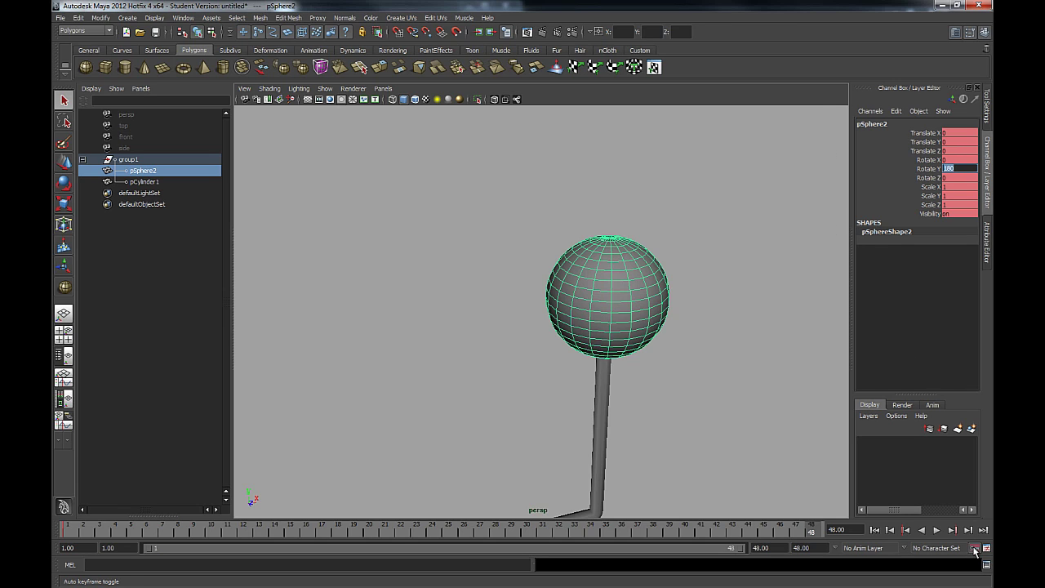
pyautogui.click(774, 98)
pyautogui.press('s')
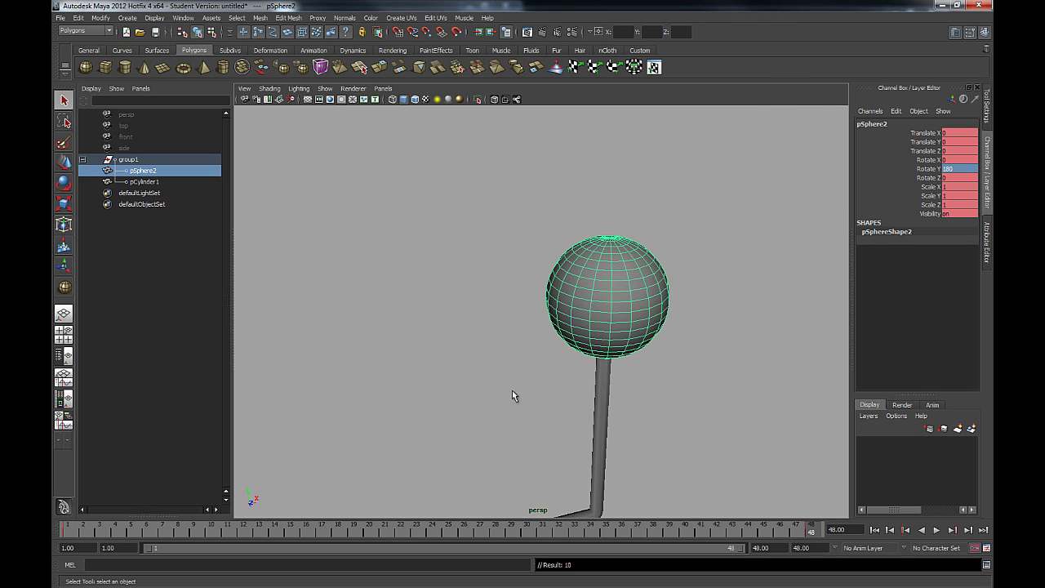
# - Play back the sphere's rotation up close and with the whole pole in view, and return to frame 1
pyautogui.hotkey('alt', 'v')
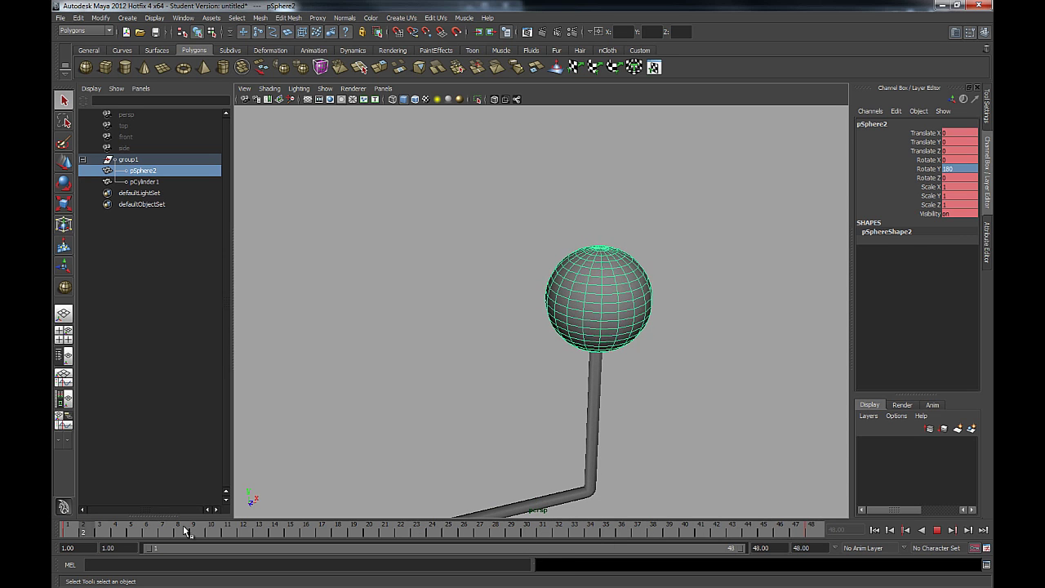
pyautogui.hotkey('alt', 'v')
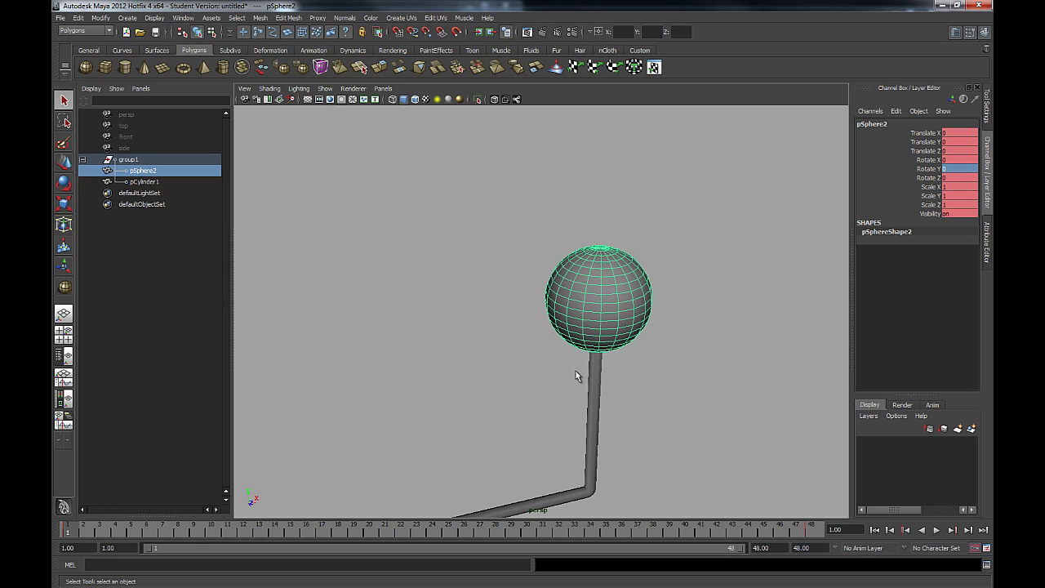
pyautogui.keyDown('alt'); pyautogui.moveTo(575, 371); pyautogui.dragTo(499, 296, button='right'); pyautogui.keyUp('alt')
pyautogui.keyDown('alt'); pyautogui.moveTo(499, 296); pyautogui.dragTo(559, 251, button='middle'); pyautogui.keyUp('alt')
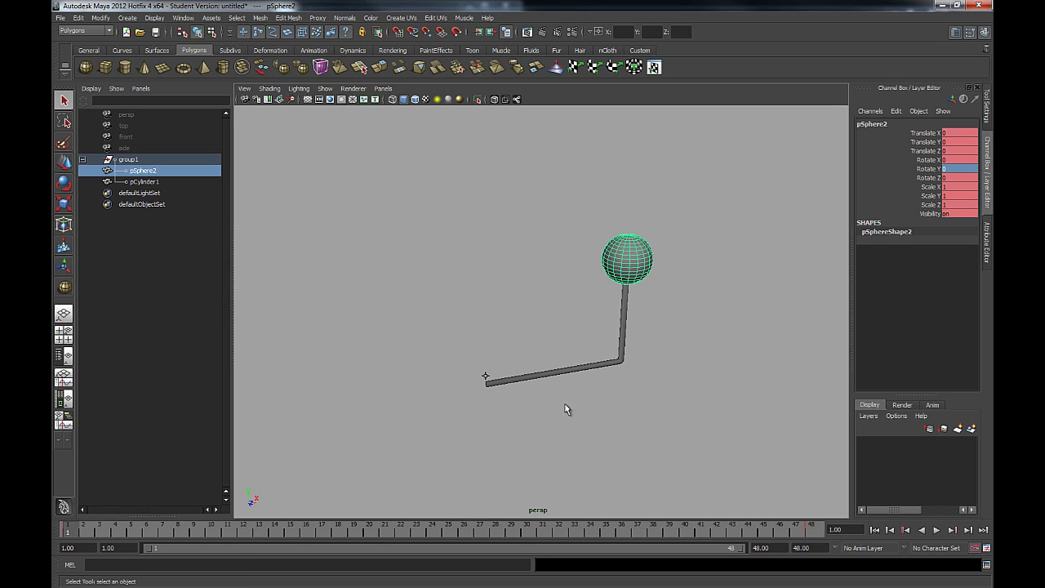
pyautogui.hotkey('alt', 'v')
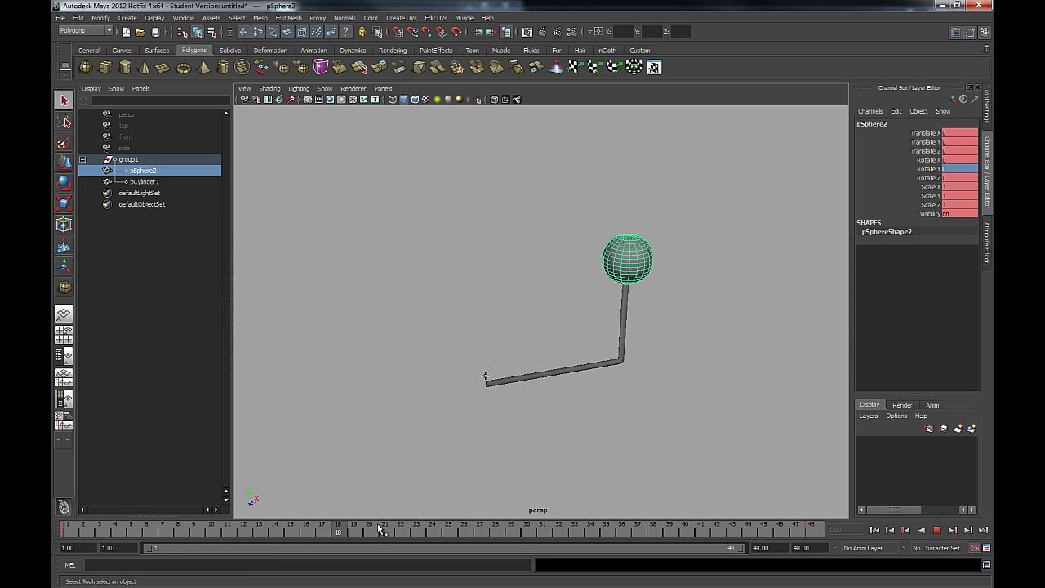
pyautogui.moveTo(377, 523)
pyautogui.mouseDown()
pyautogui.moveTo(525, 531)
pyautogui.moveTo(60, 534)
pyautogui.mouseUp()
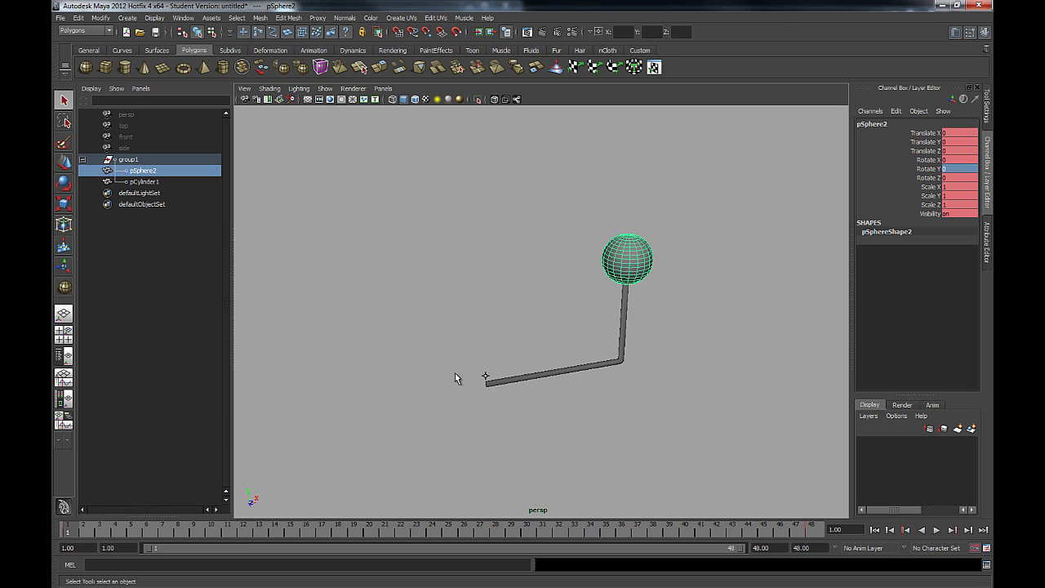
# - Keyframe all channels of group1 at frame 1, and set its Rotate Y to 359 at frame 48
pyautogui.press('Up')
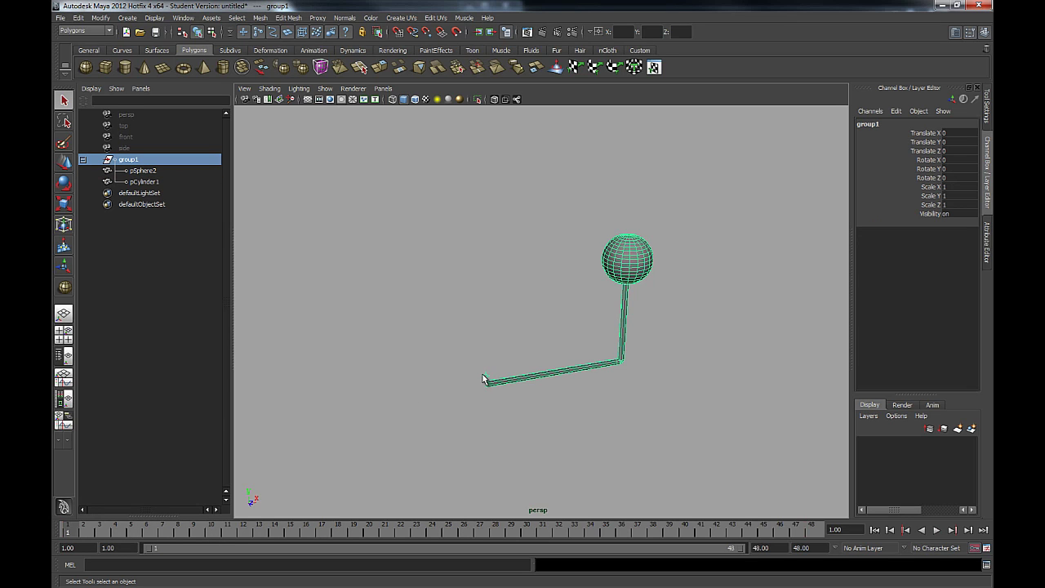
pyautogui.press('s')
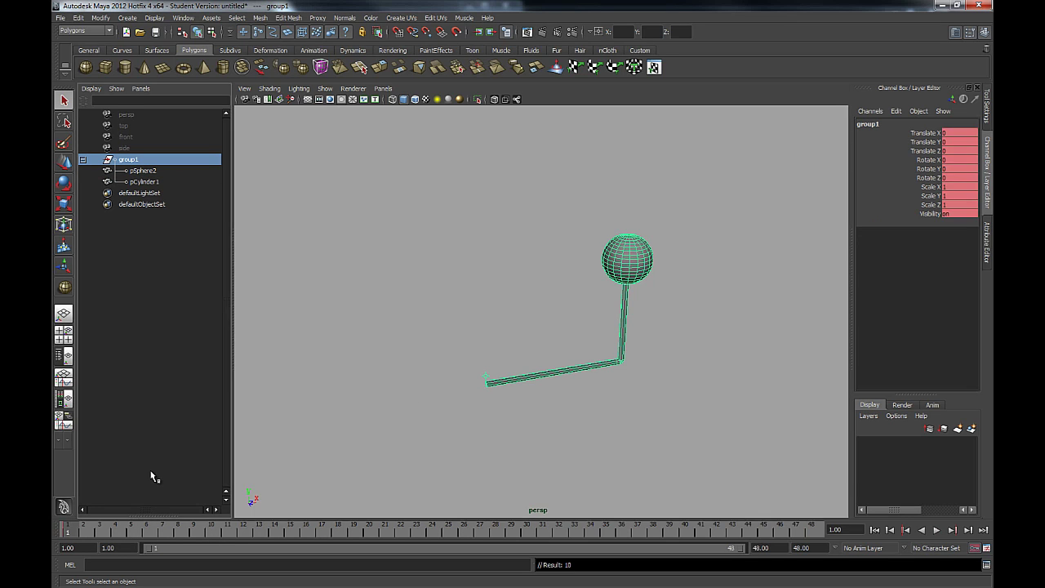
pyautogui.click(818, 529)
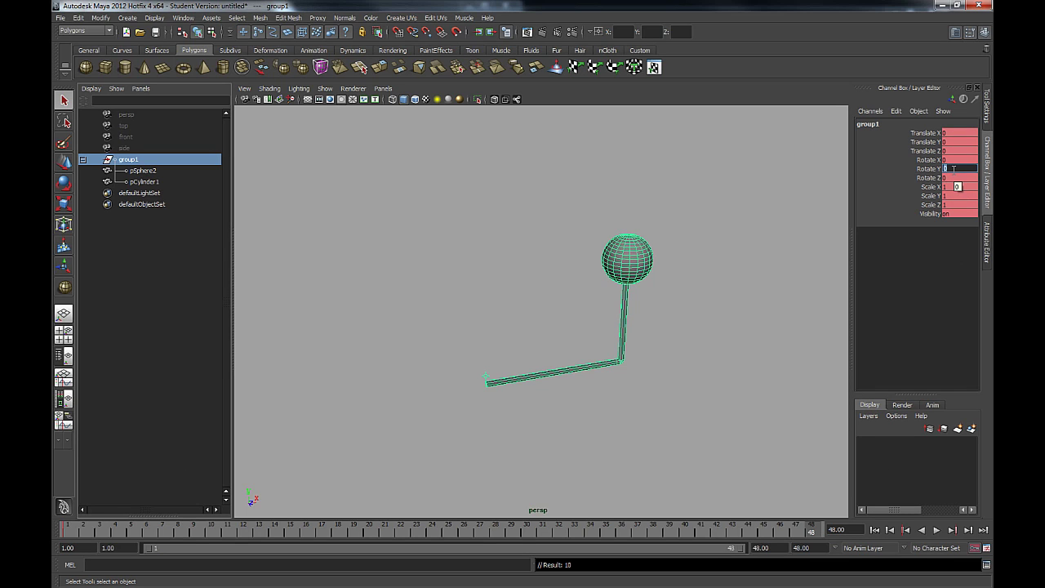
pyautogui.write('359')
pyautogui.press('Return')
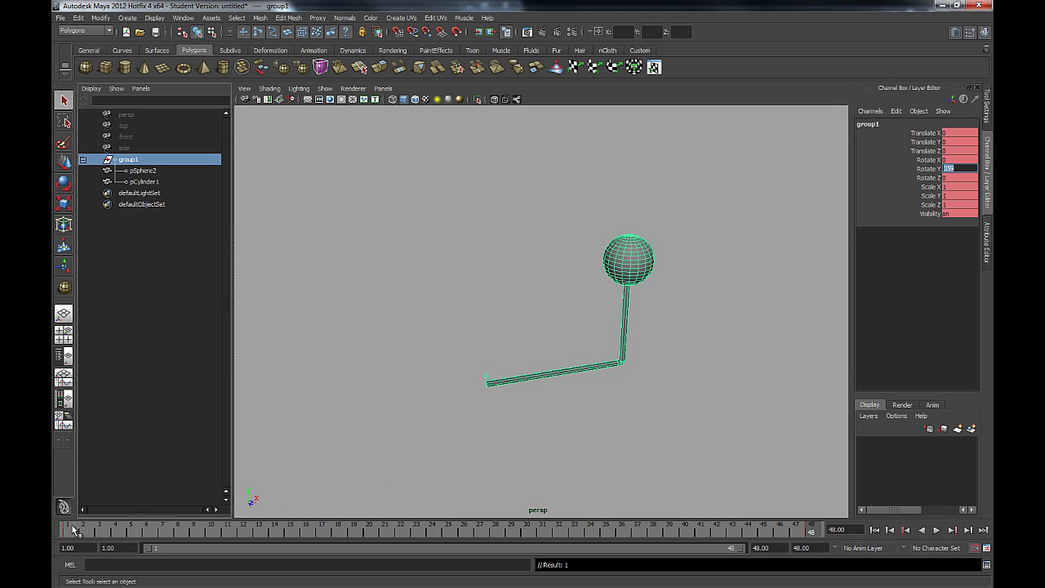
# - Play and scrub the timeline to check group1's rotation together with the sphere's own spin
pyautogui.click(73, 529)
pyautogui.hotkey('alt', 'v')
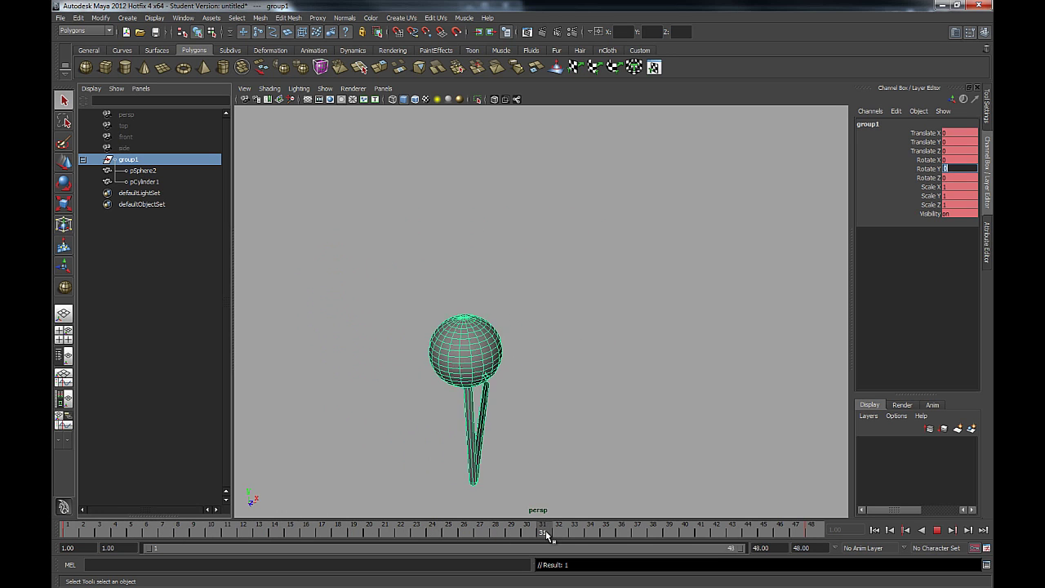
pyautogui.moveTo(765, 519)
pyautogui.mouseDown()
pyautogui.moveTo(808, 527)
pyautogui.moveTo(494, 515)
pyautogui.moveTo(298, 536)
pyautogui.moveTo(74, 531)
pyautogui.moveTo(537, 513)
pyautogui.moveTo(687, 521)
pyautogui.mouseUp()
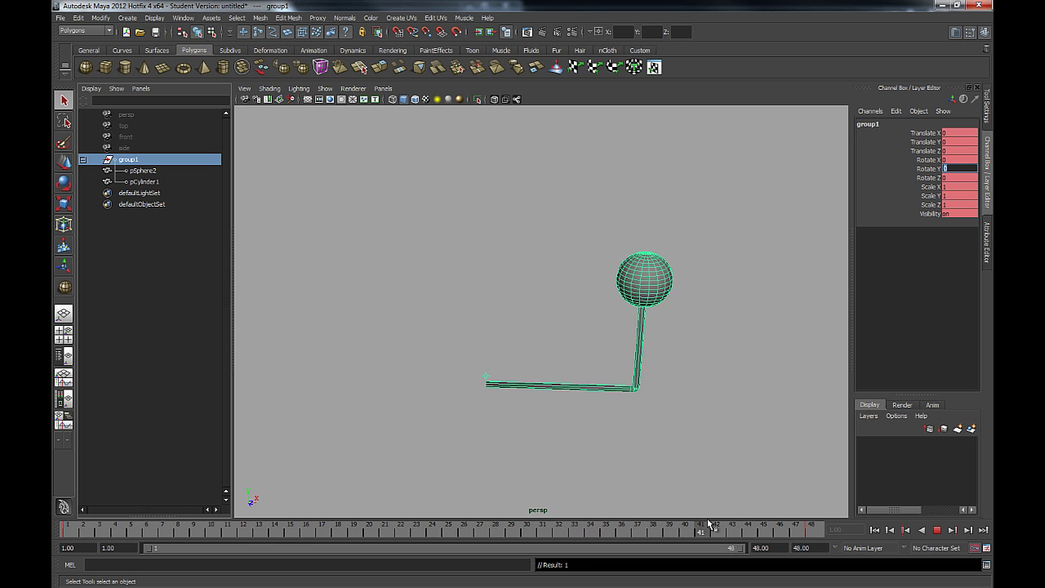
pyautogui.click(664, 307)
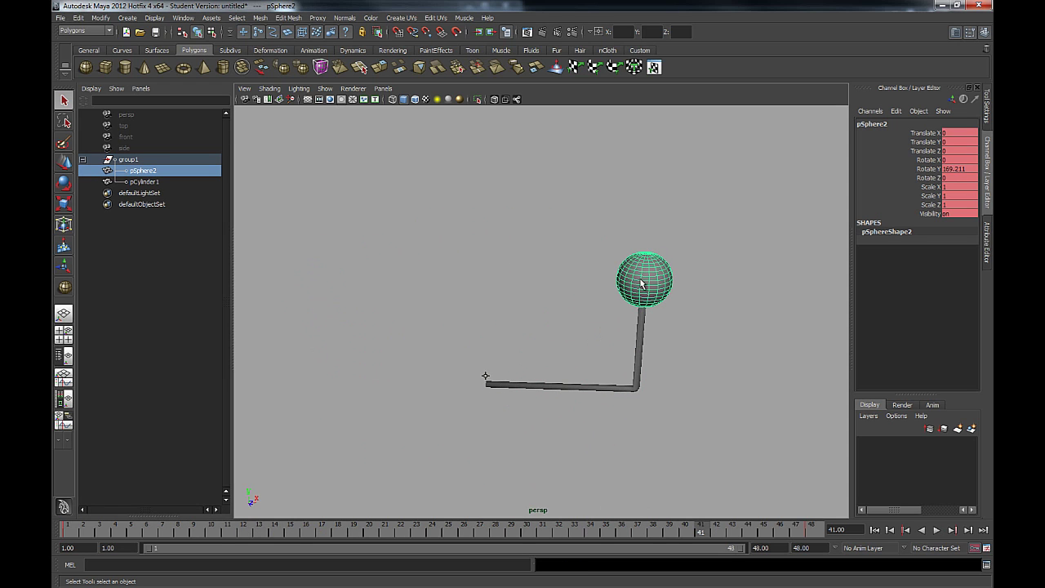
pyautogui.moveTo(700, 529); pyautogui.dragTo(812, 528)
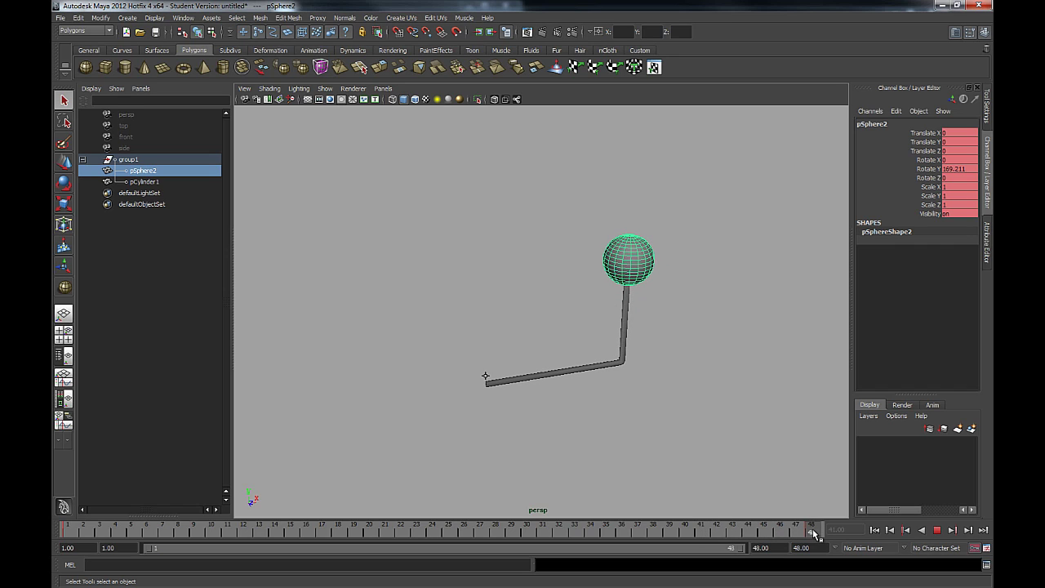
# - Deselect everything, turn on textured display and scrub the animation back to frame 1
pyautogui.click(753, 276)
pyautogui.press('6')
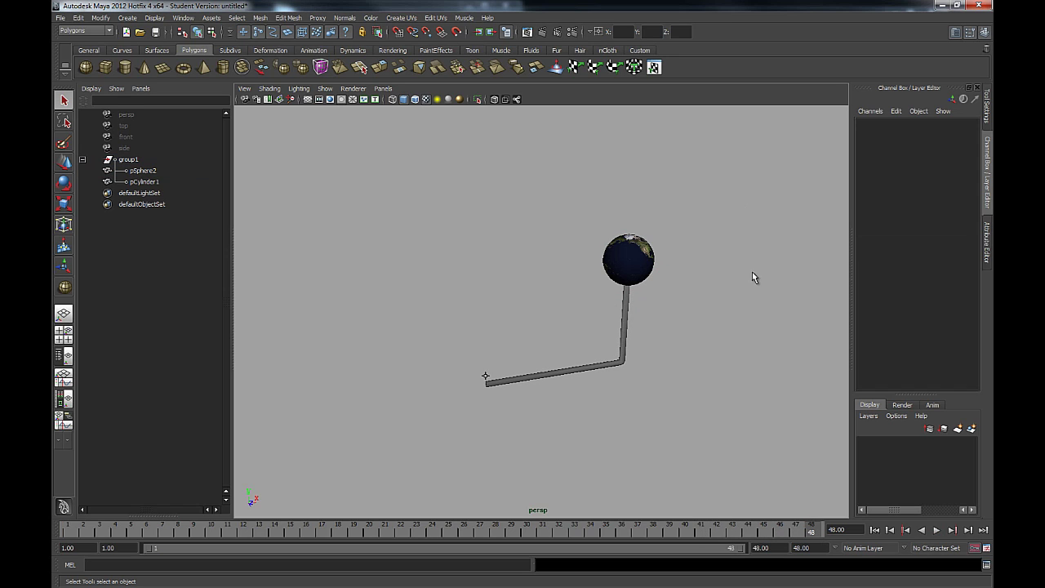
pyautogui.moveTo(812, 529); pyautogui.dragTo(76, 530)
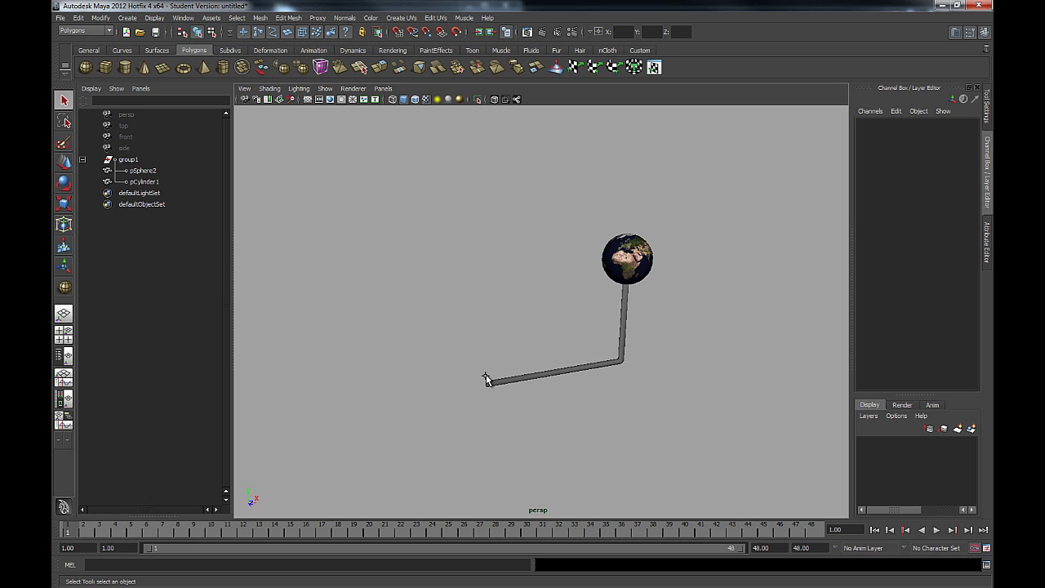
# - Select group1 by its selection handle, duplicate it and expand the duplicate's hierarchy in the Outliner
pyautogui.click(486, 380)
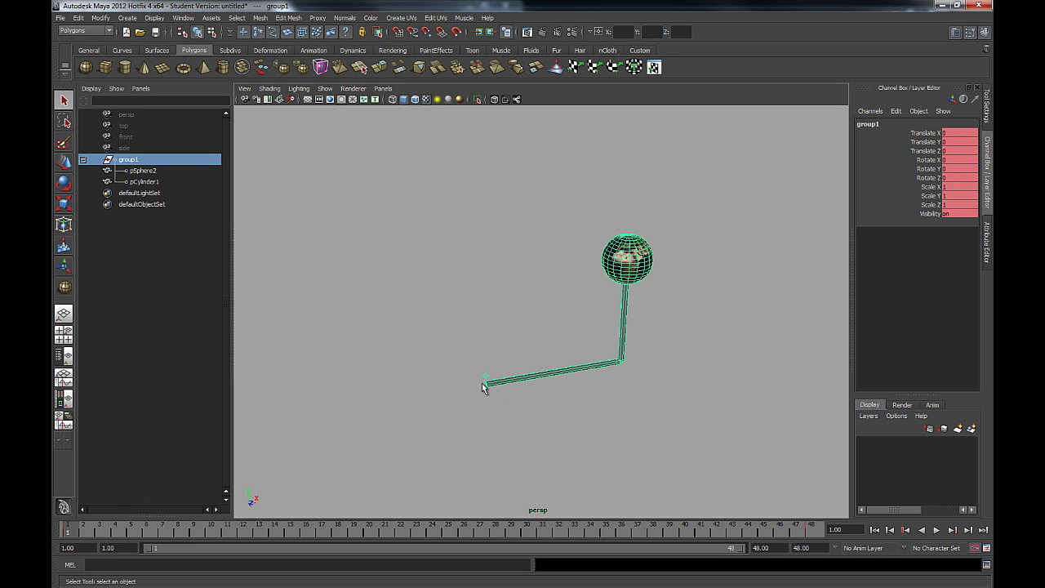
pyautogui.scroll(-3, 596, 408)
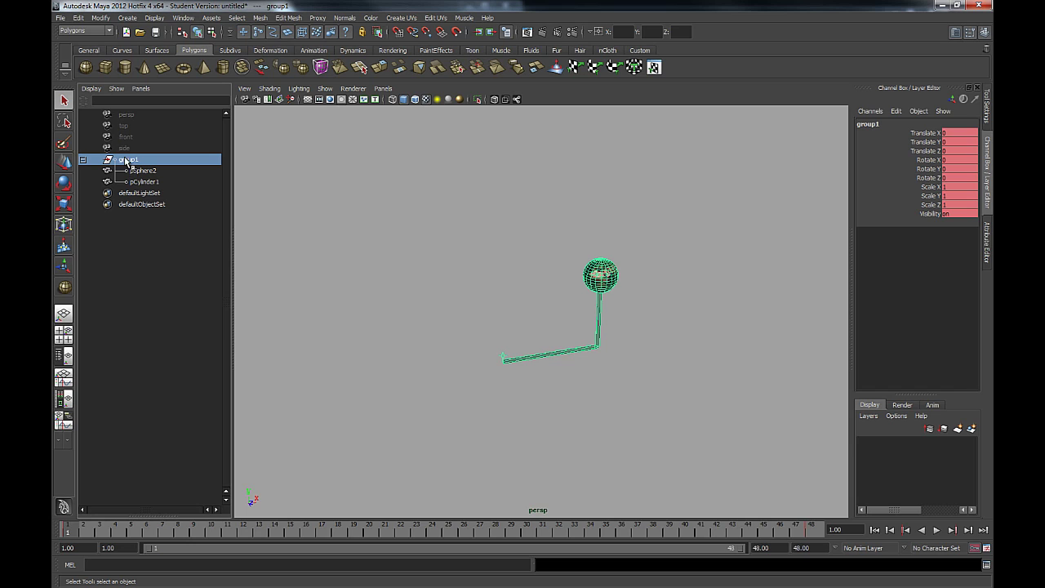
pyautogui.click(82, 19)
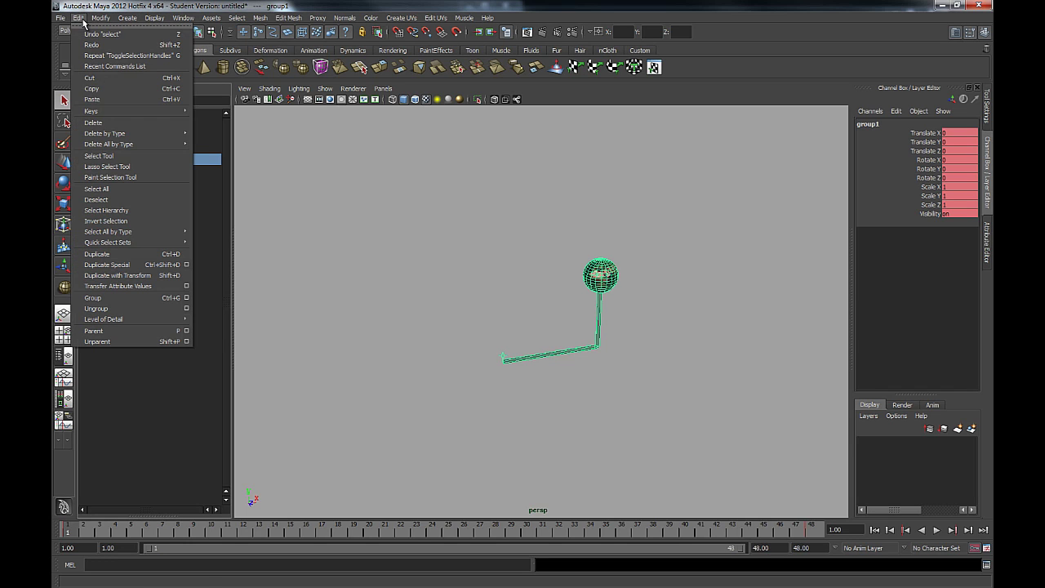
pyautogui.click(123, 253)
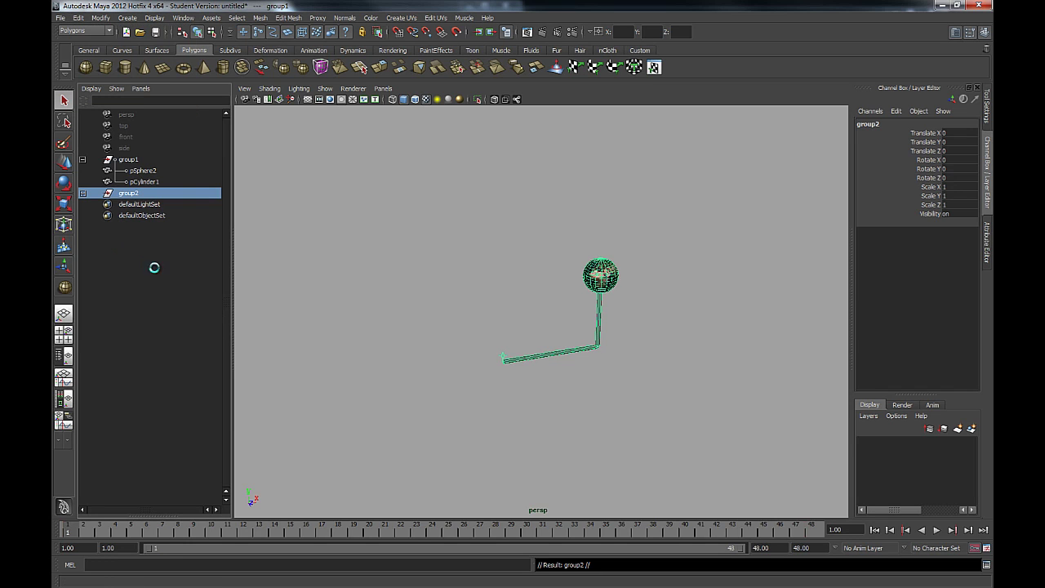
pyautogui.click(82, 193)
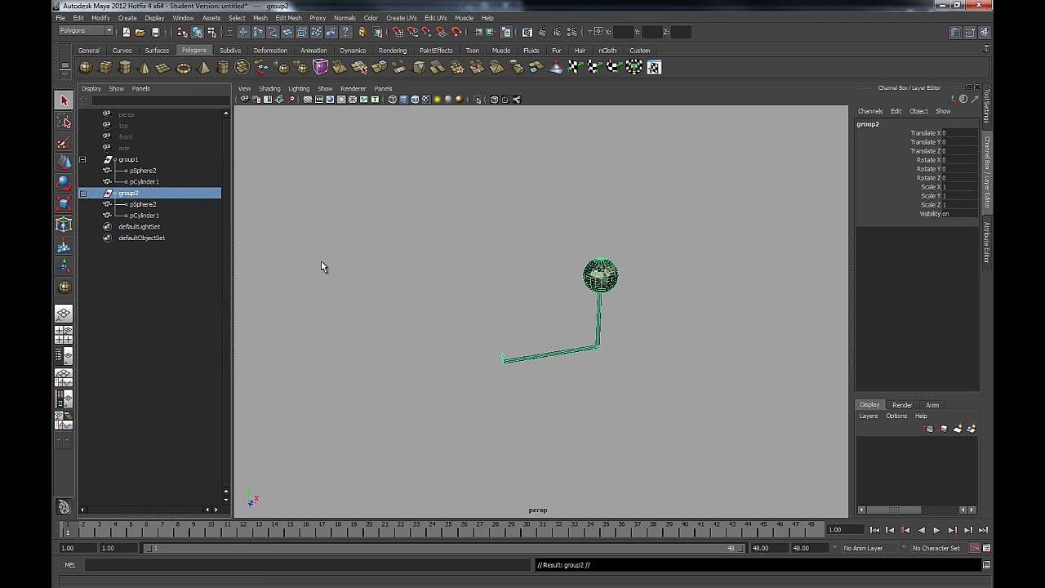
# - Scale group2 uniformly to about 1.5 and lower it to a Translate Y of about -2.74
pyautogui.press('r')
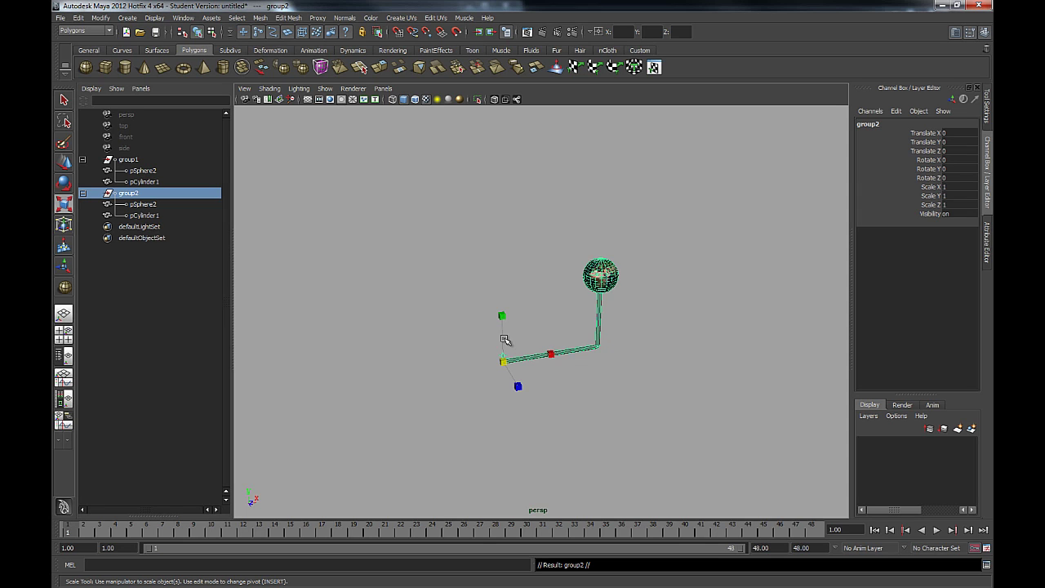
pyautogui.moveTo(507, 362); pyautogui.dragTo(583, 358)
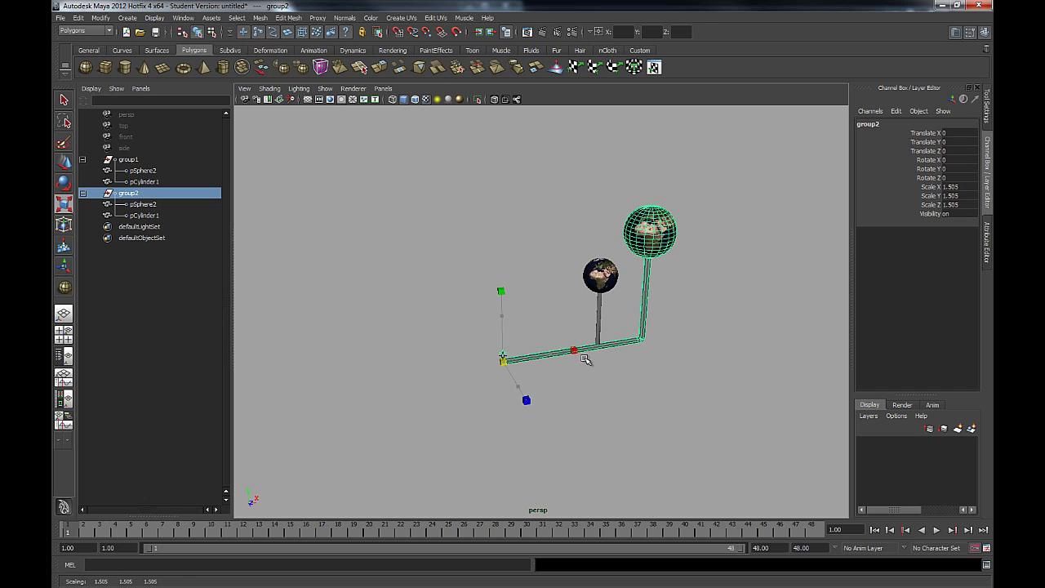
pyautogui.press('w')
pyautogui.moveTo(501, 327); pyautogui.dragTo(501, 347)
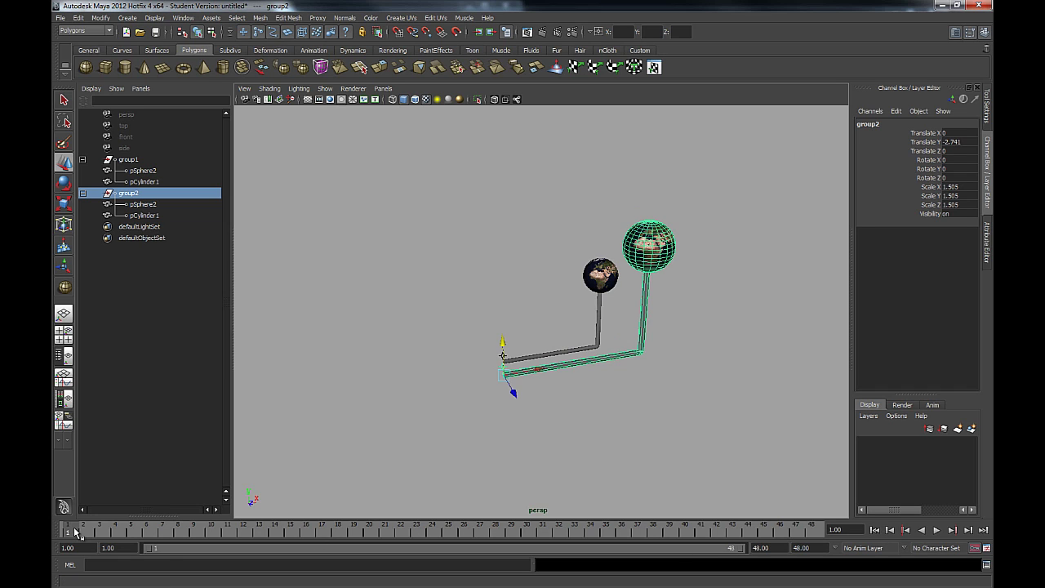
# - Play back the timeline to compare the movement of both groups, return to frame 1 and view them closer
pyautogui.hotkey('alt', 'v')
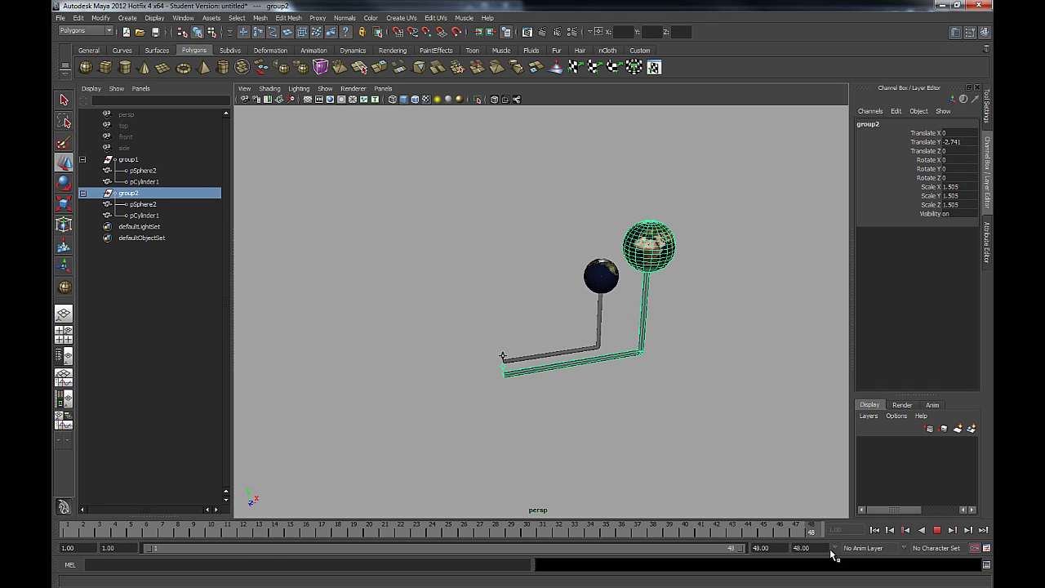
pyautogui.click(804, 483)
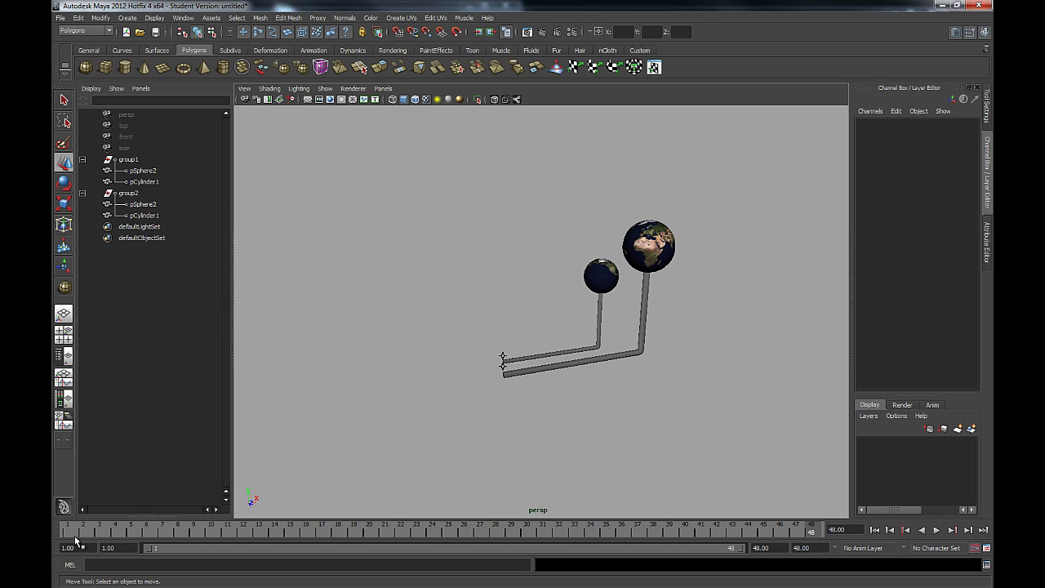
pyautogui.hotkey('alt', 'v')
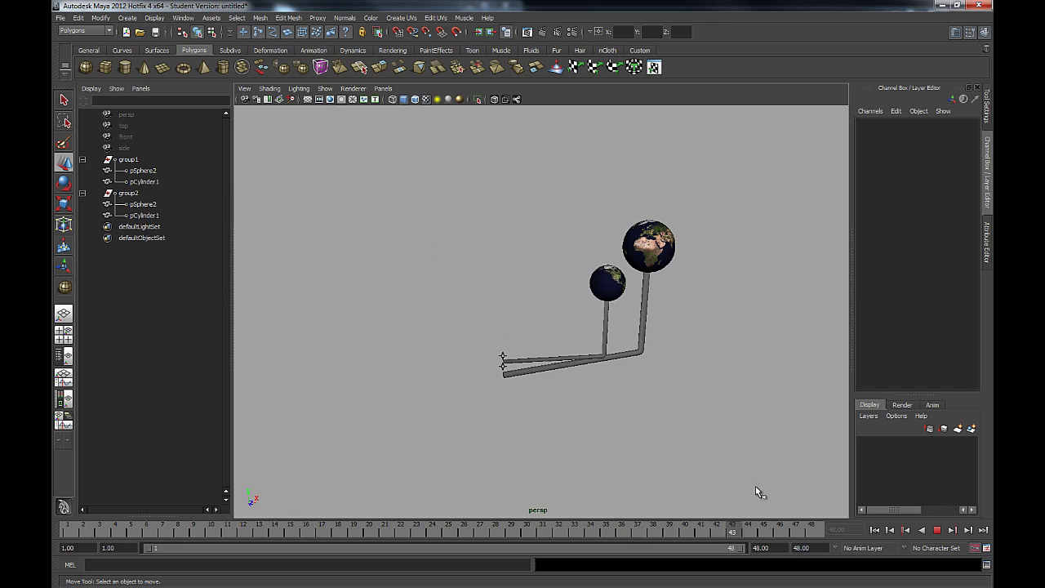
pyautogui.click(71, 525)
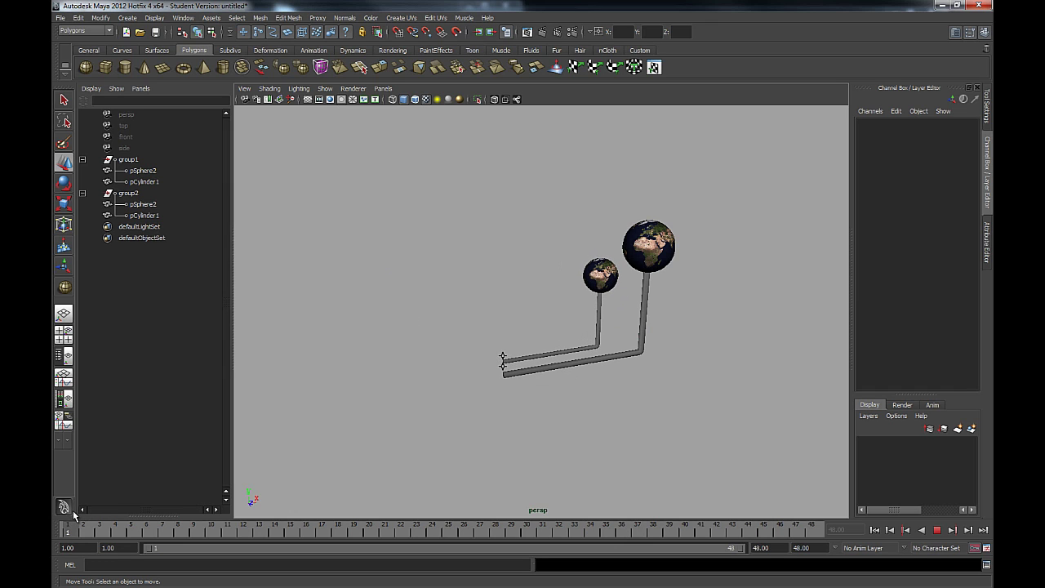
pyautogui.keyDown('alt'); pyautogui.moveTo(700, 347); pyautogui.dragTo(699, 305); pyautogui.keyUp('alt')
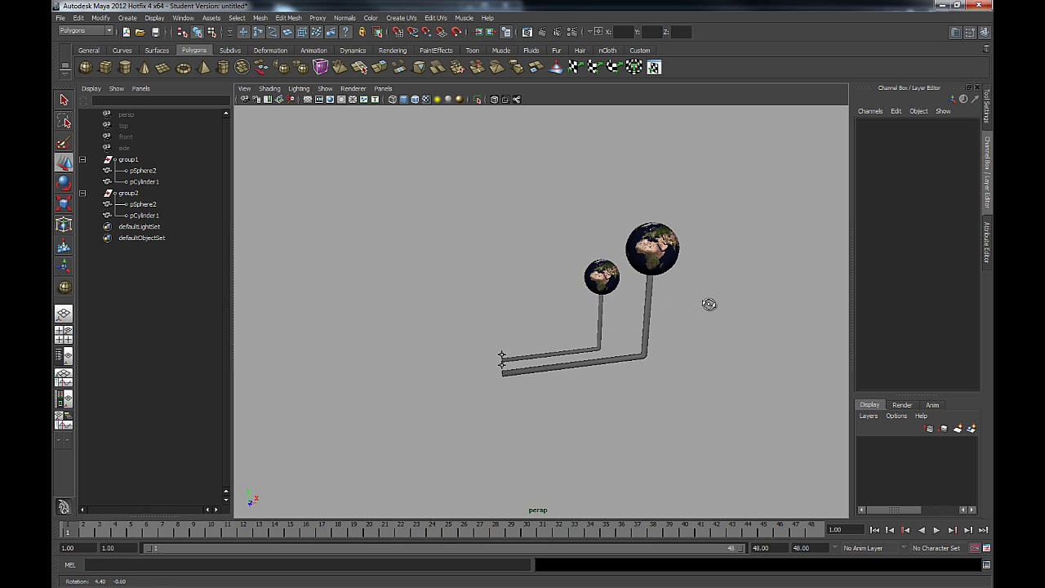
pyautogui.keyDown('alt'); pyautogui.moveTo(702, 270); pyautogui.dragTo(737, 277, button='middle'); pyautogui.keyUp('alt')
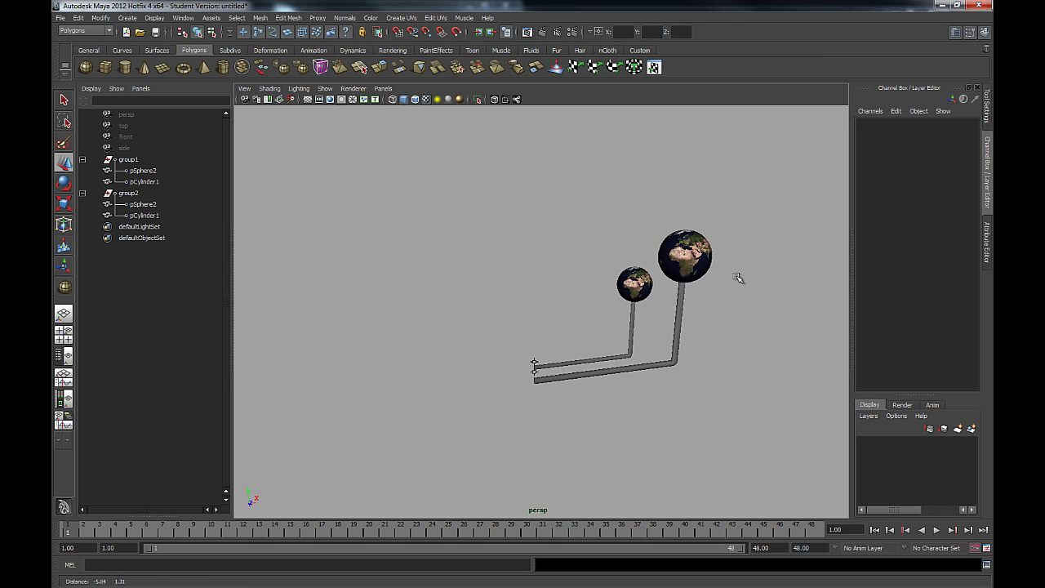
pyautogui.keyDown('alt'); pyautogui.moveTo(728, 253); pyautogui.dragTo(753, 287, button='right'); pyautogui.keyUp('alt')
pyautogui.keyDown('alt'); pyautogui.moveTo(754, 287); pyautogui.dragTo(746, 292, button='middle'); pyautogui.keyUp('alt')
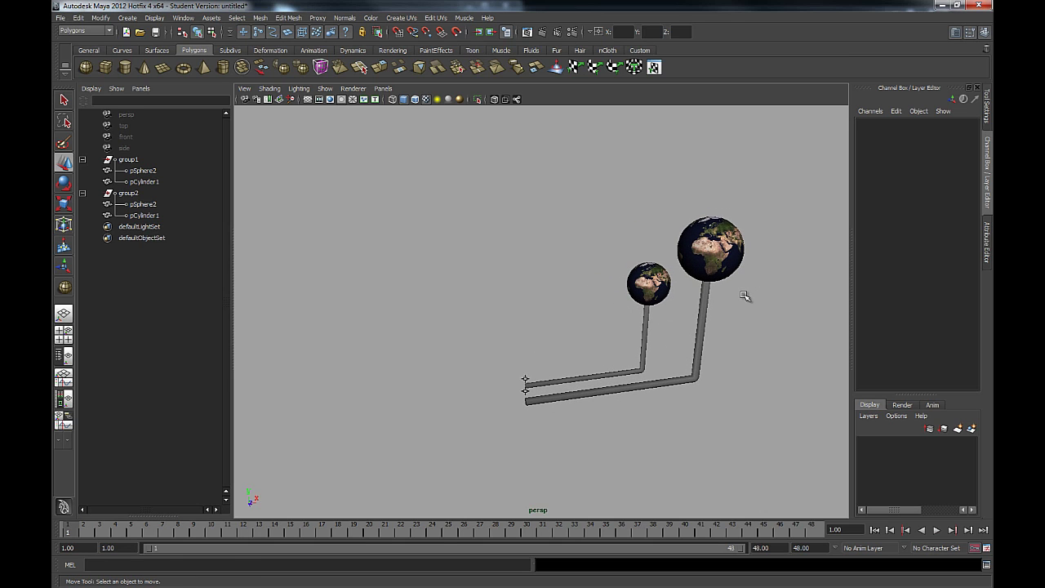